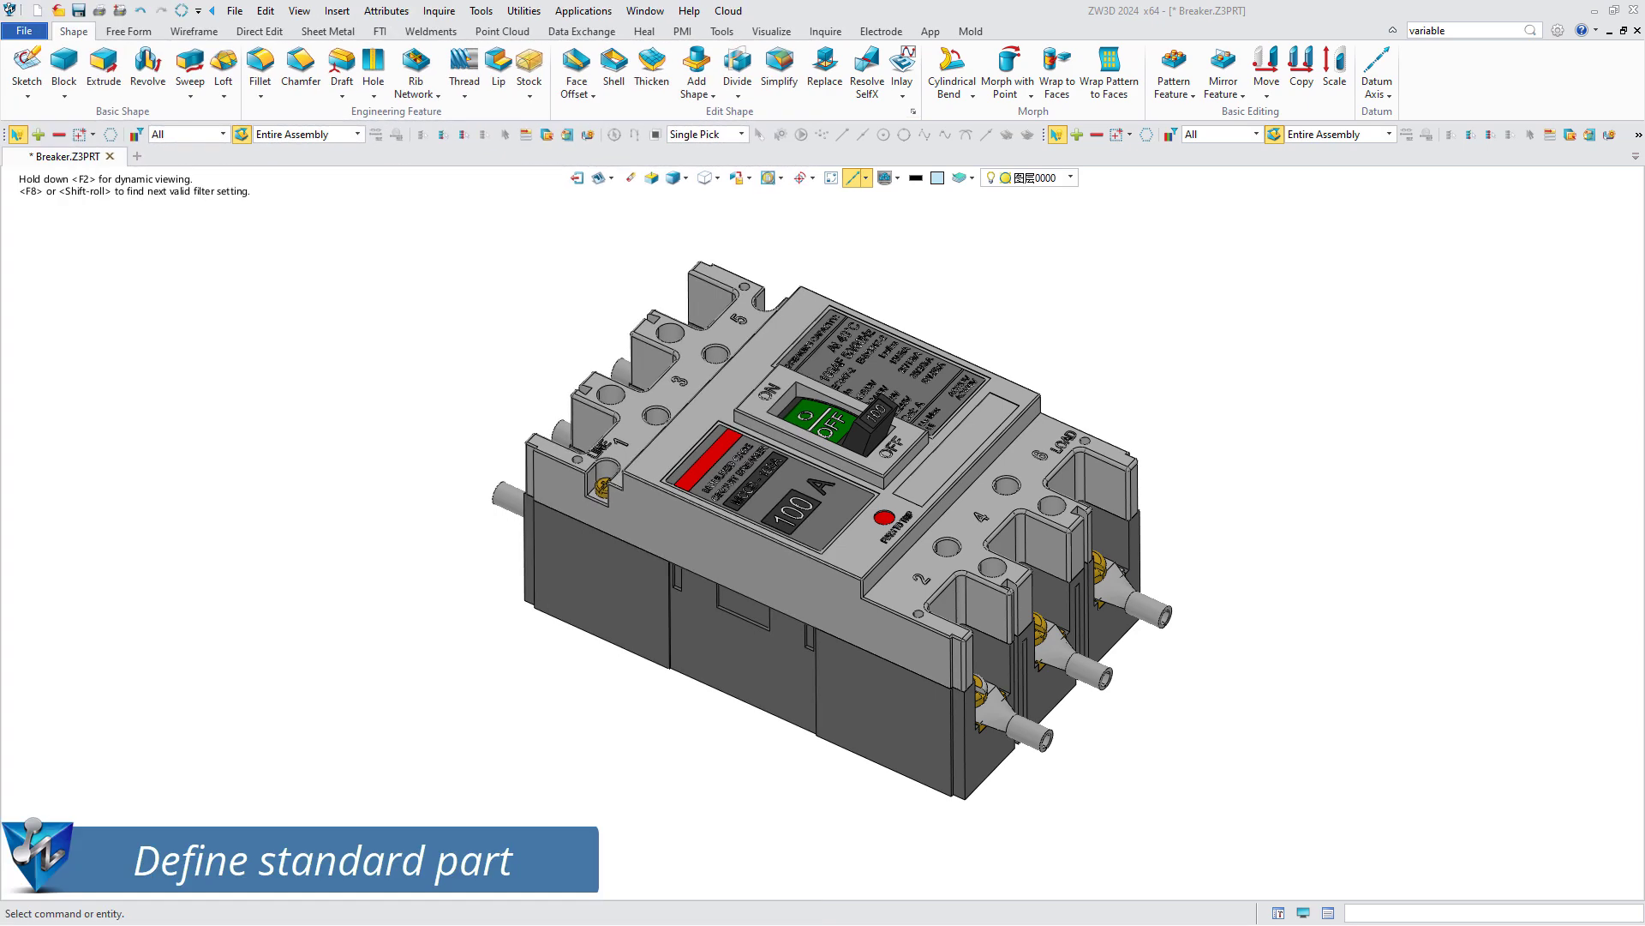
Step: Define the breaker as a harness standard part with the Connector electrical type
left_click(337, 10)
mouse_move(445, 518)
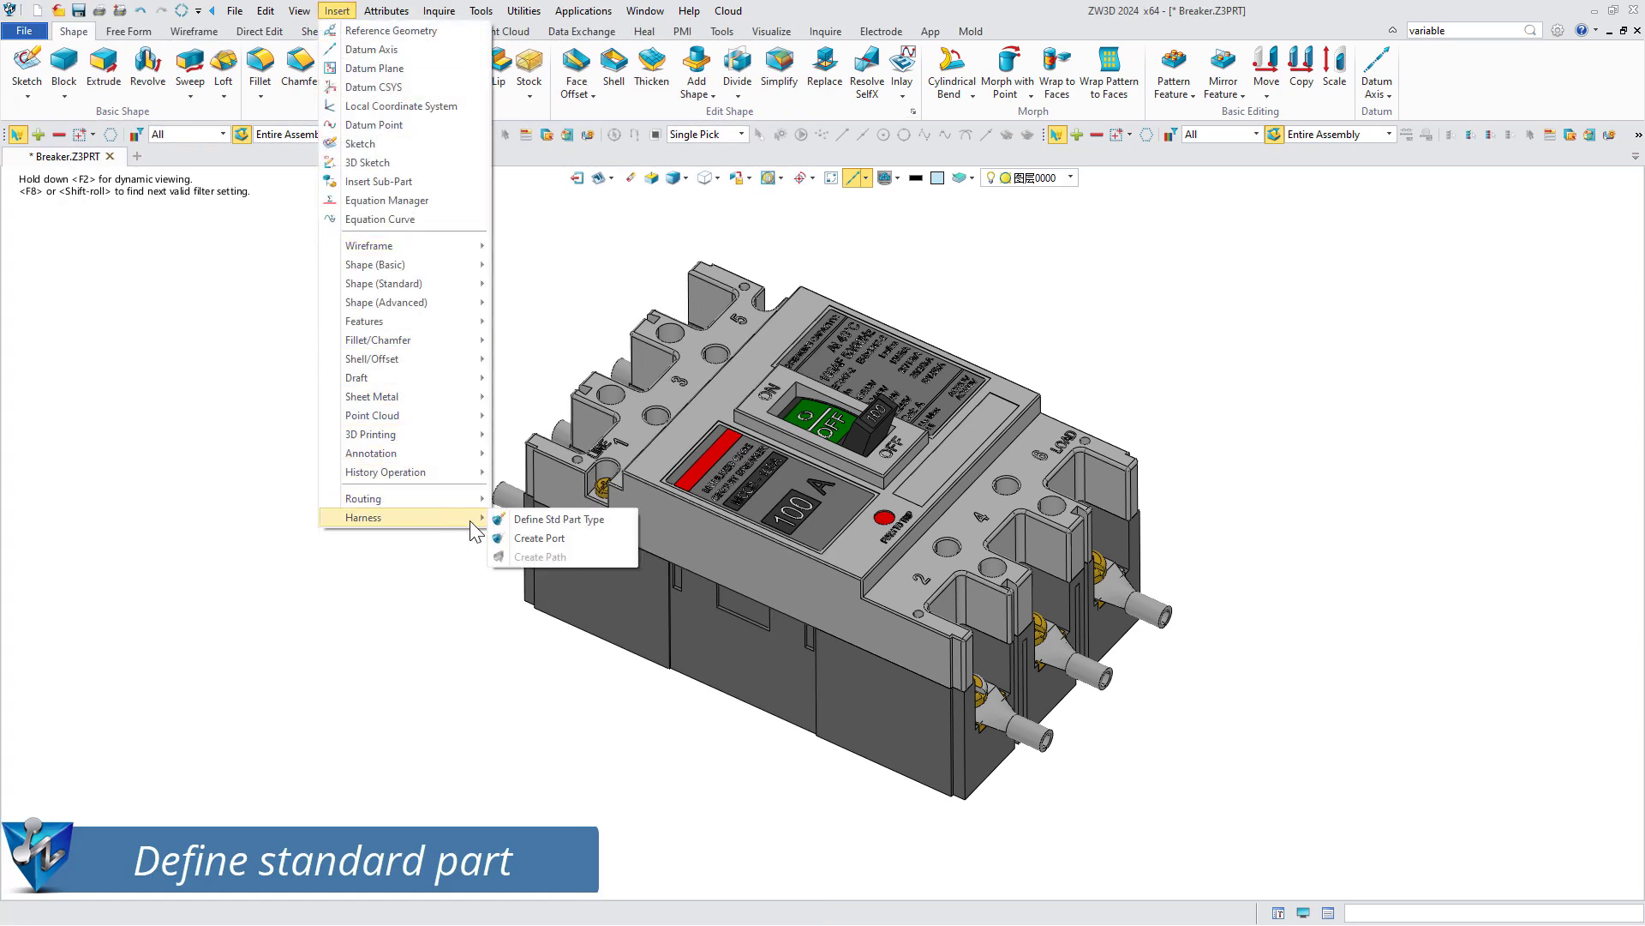
left_click(519, 516)
left_click(922, 498)
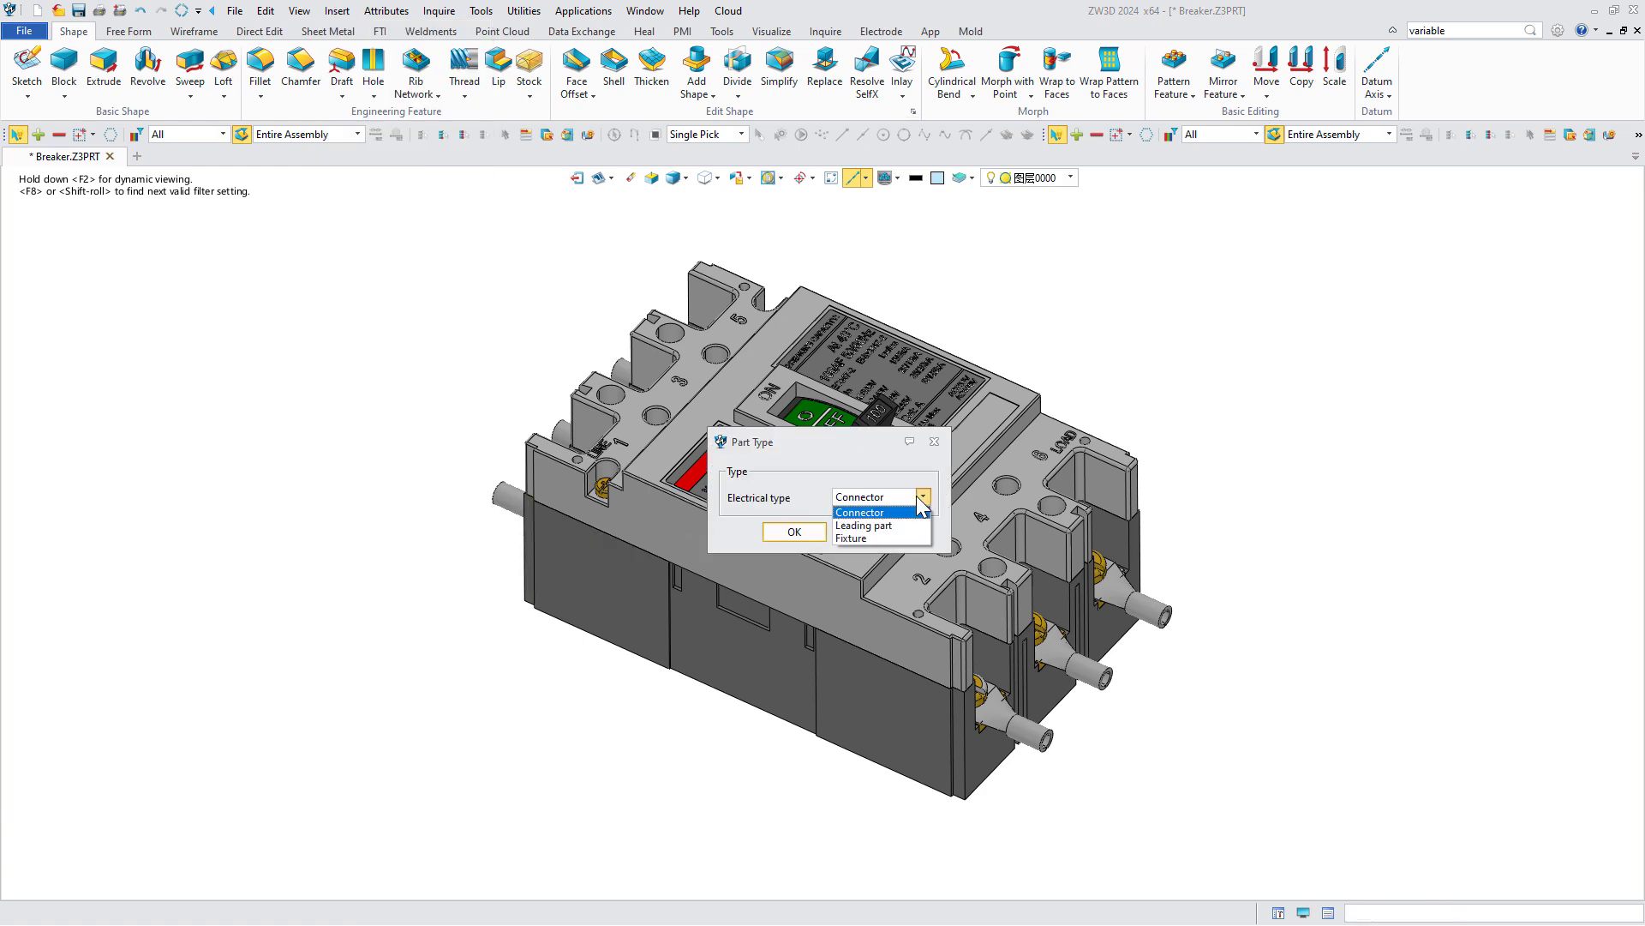
left_click(859, 512)
left_click(795, 530)
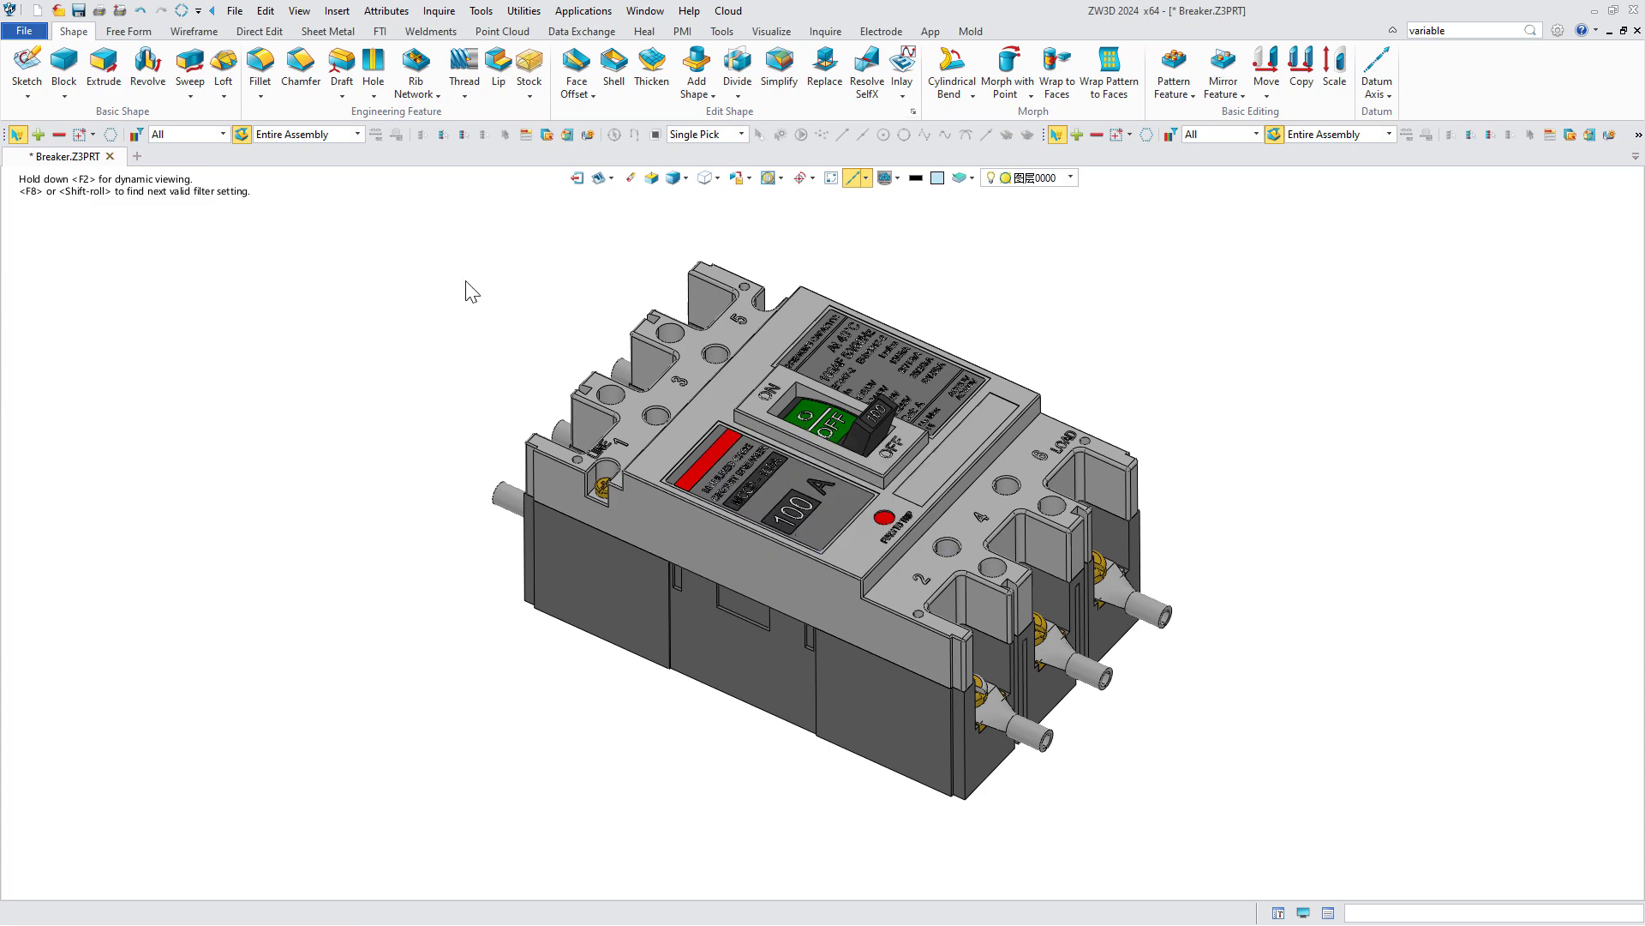
Step: Start a connector port centred on the end of the nearest load-side terminal tube, with direction 0,0,1 and rotate direction -1,0,0
left_click(337, 11)
mouse_move(414, 517)
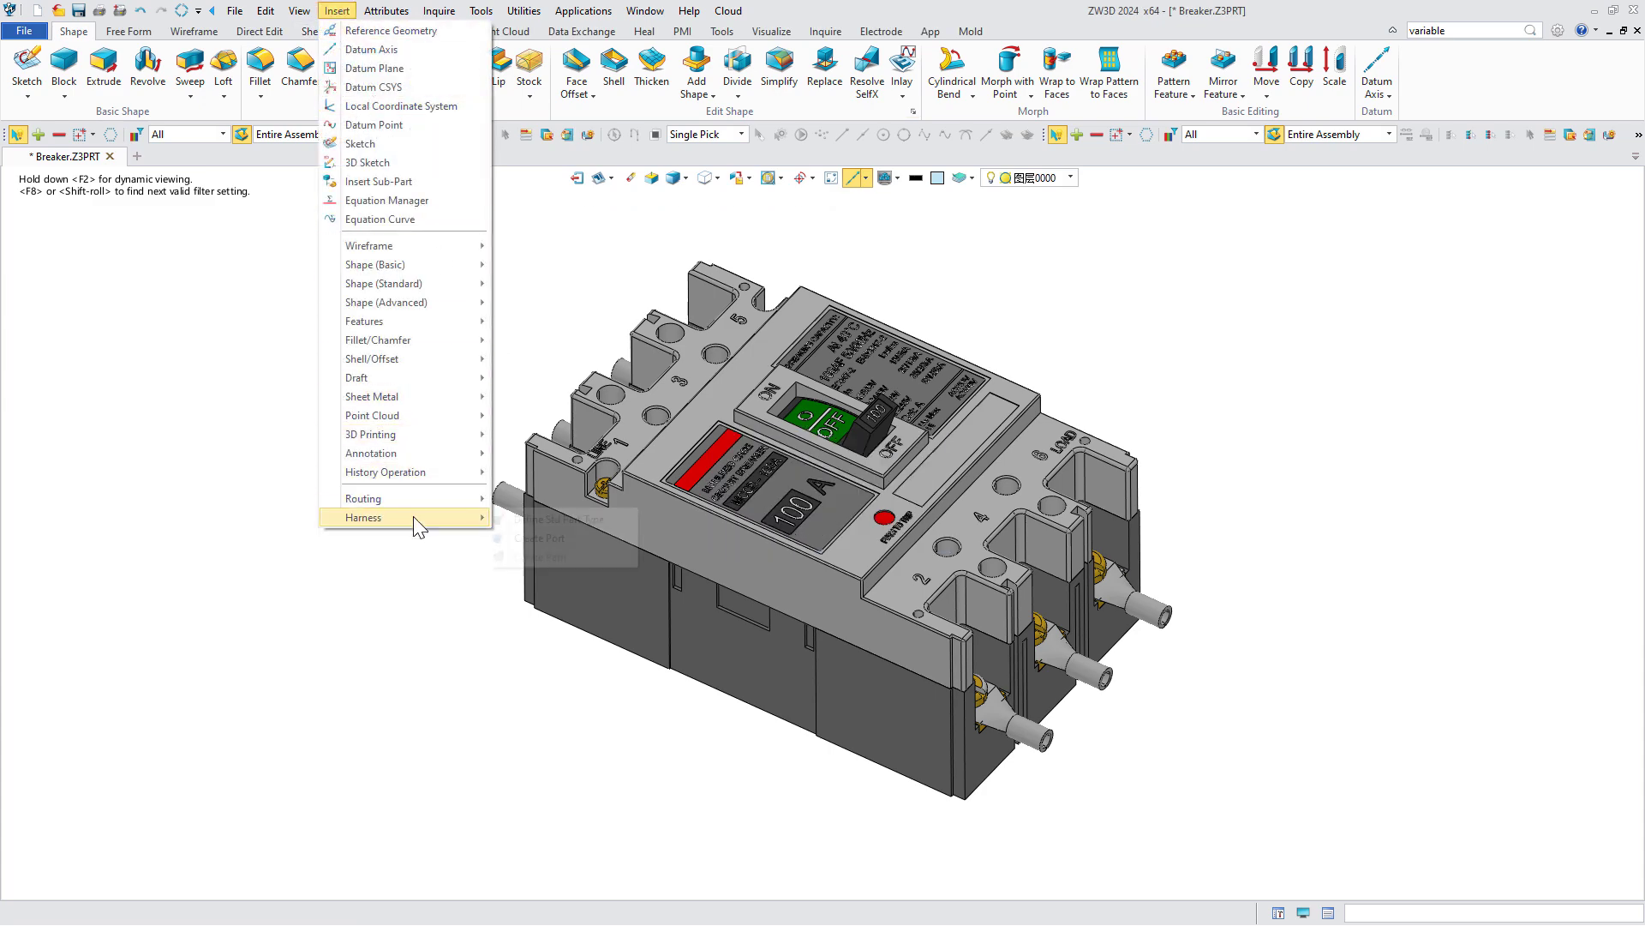
left_click(506, 538)
scroll(1033, 728, "up", 5)
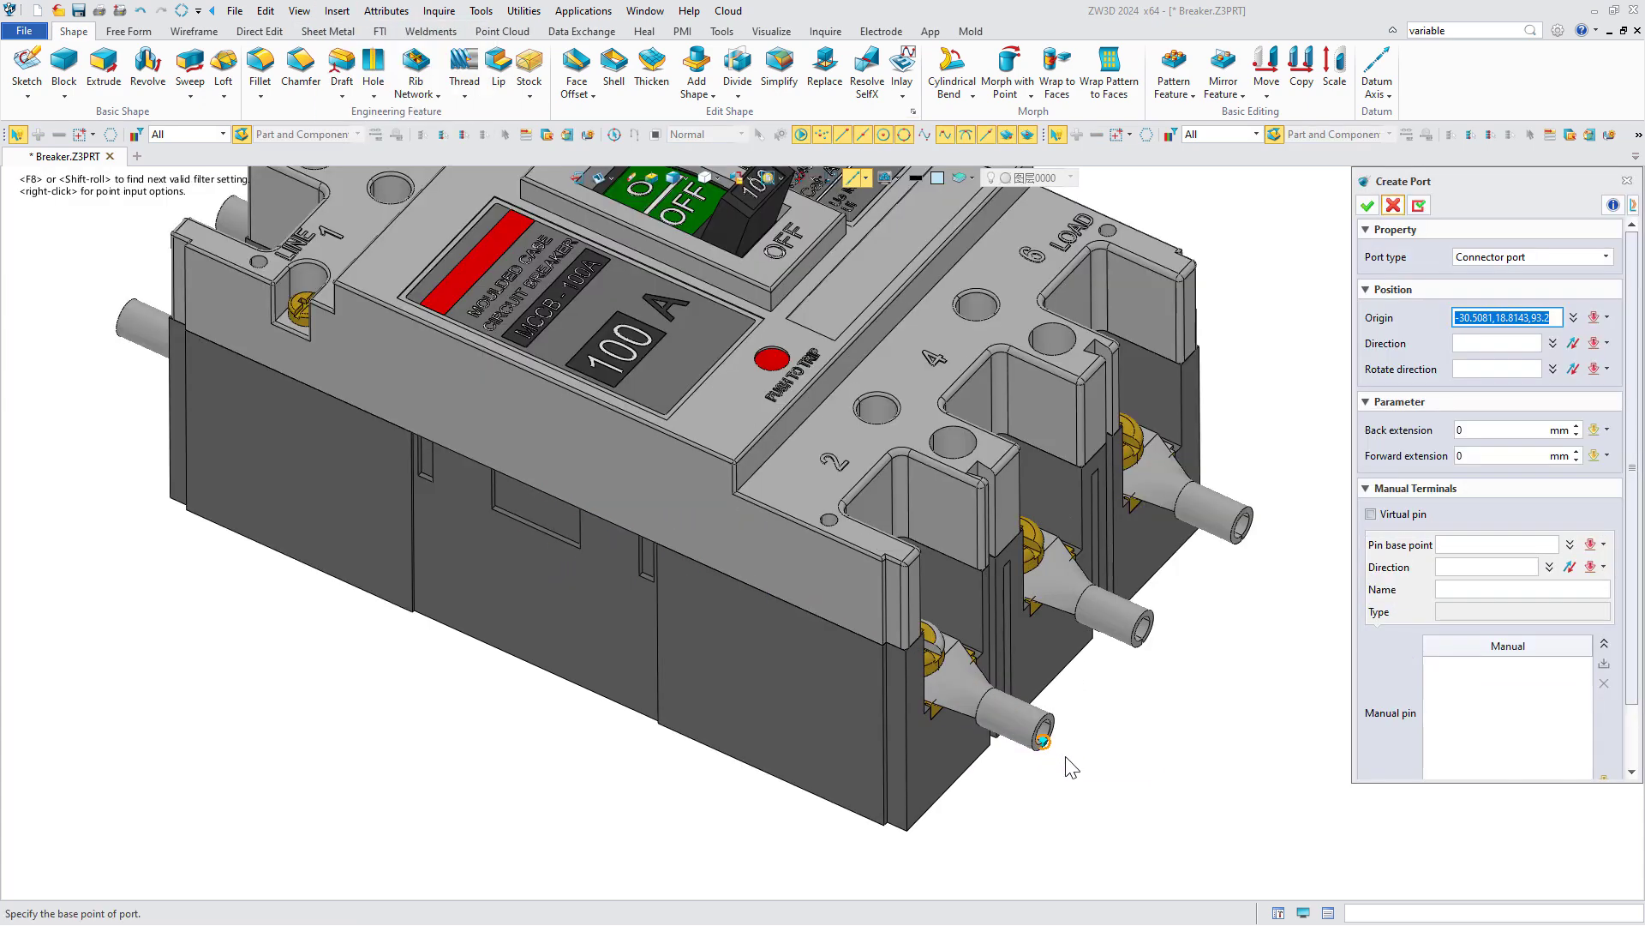
left_click(1043, 729)
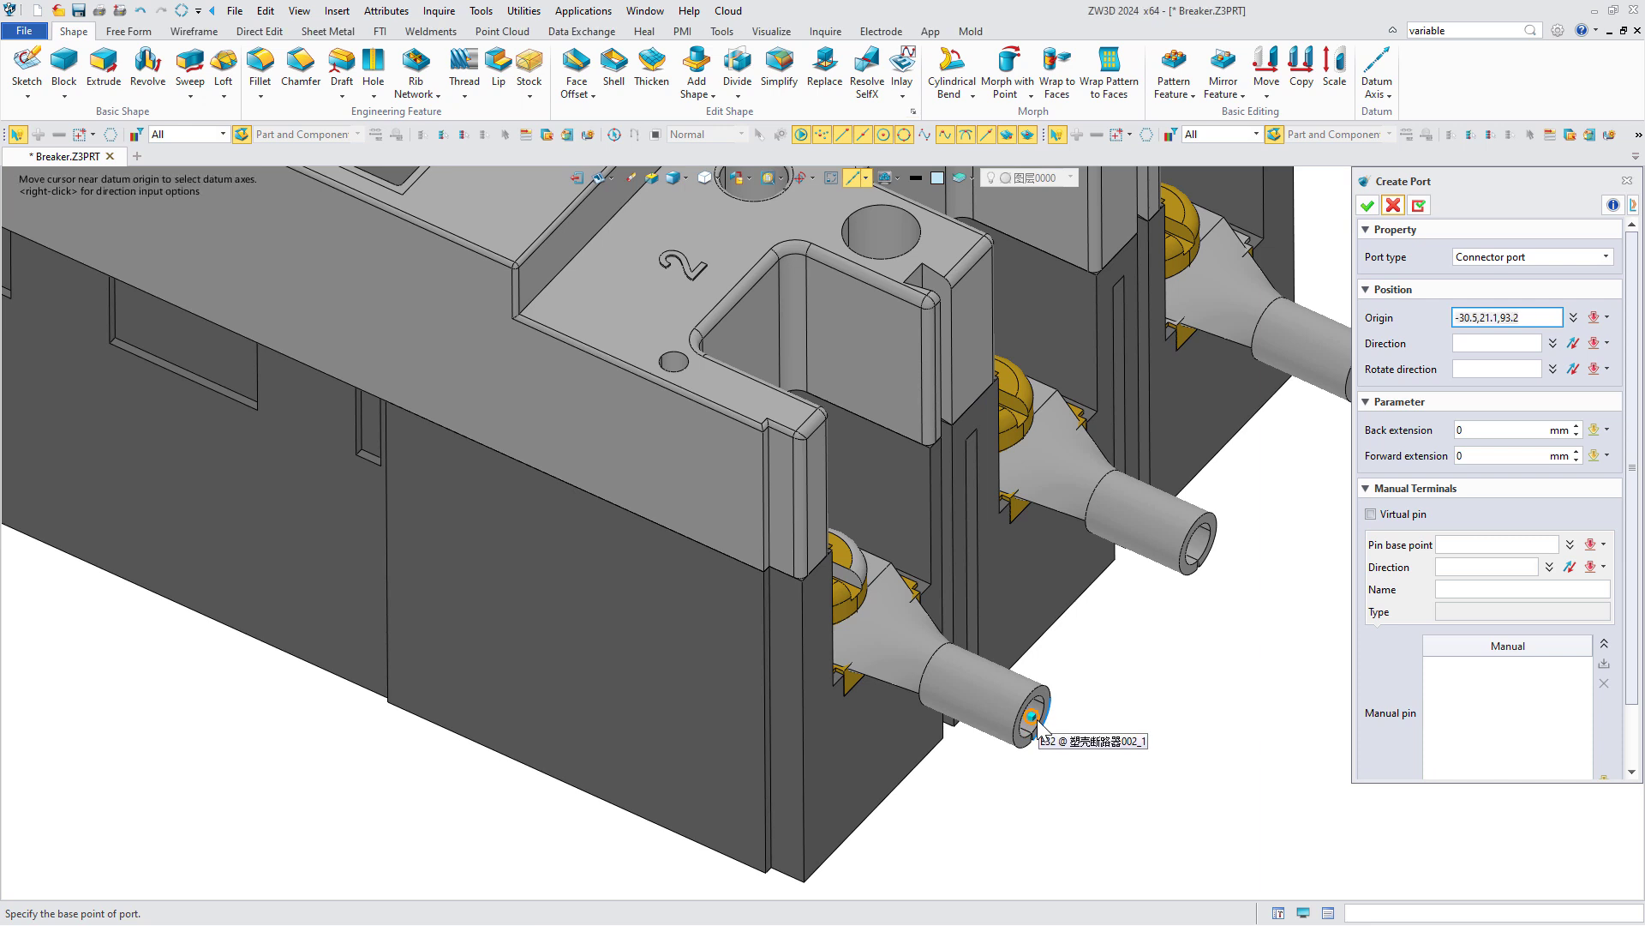
left_click(1608, 343)
left_click(1560, 401)
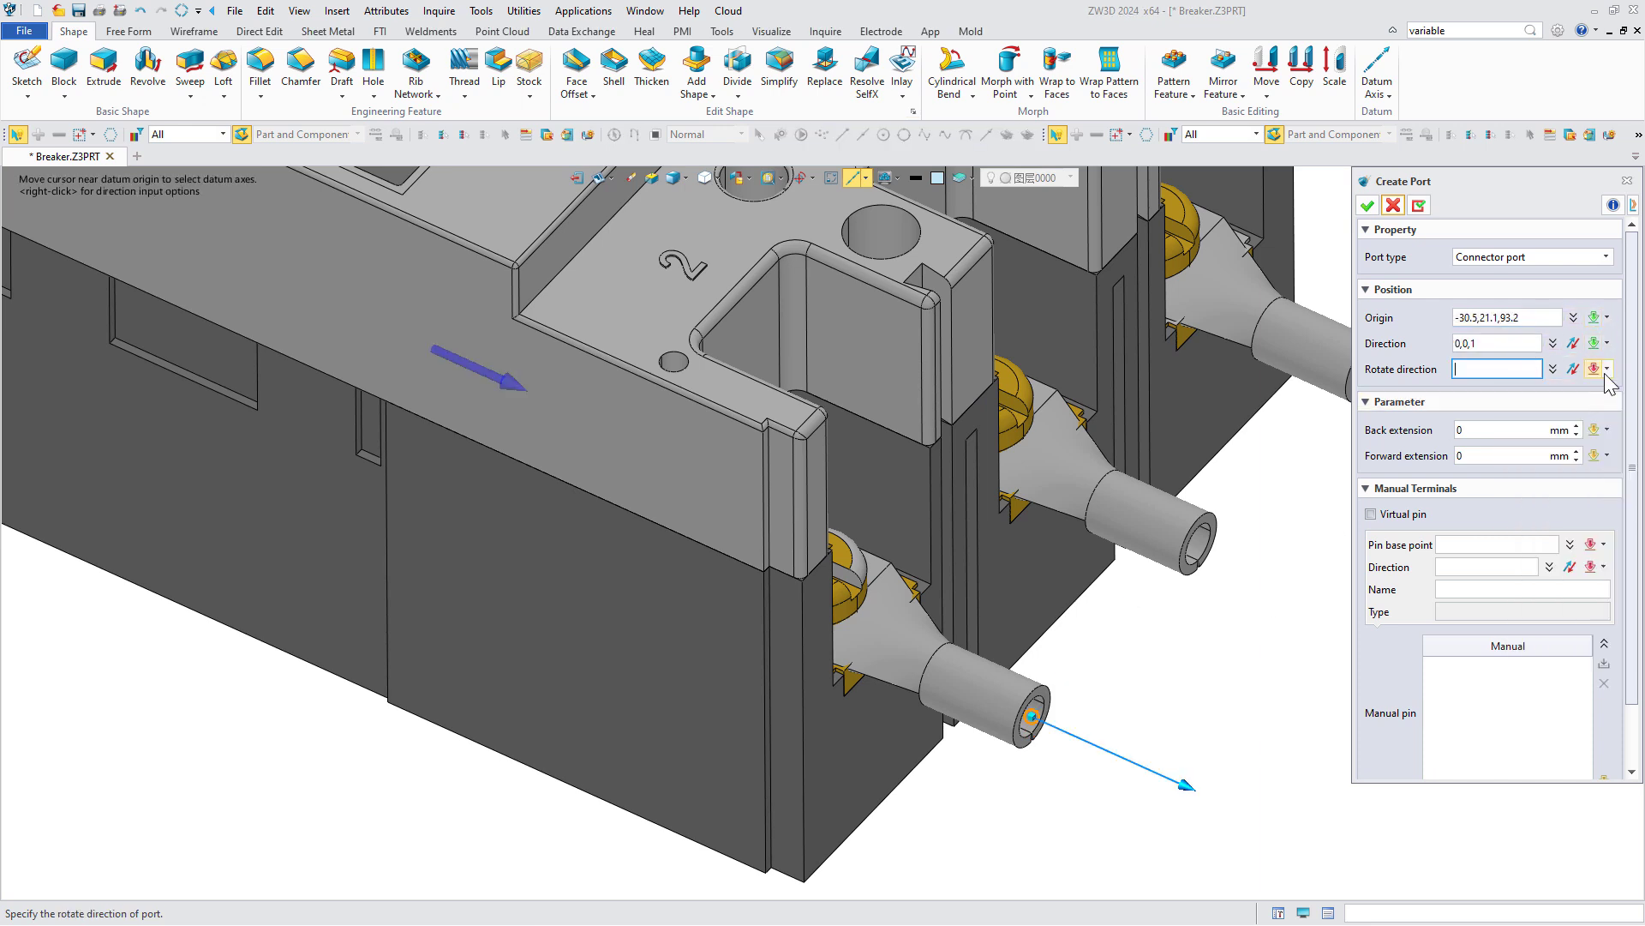
left_click(1608, 368)
left_click(1547, 445)
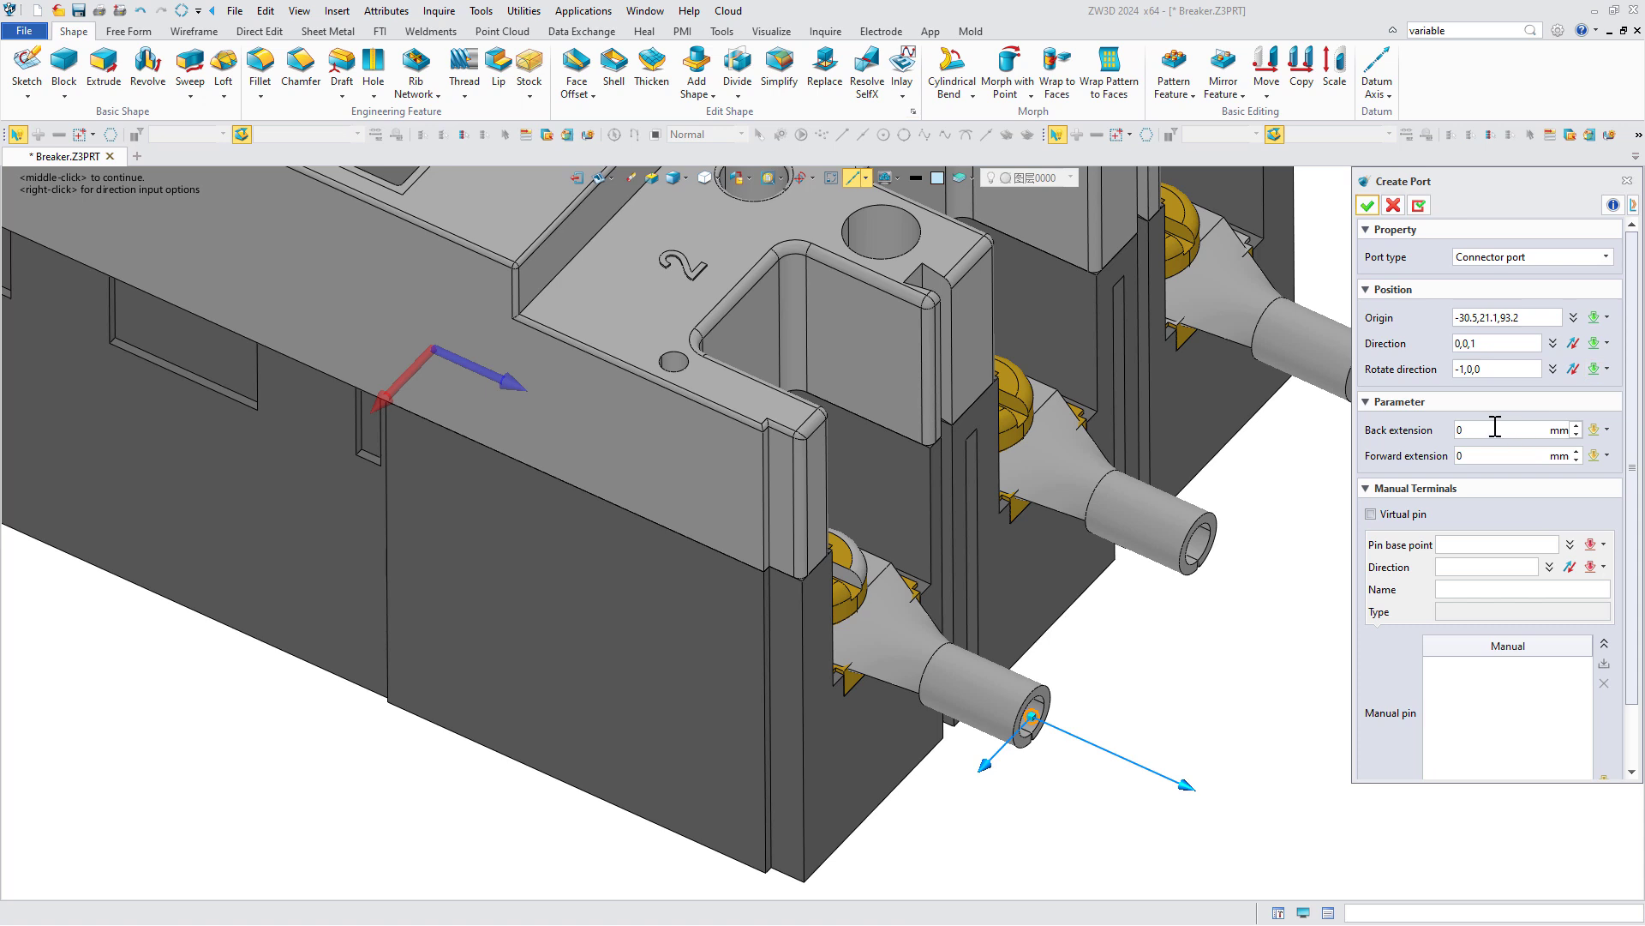
Step: Set the port's back and forward extensions to 2 mm, add a virtual pin named A1 and create the port
left_click(1449, 429)
left_click(1462, 455)
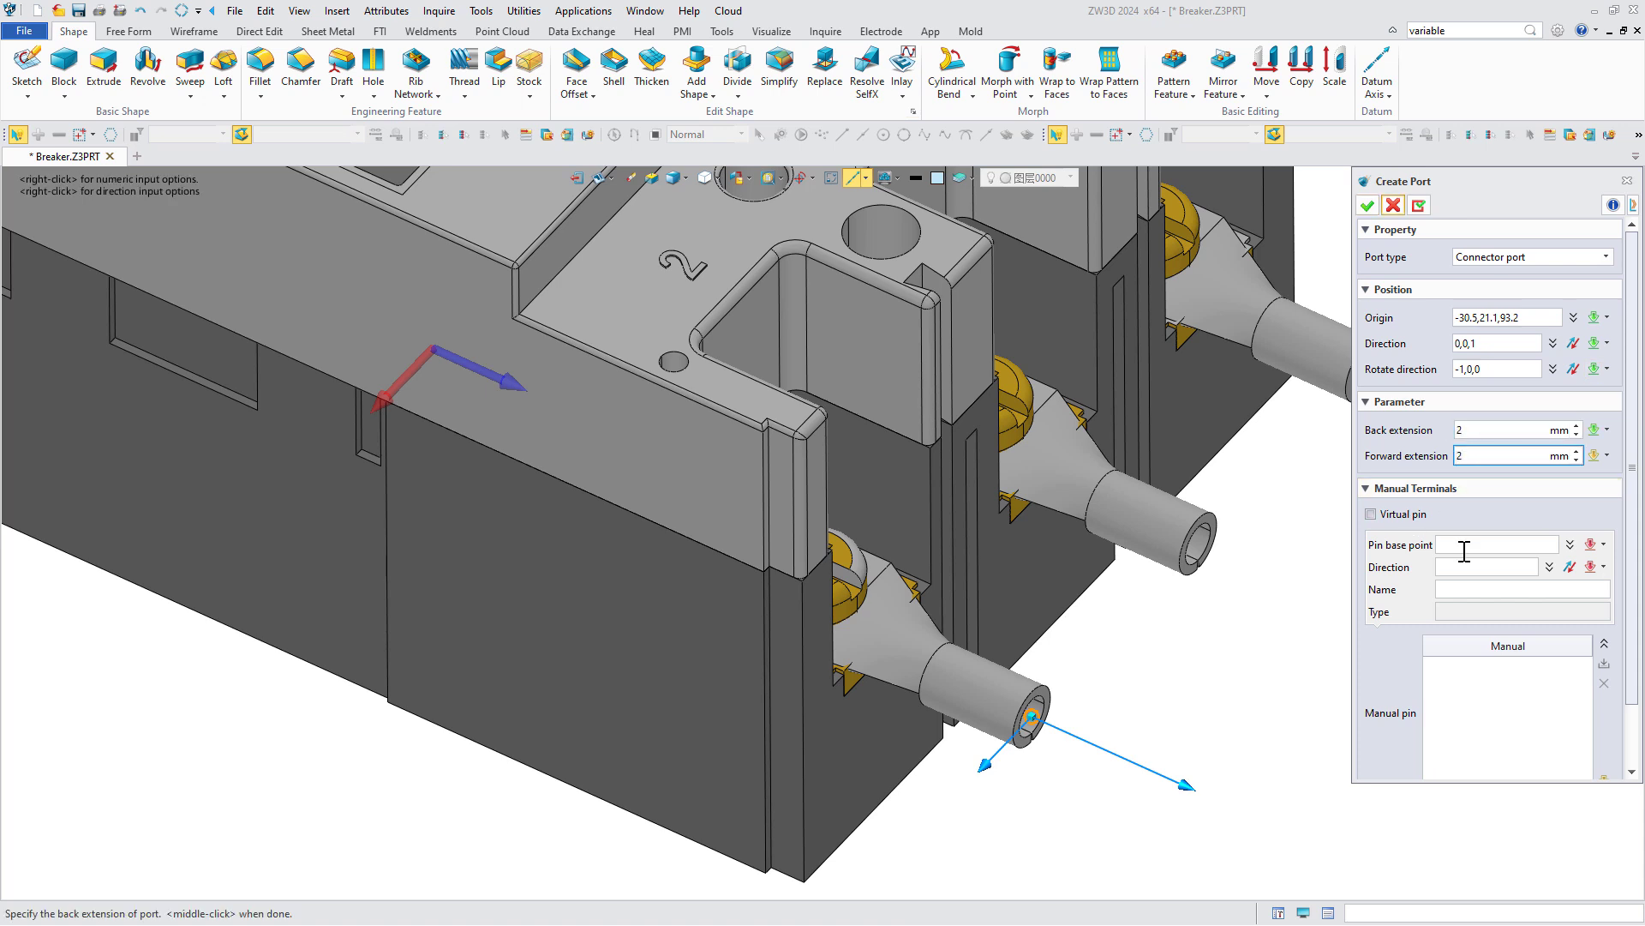
left_click(1373, 514)
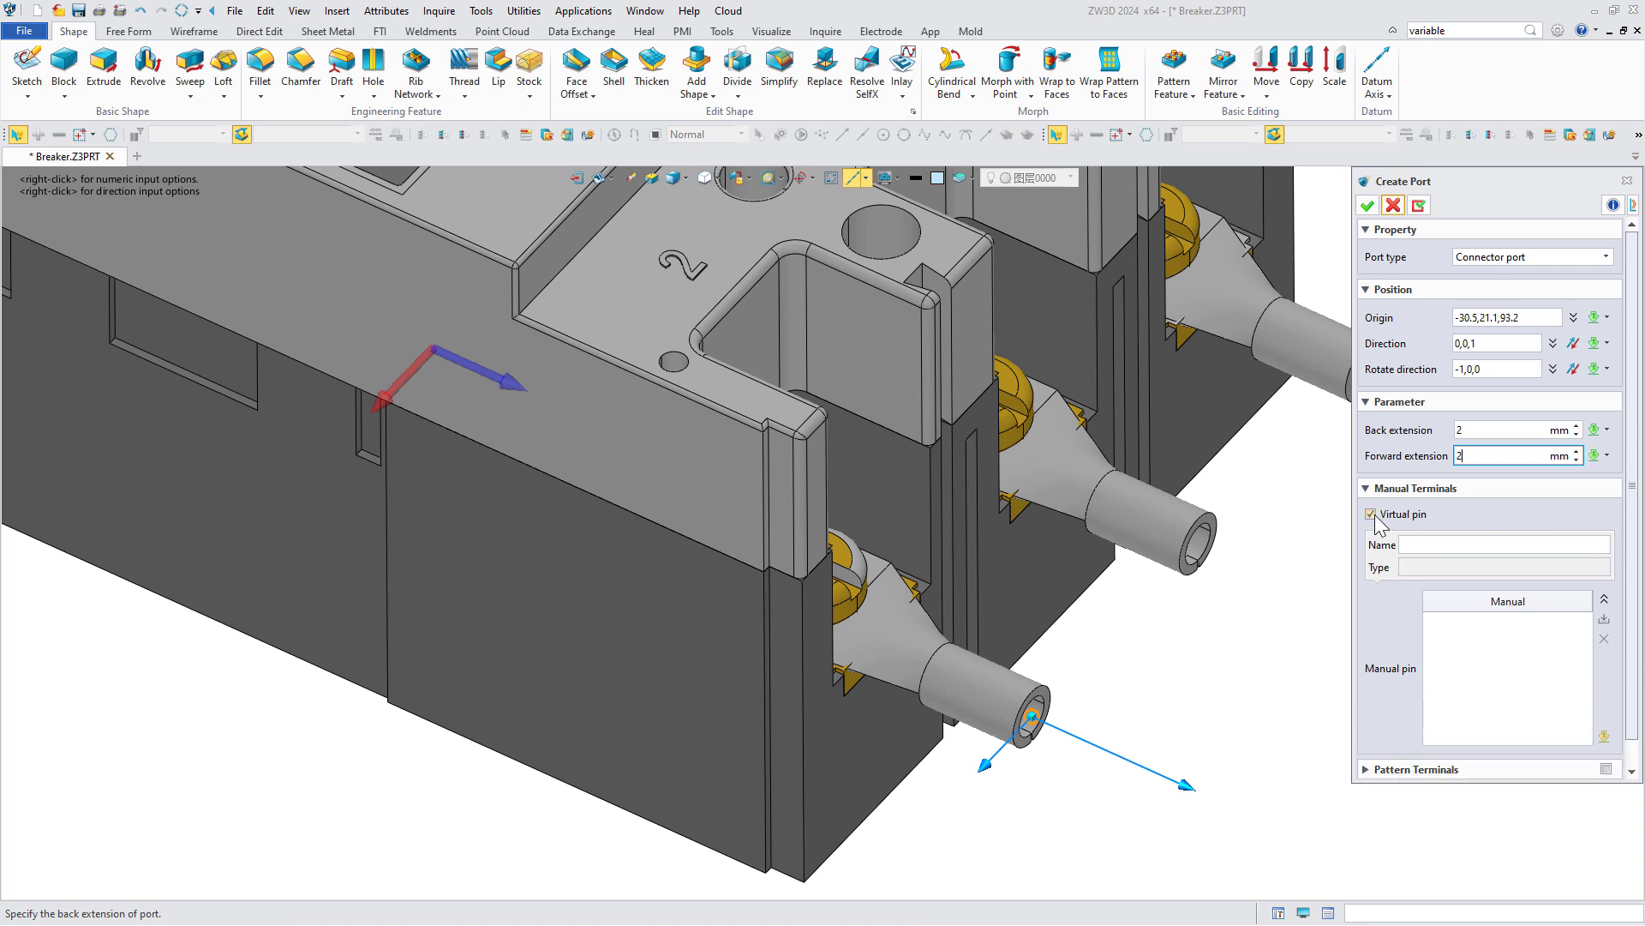
left_click(1416, 543)
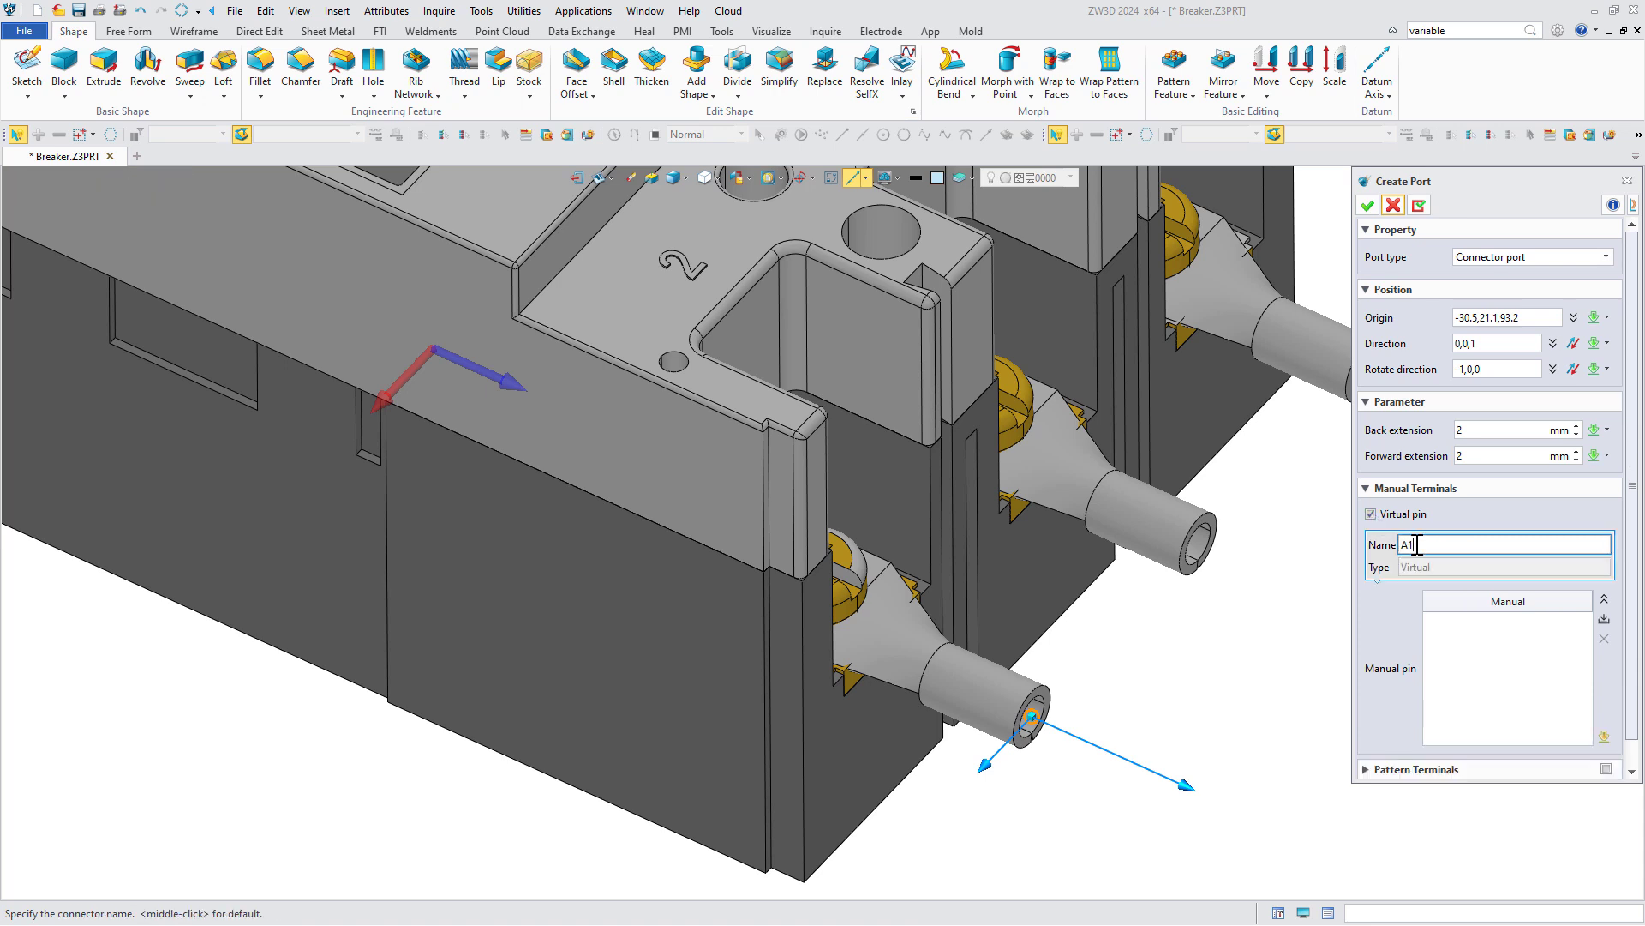
left_click(1368, 206)
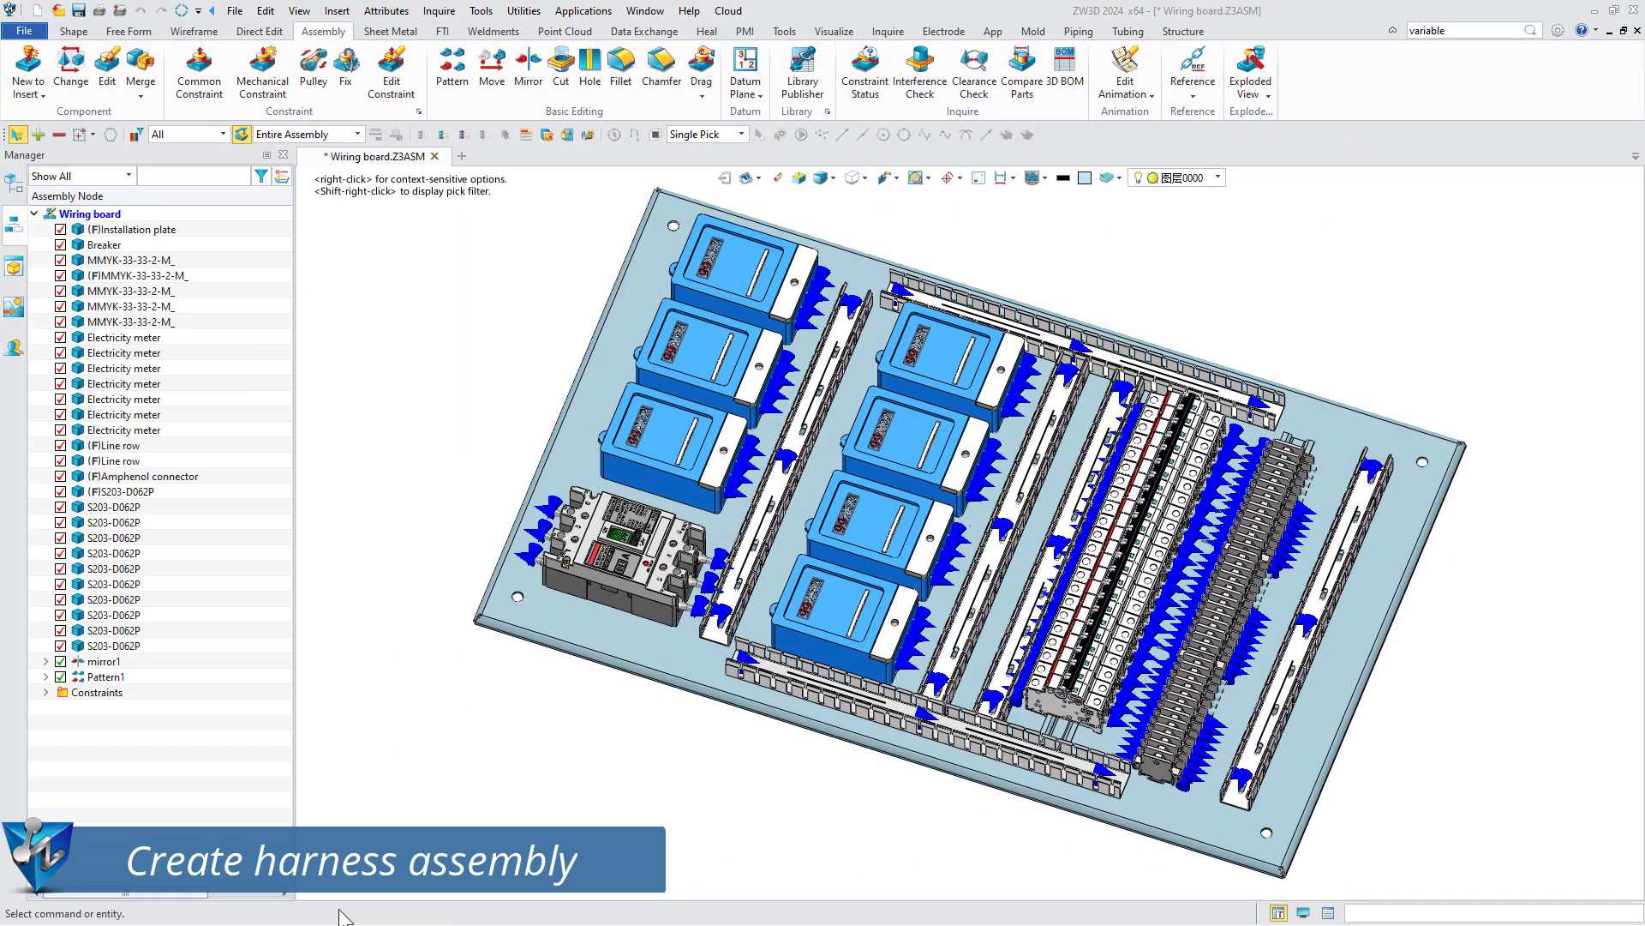
Step: Insert a new harness assembly file, Harnessassembly001.Z3ASM, into the wiring board assembly at the default frame
left_click(28, 64)
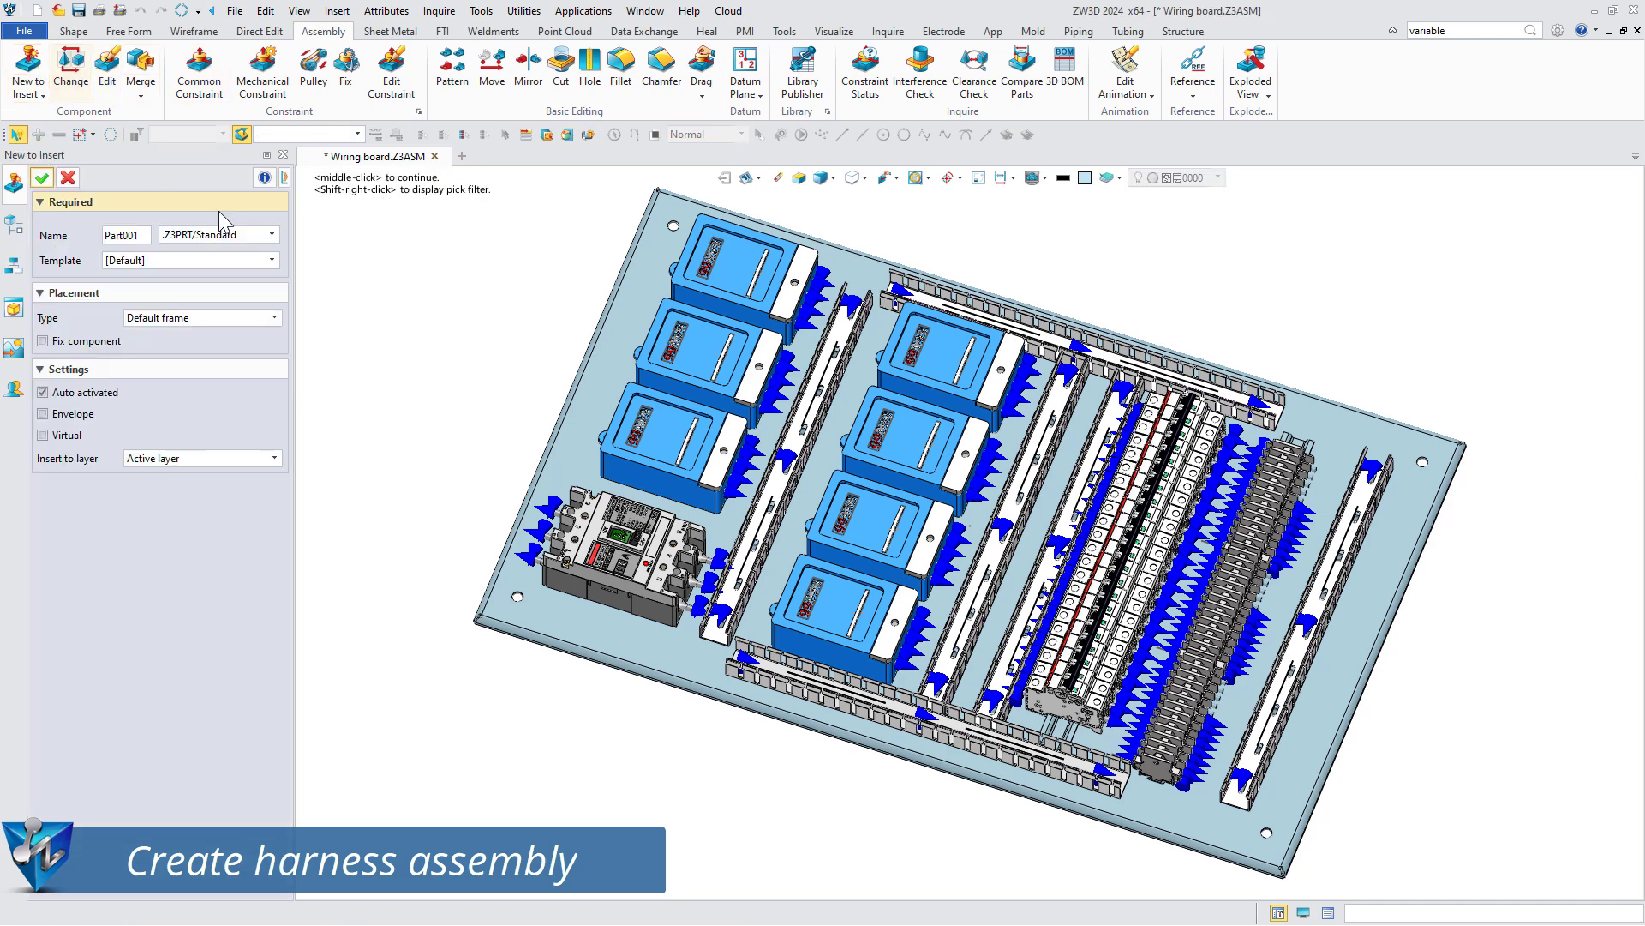
left_click(251, 242)
left_click(213, 326)
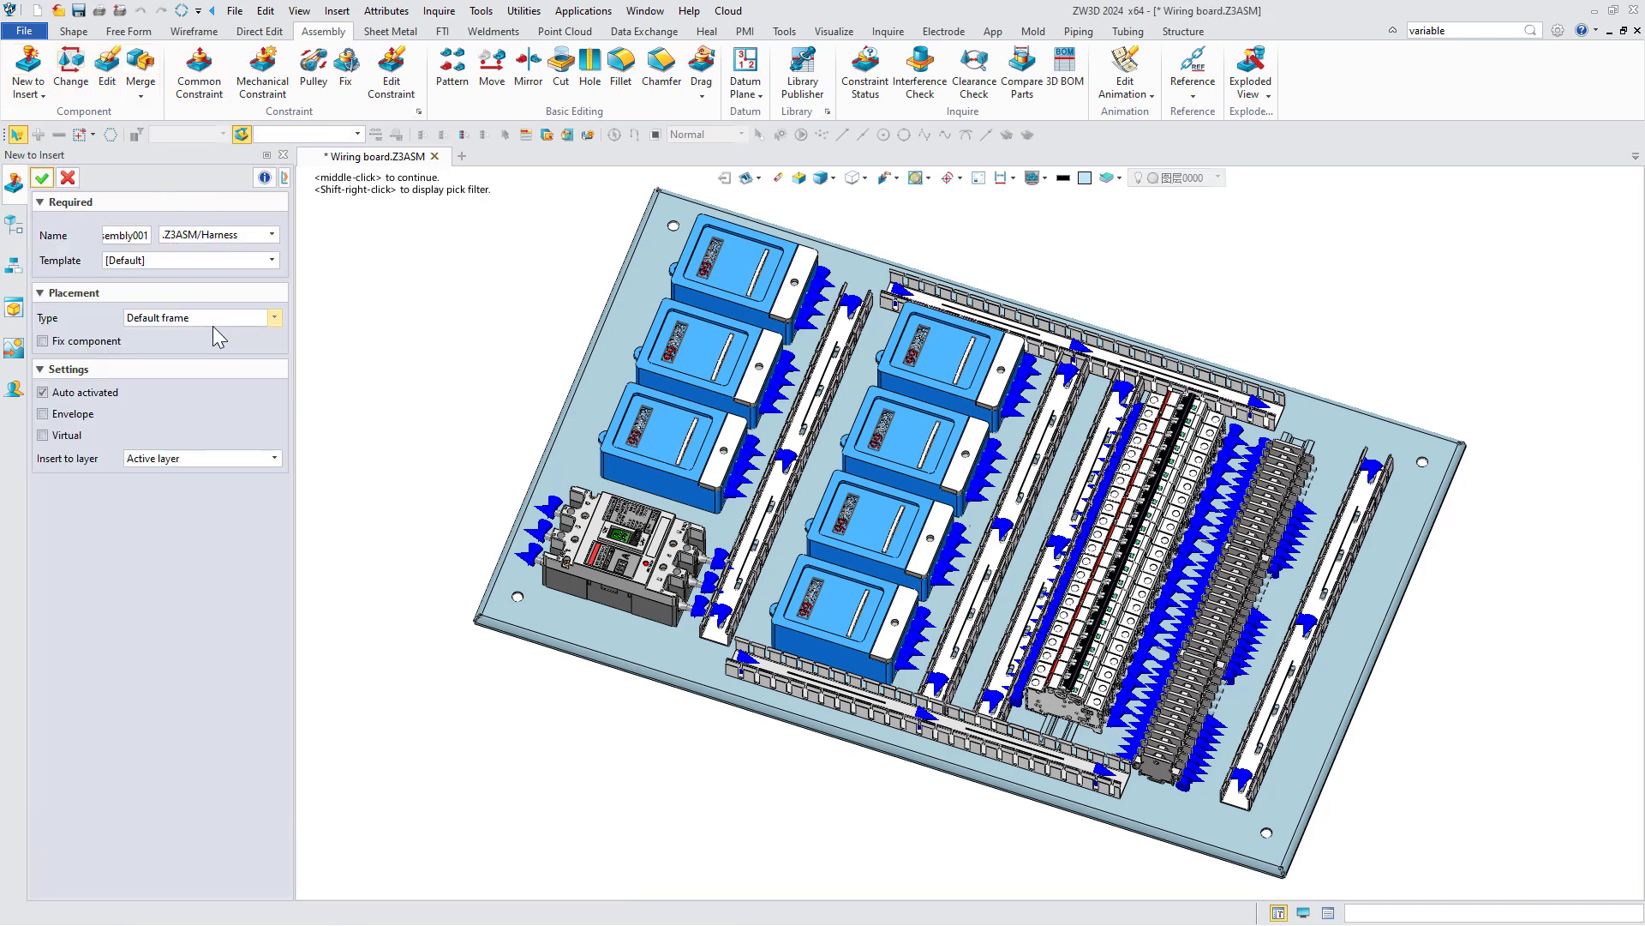
middle_click(155, 280)
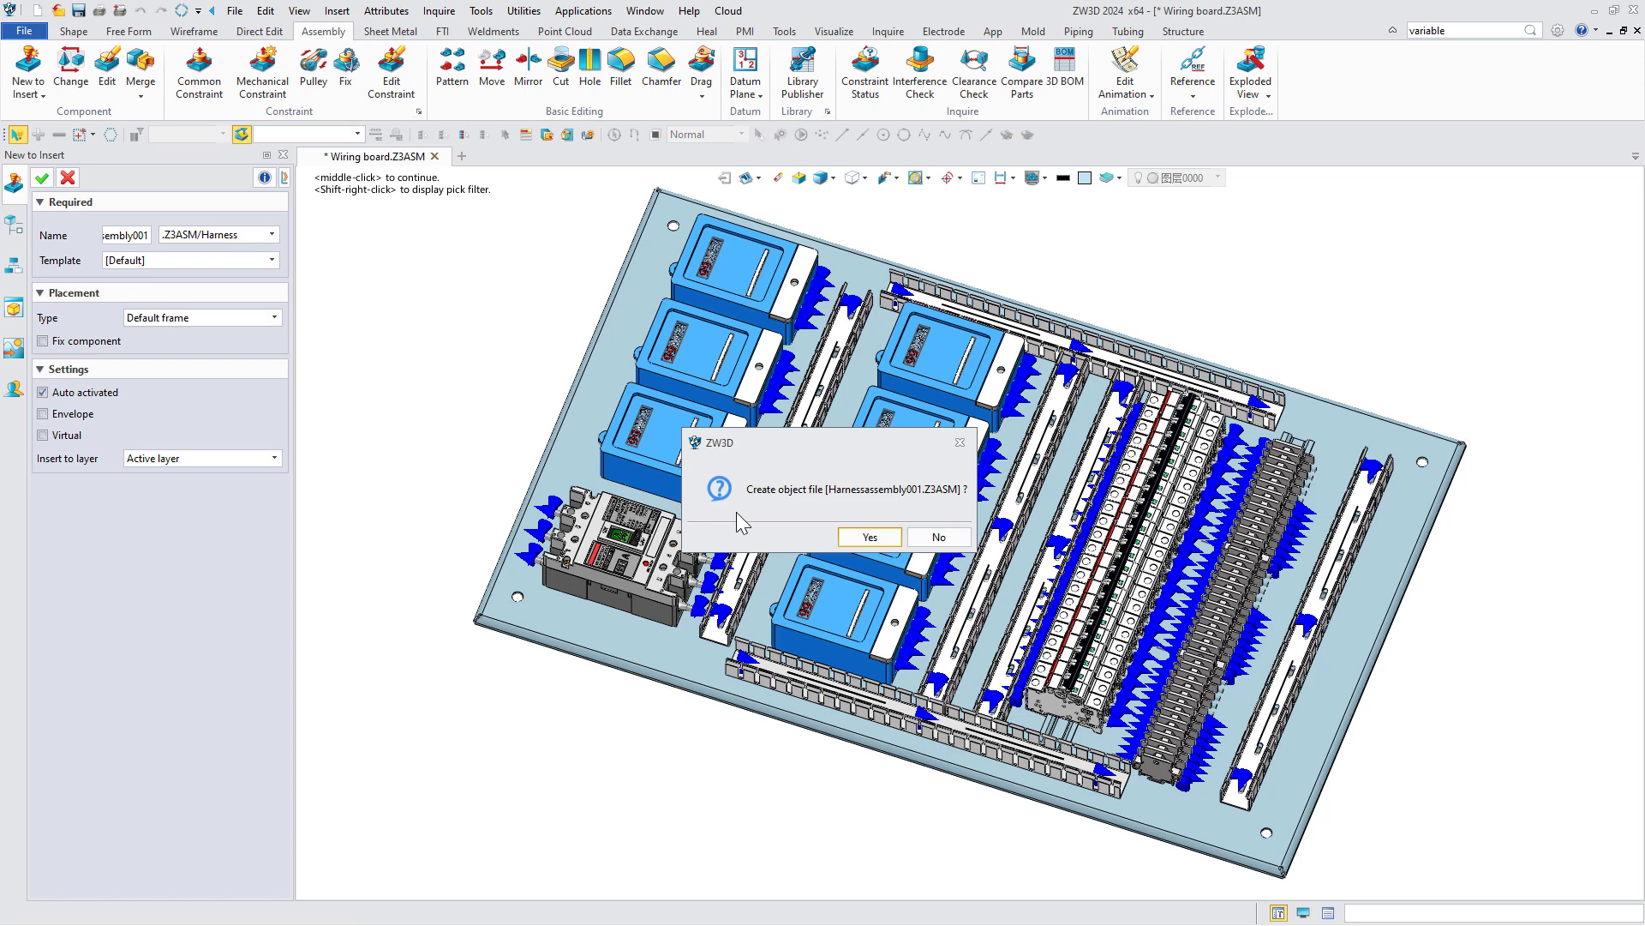
left_click(870, 536)
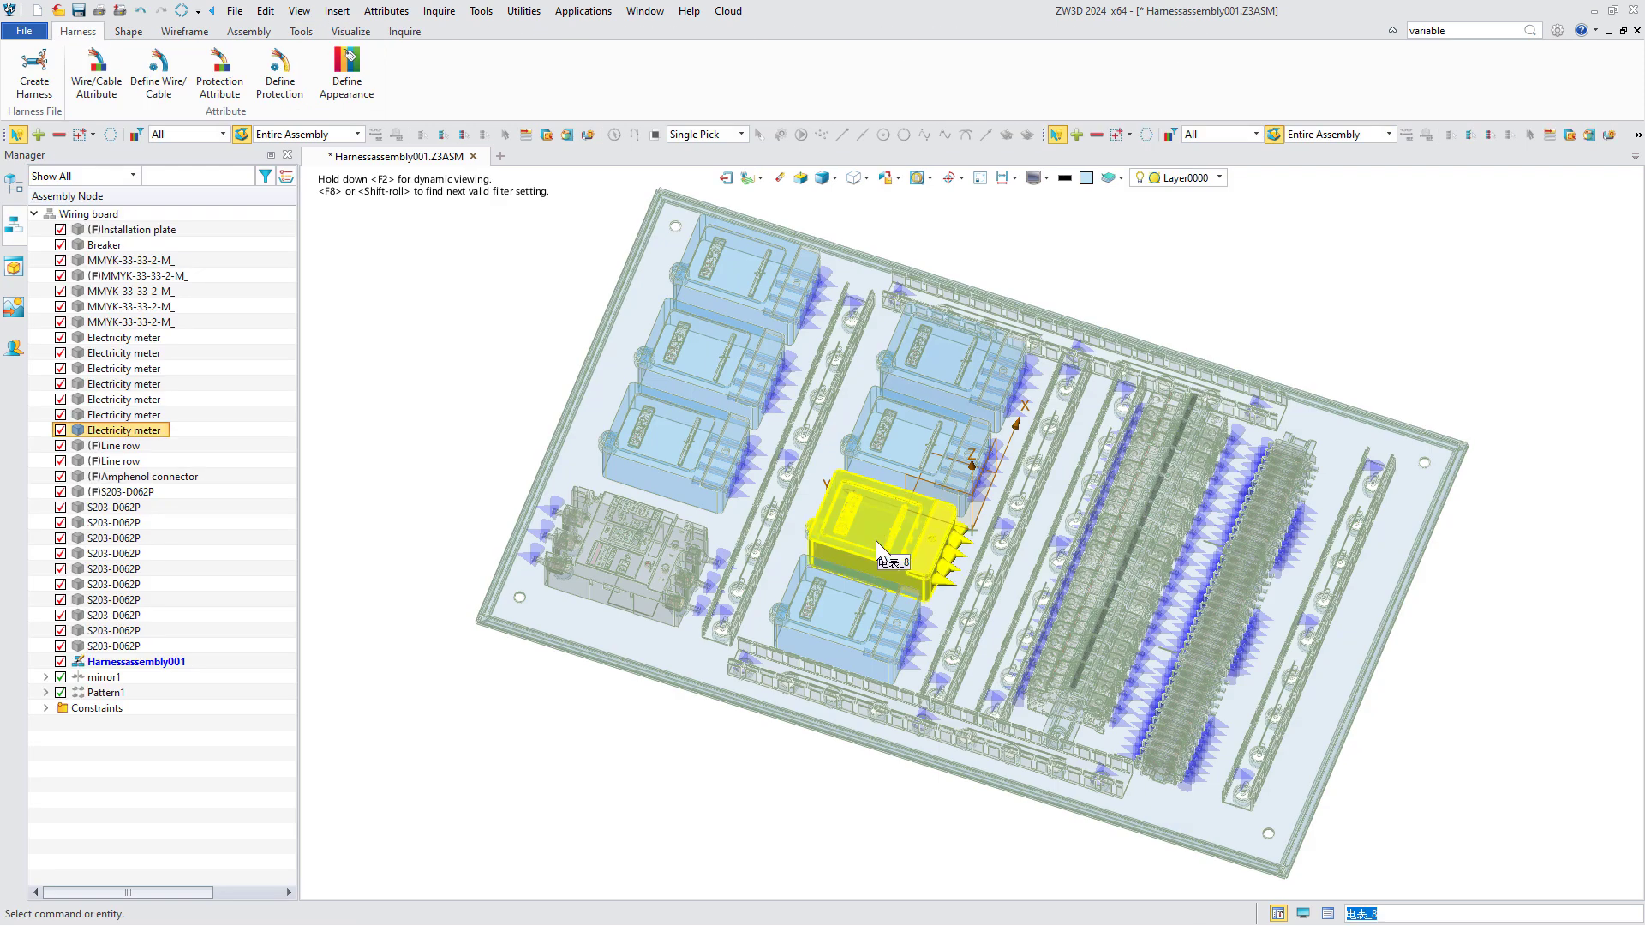
Step: Review the full list of wire material attributes with their types and units
left_click(107, 83)
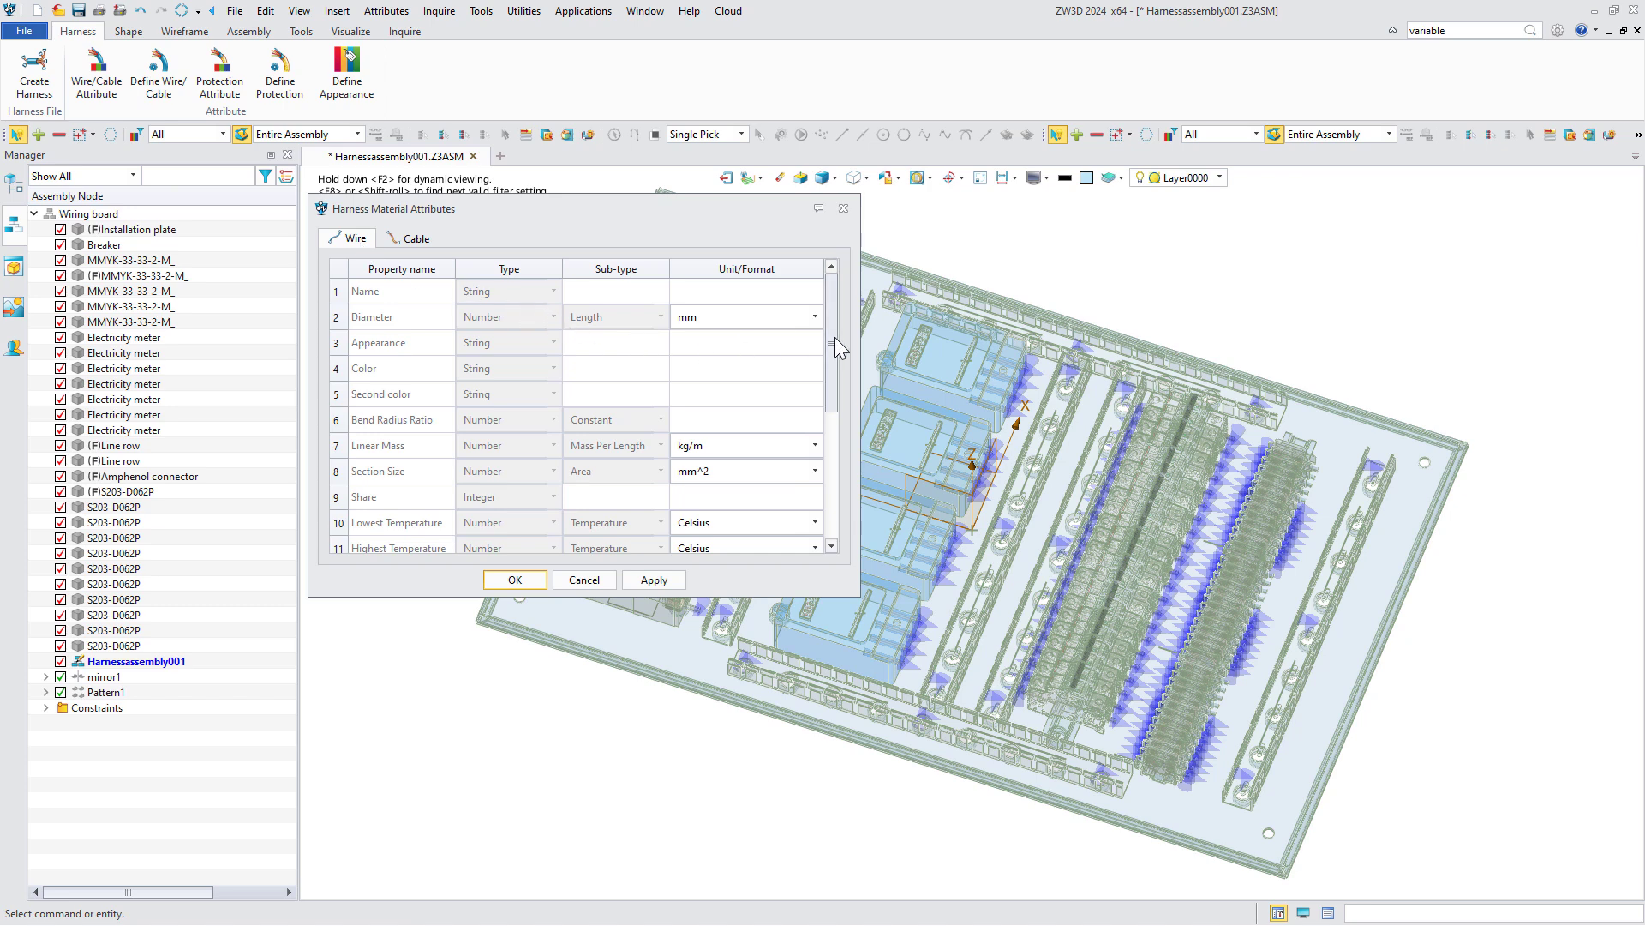
left_click_drag(834, 336, 824, 499)
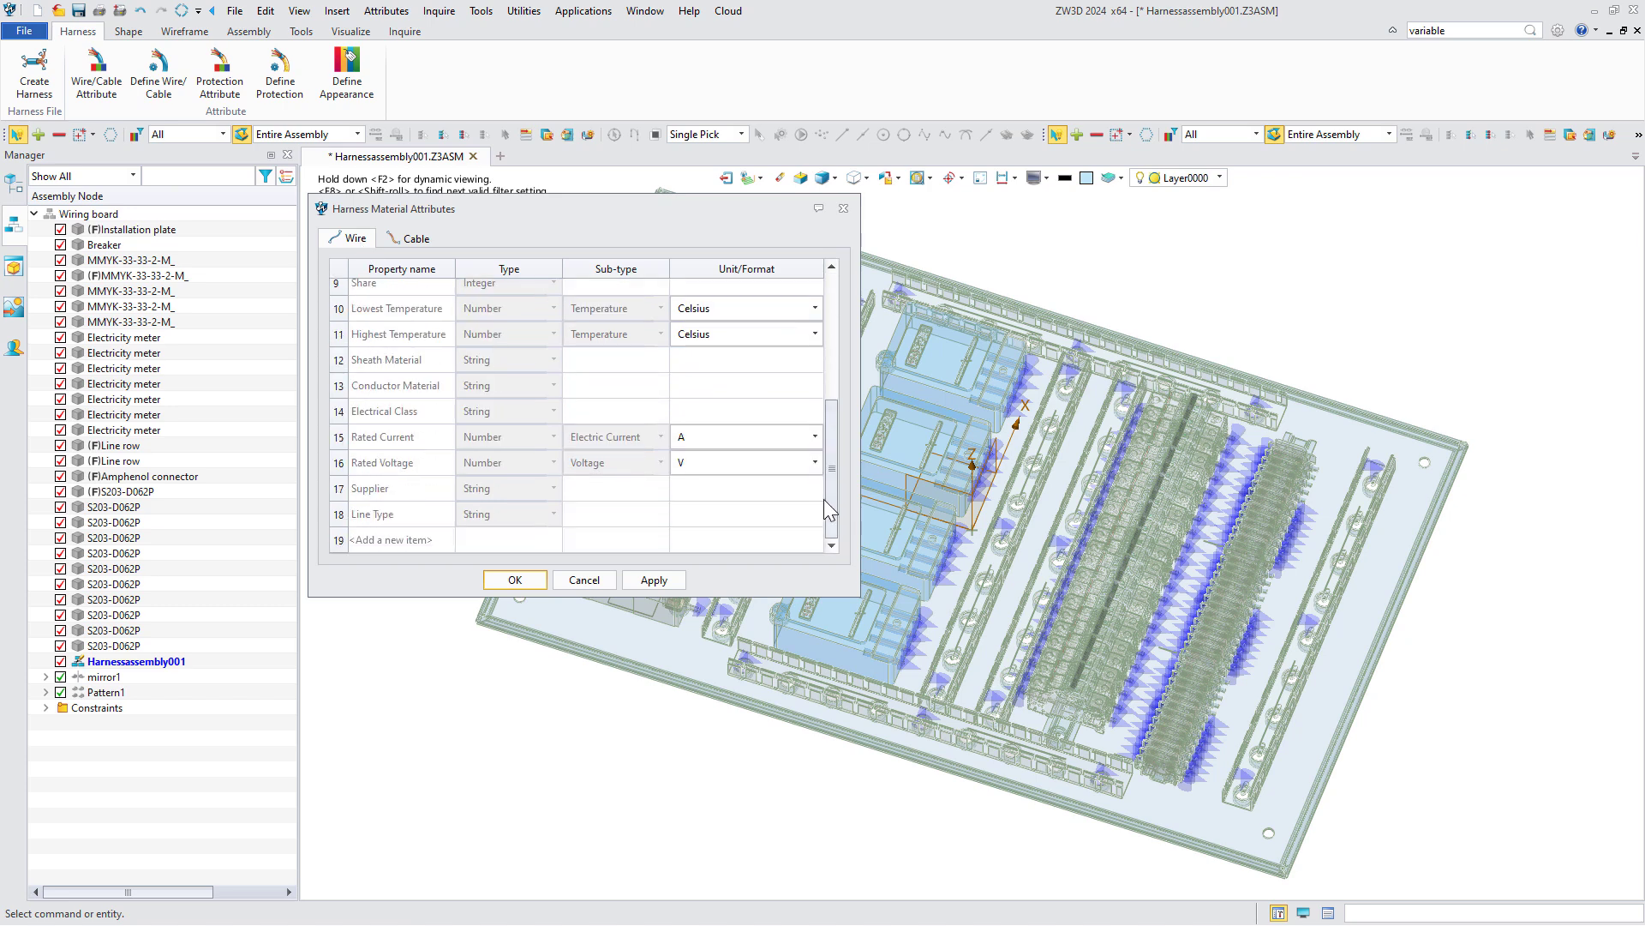
left_click(515, 580)
Step: Add Wire1 to the wire material data with a 3 mm diameter and a bend radius ratio of 2
left_click(158, 77)
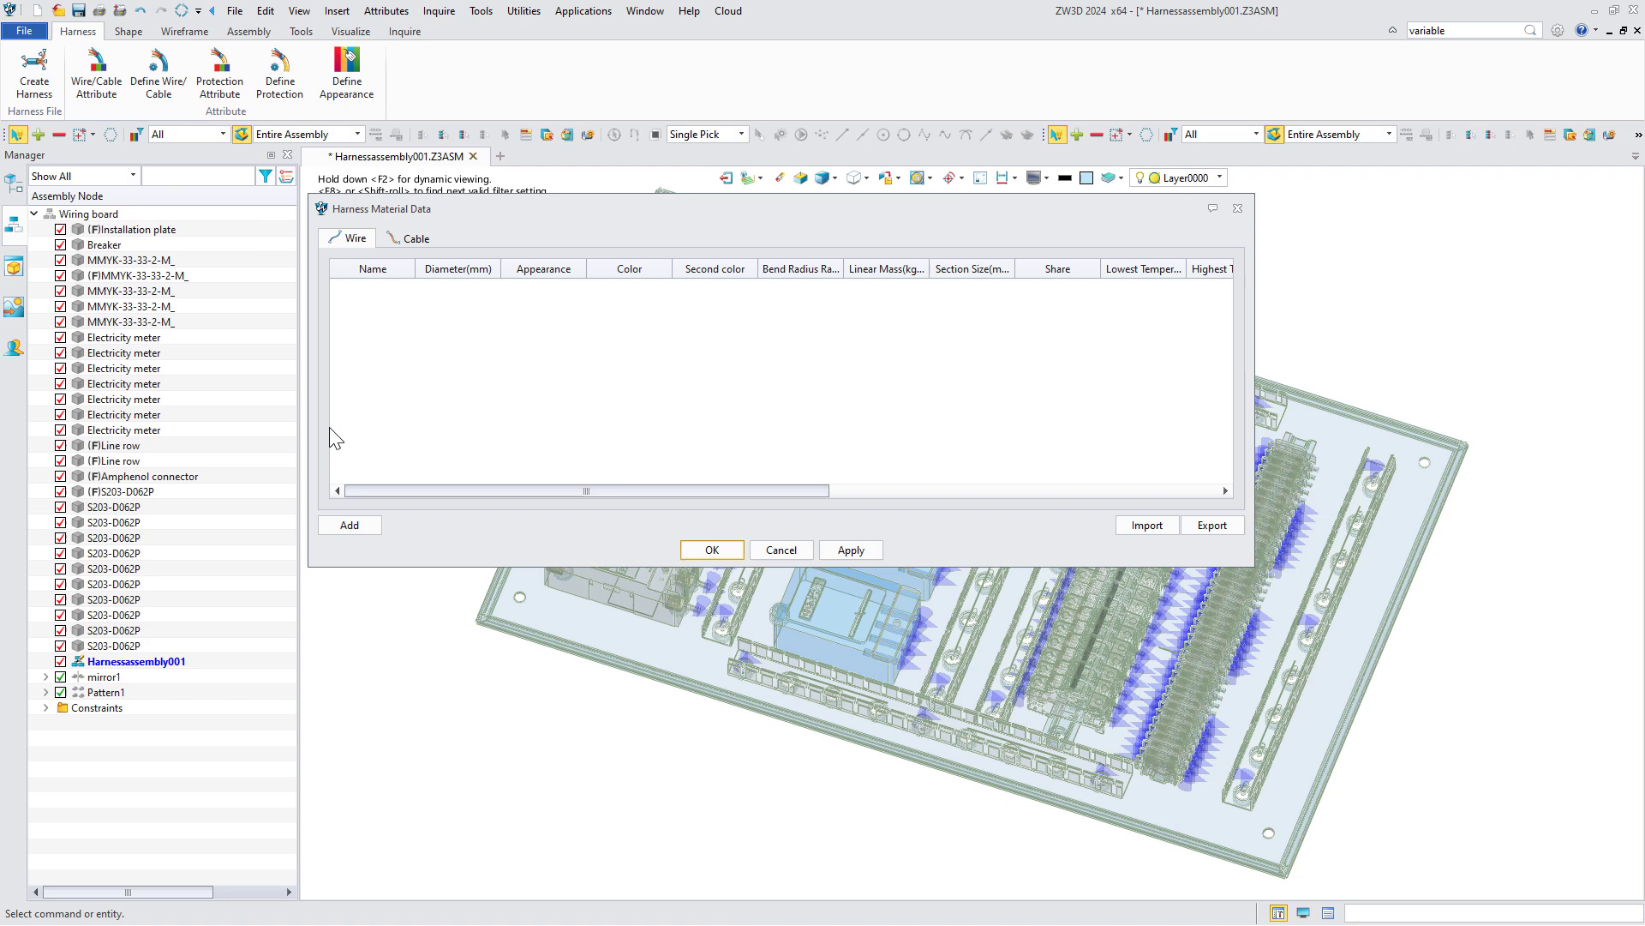
left_click(353, 526)
left_click(423, 290)
left_click(427, 291)
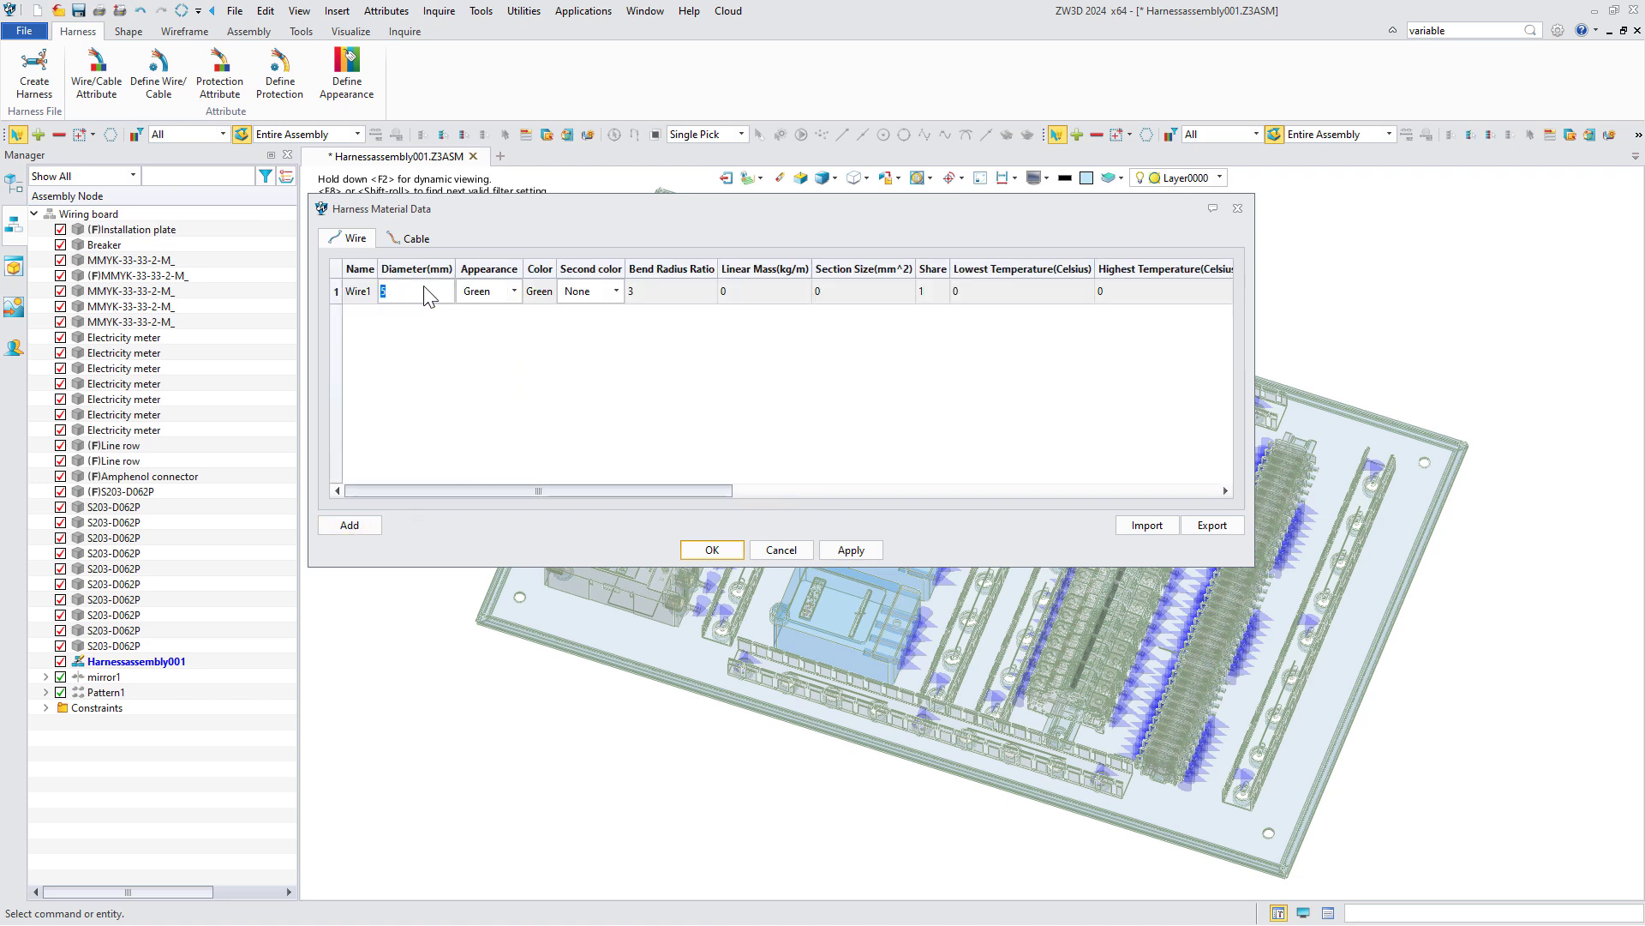
type("3")
left_click(650, 291)
left_click(649, 292)
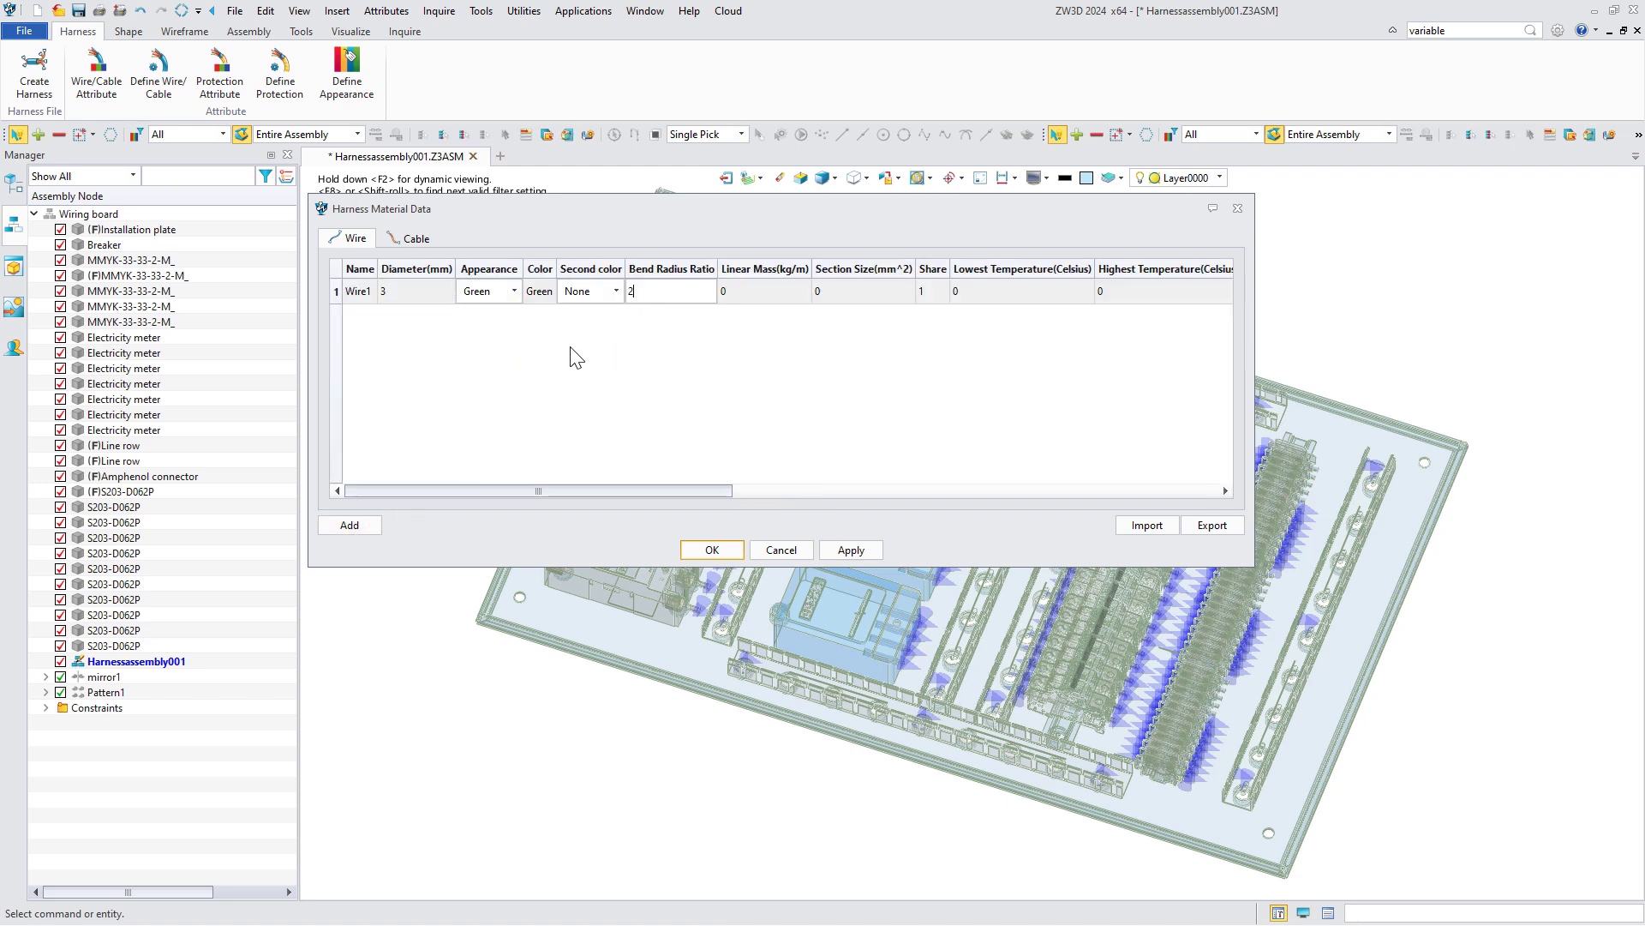
type("2")
Step: Add two more wires to the material data, with a red appearance for Wire2 and yellow for Wire3
left_click(350, 524)
left_click(515, 317)
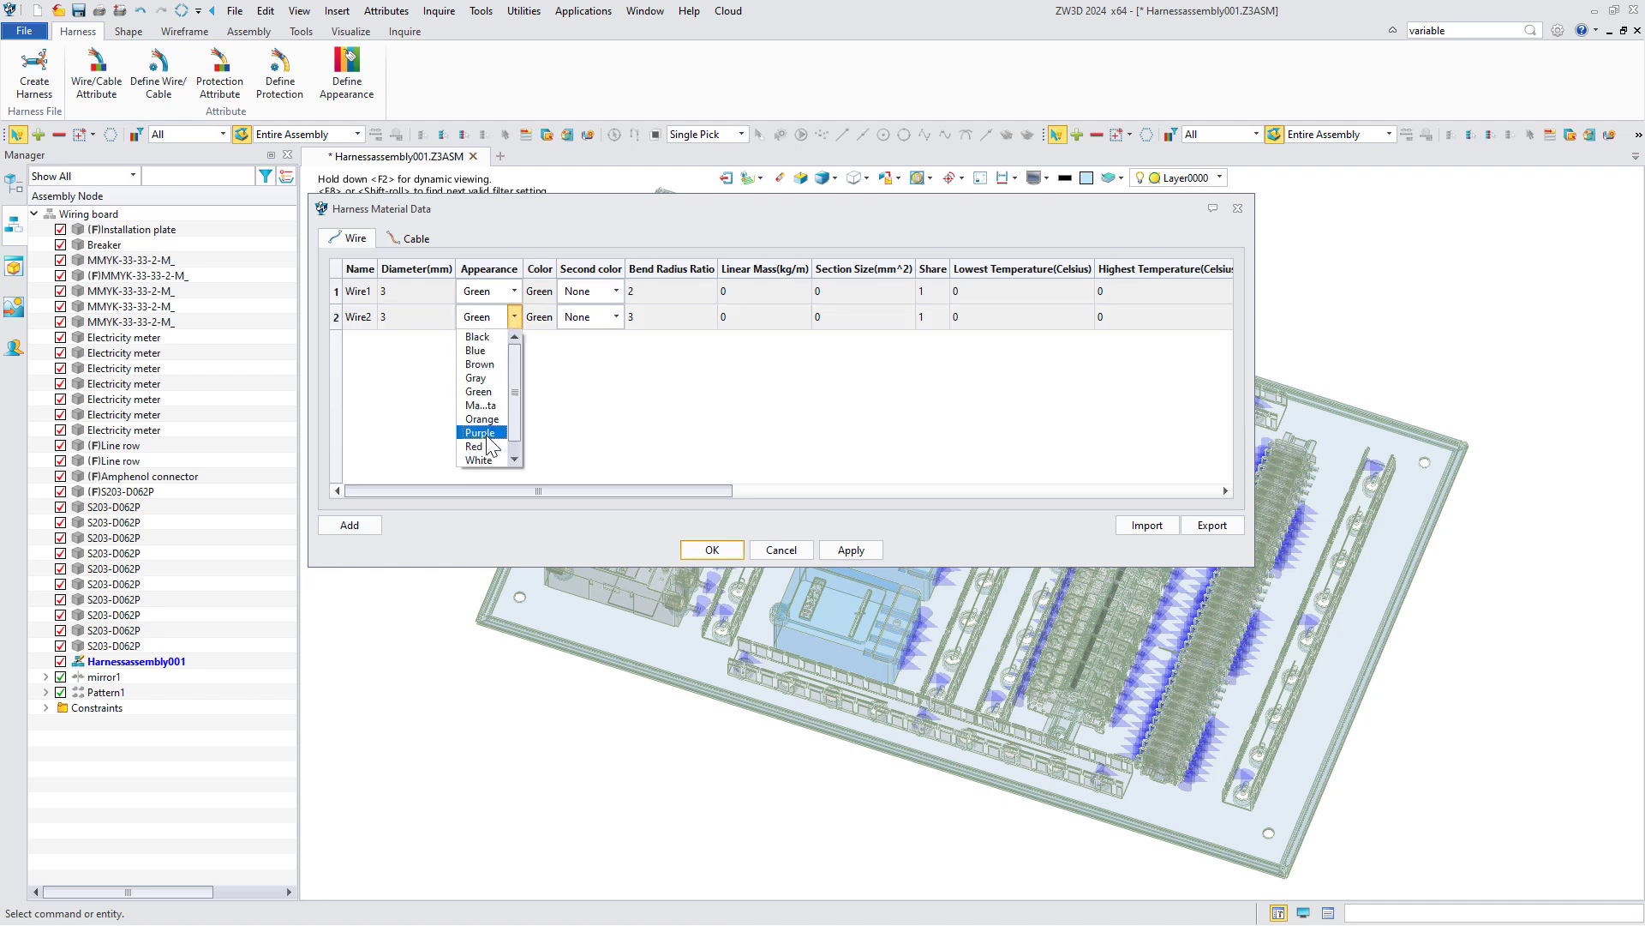
left_click(480, 446)
left_click(364, 524)
left_click(515, 342)
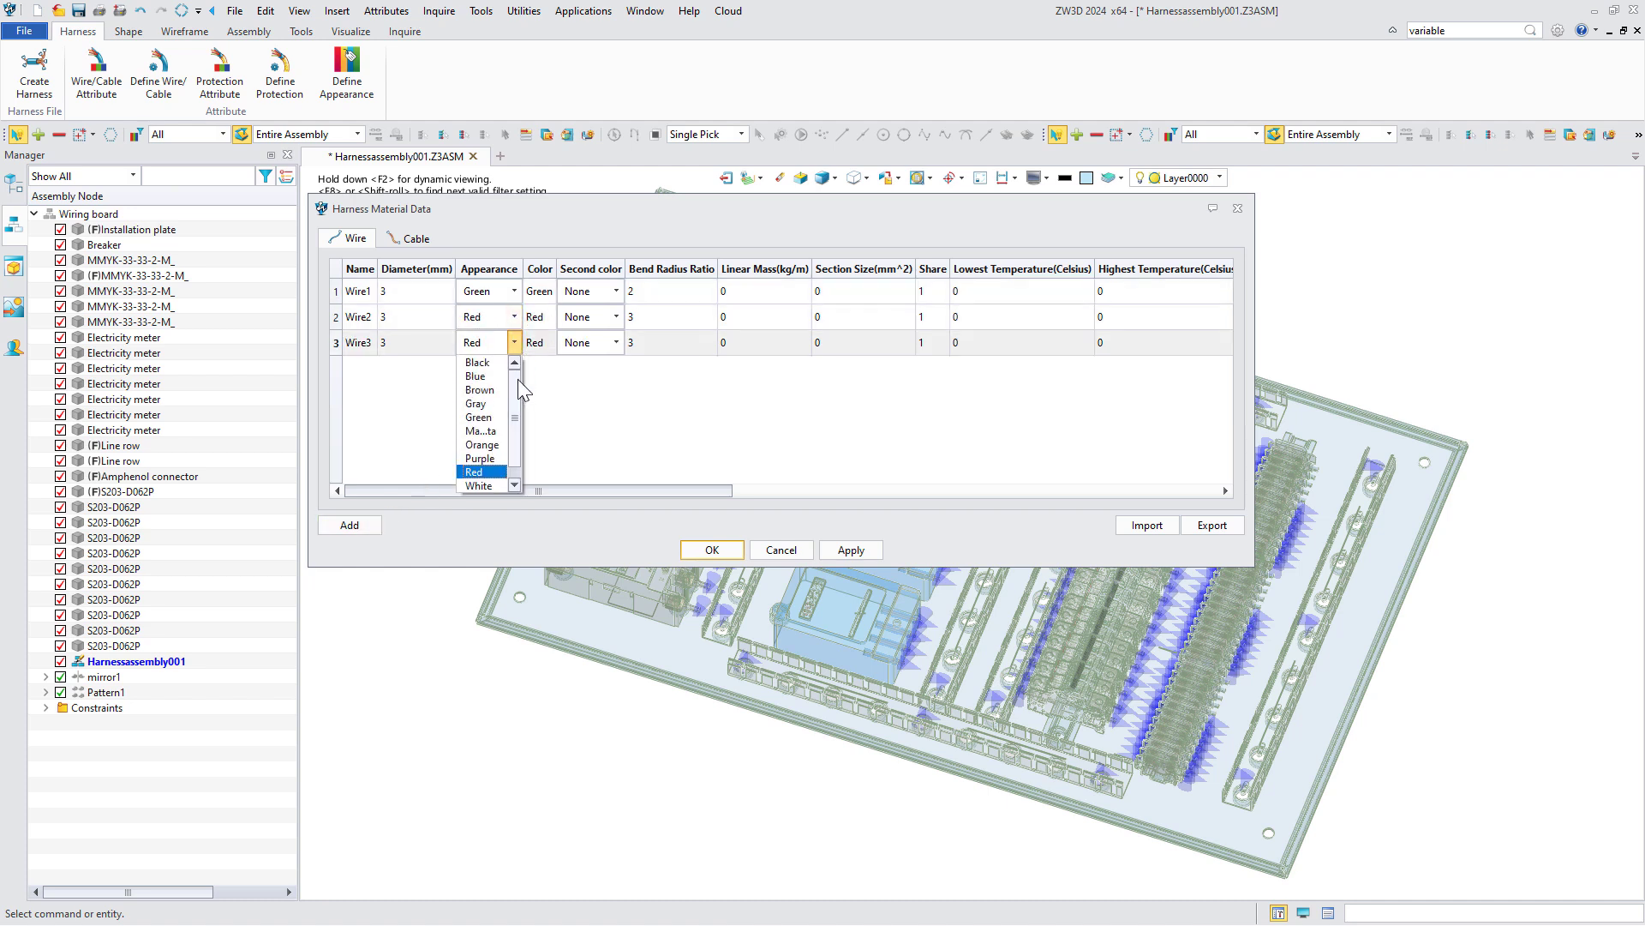
left_click(492, 485)
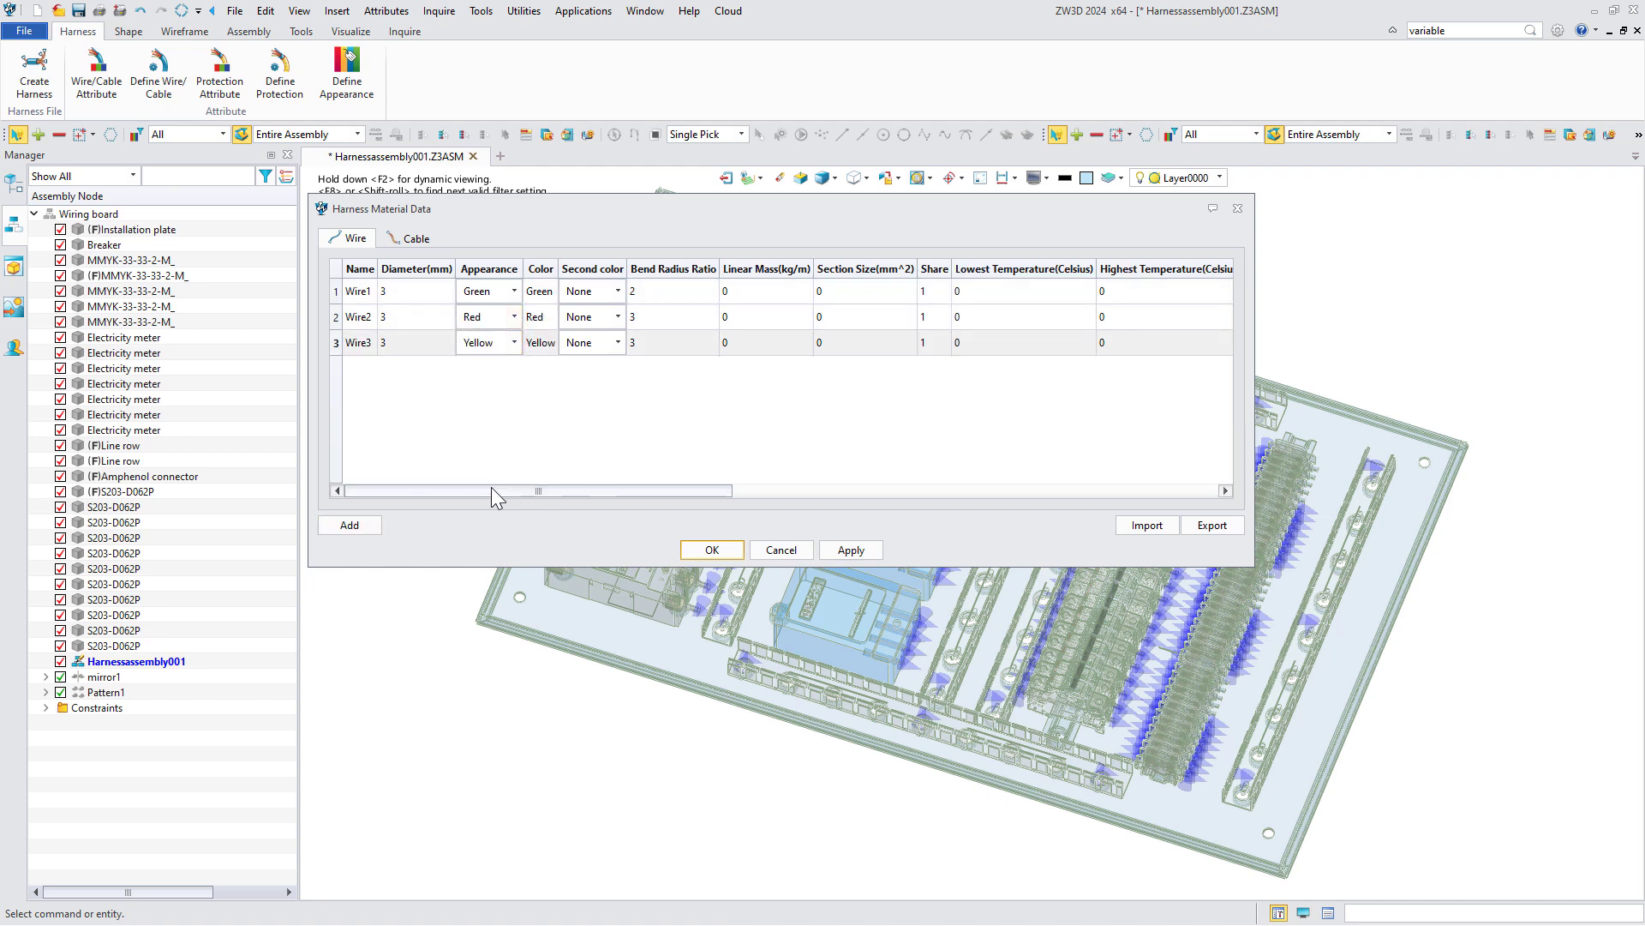
Step: Add two cores to Cable1, with a 2 mm diameter for the second core, and save the harness material data
left_click(423, 242)
right_click(420, 289)
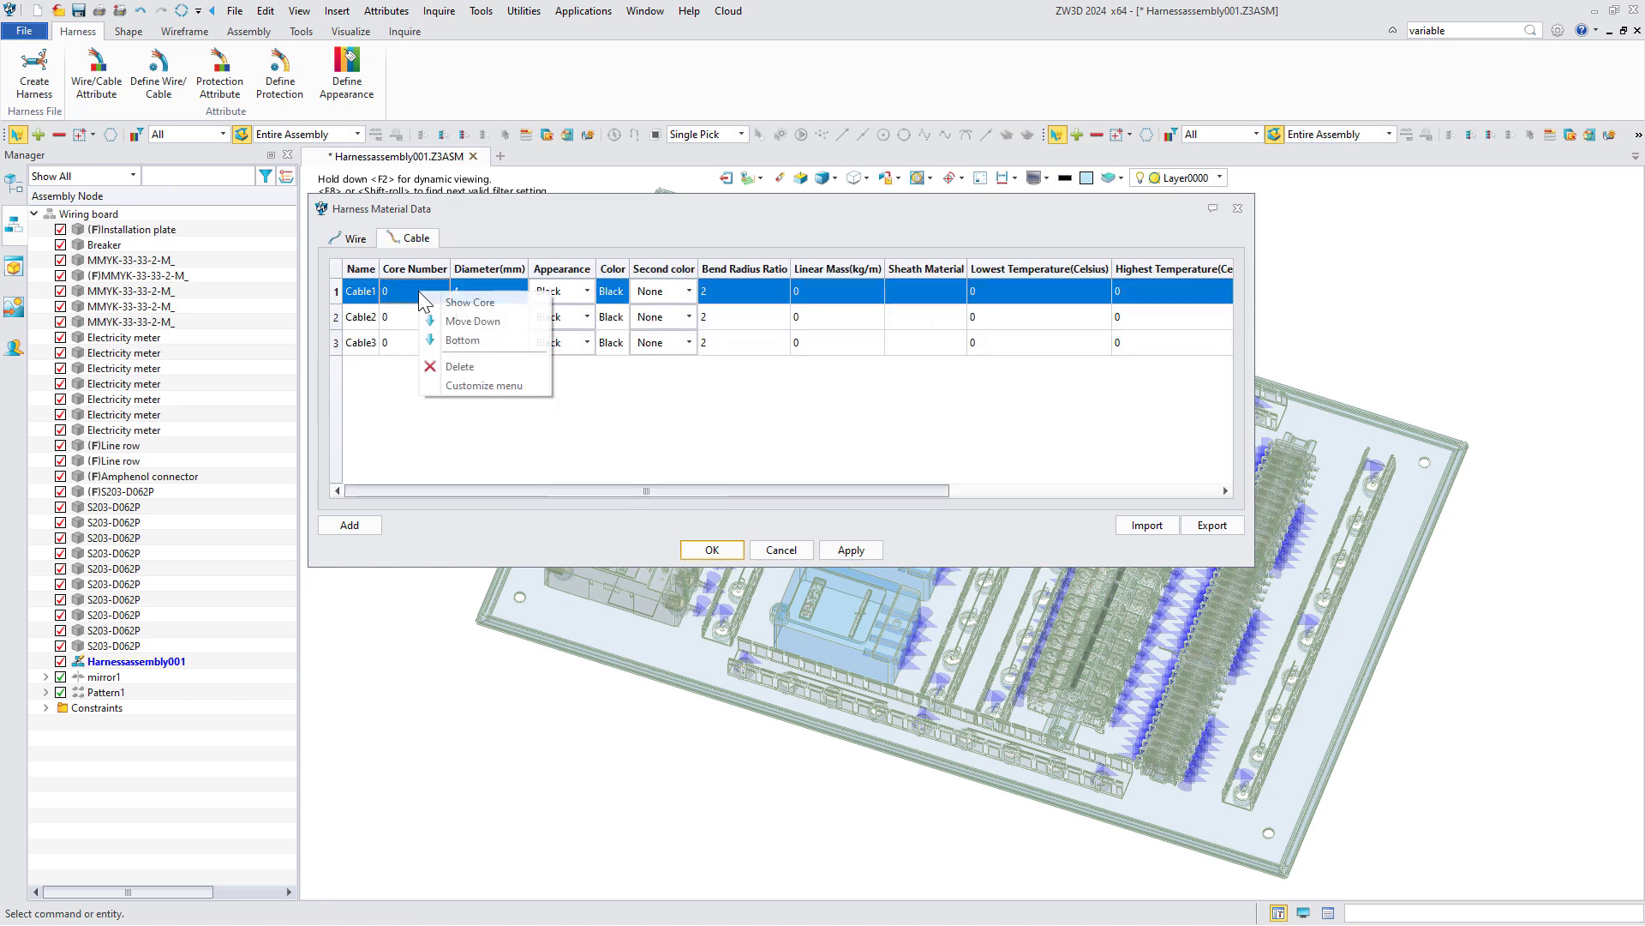
left_click(455, 304)
left_click(371, 271)
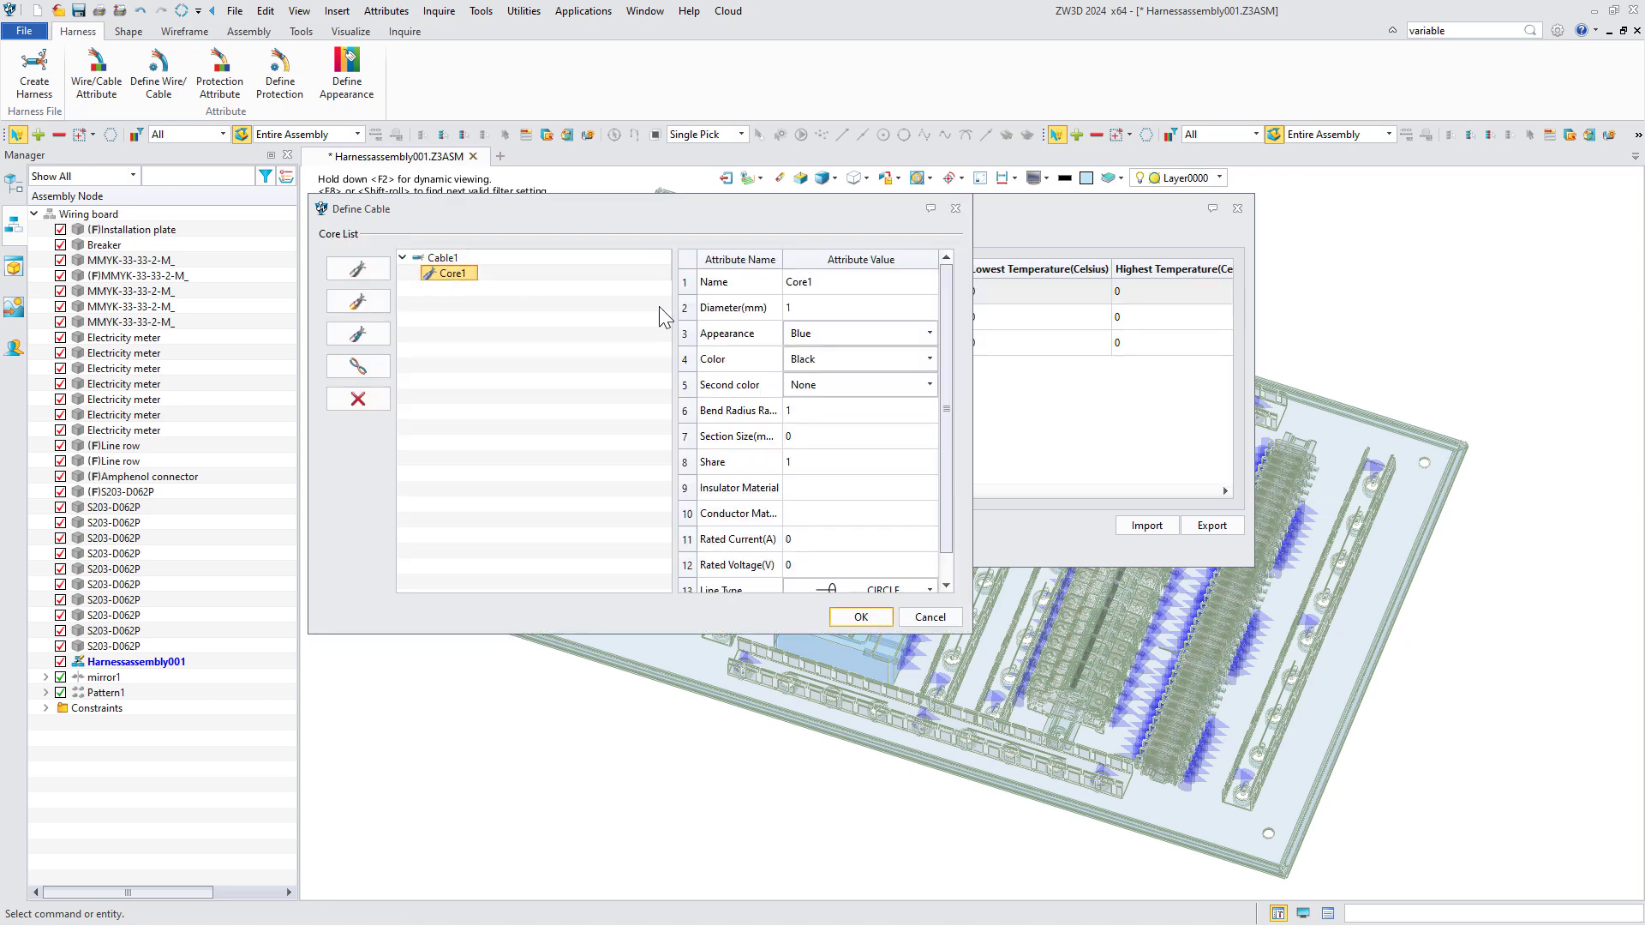
left_click(814, 308)
left_click(353, 270)
left_click(810, 310)
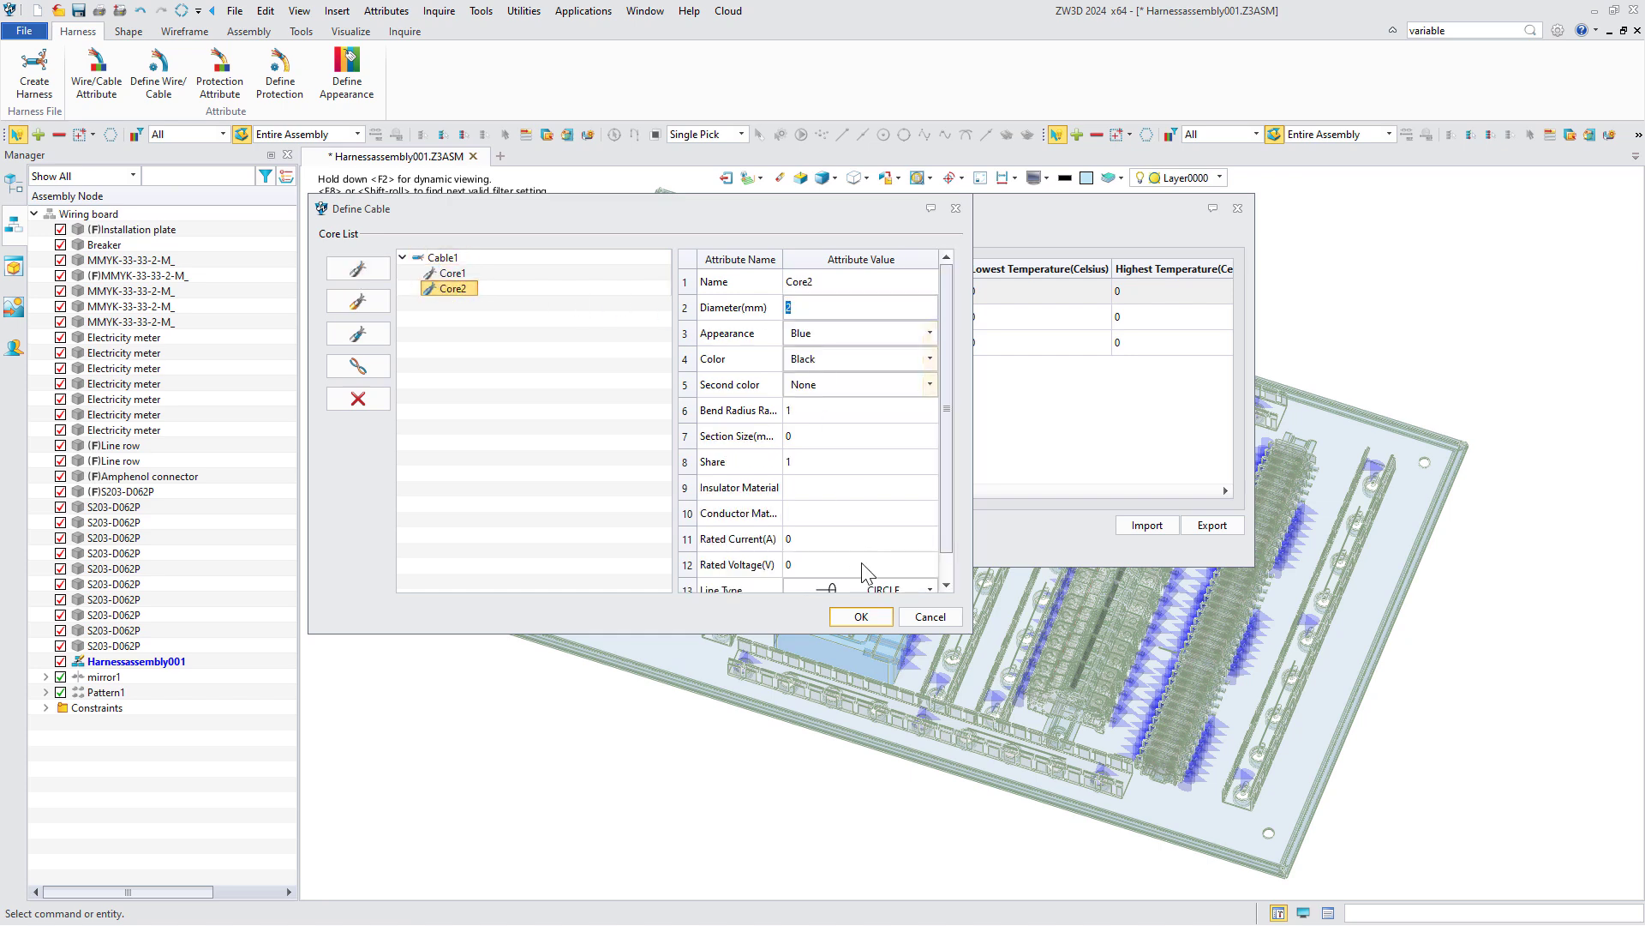
left_click(861, 616)
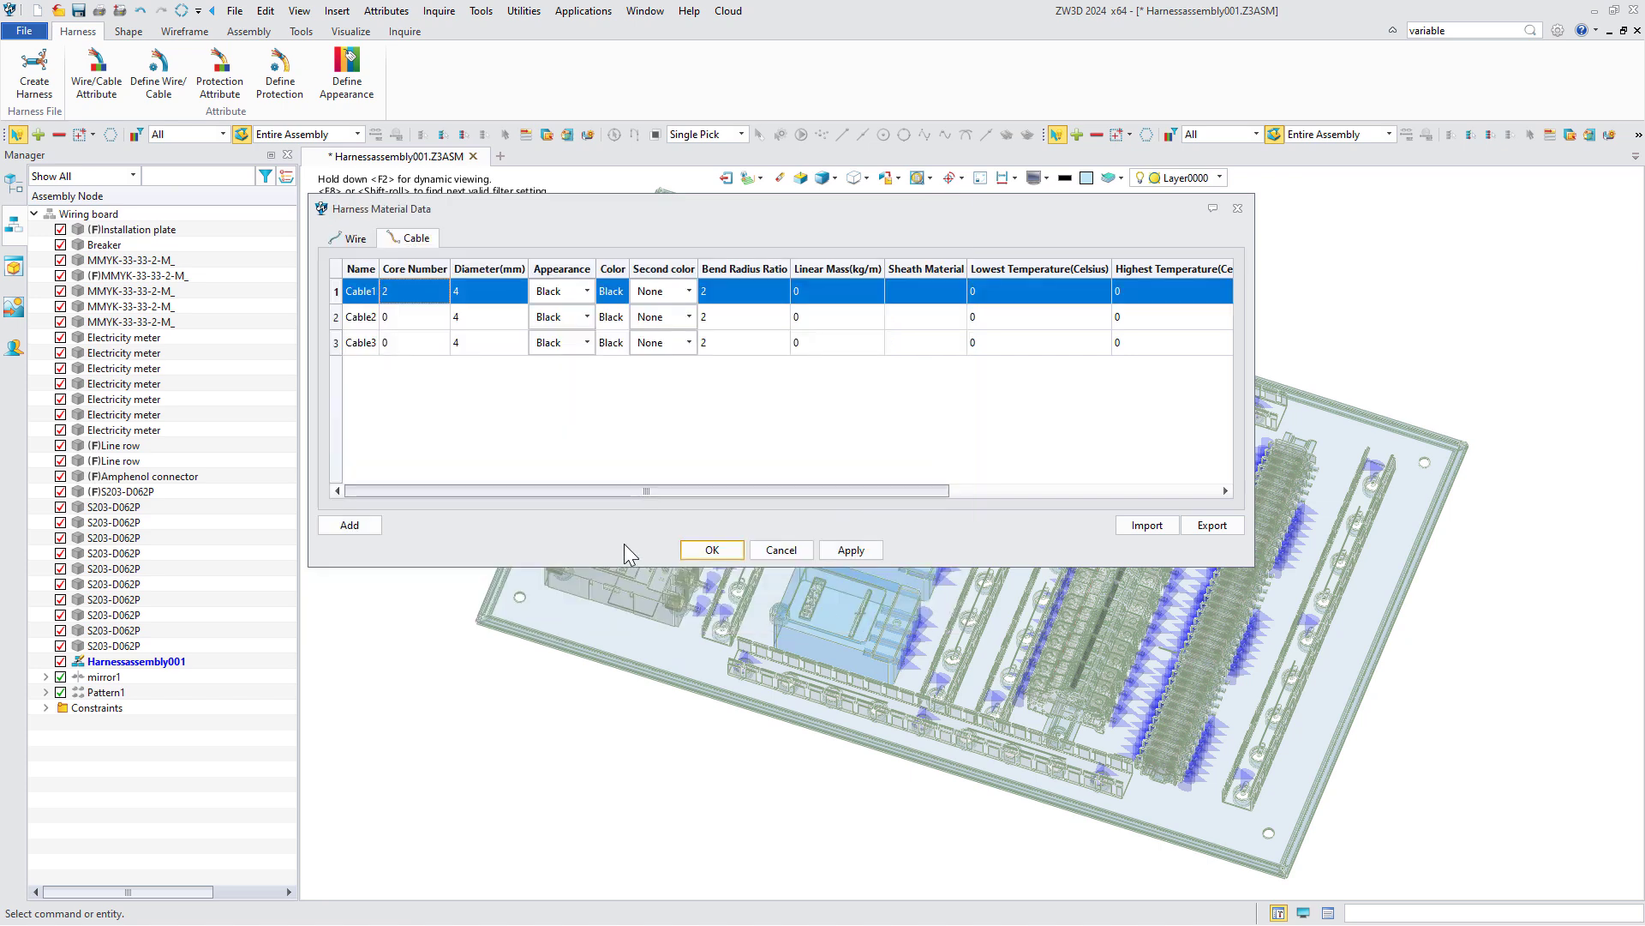
left_click(712, 550)
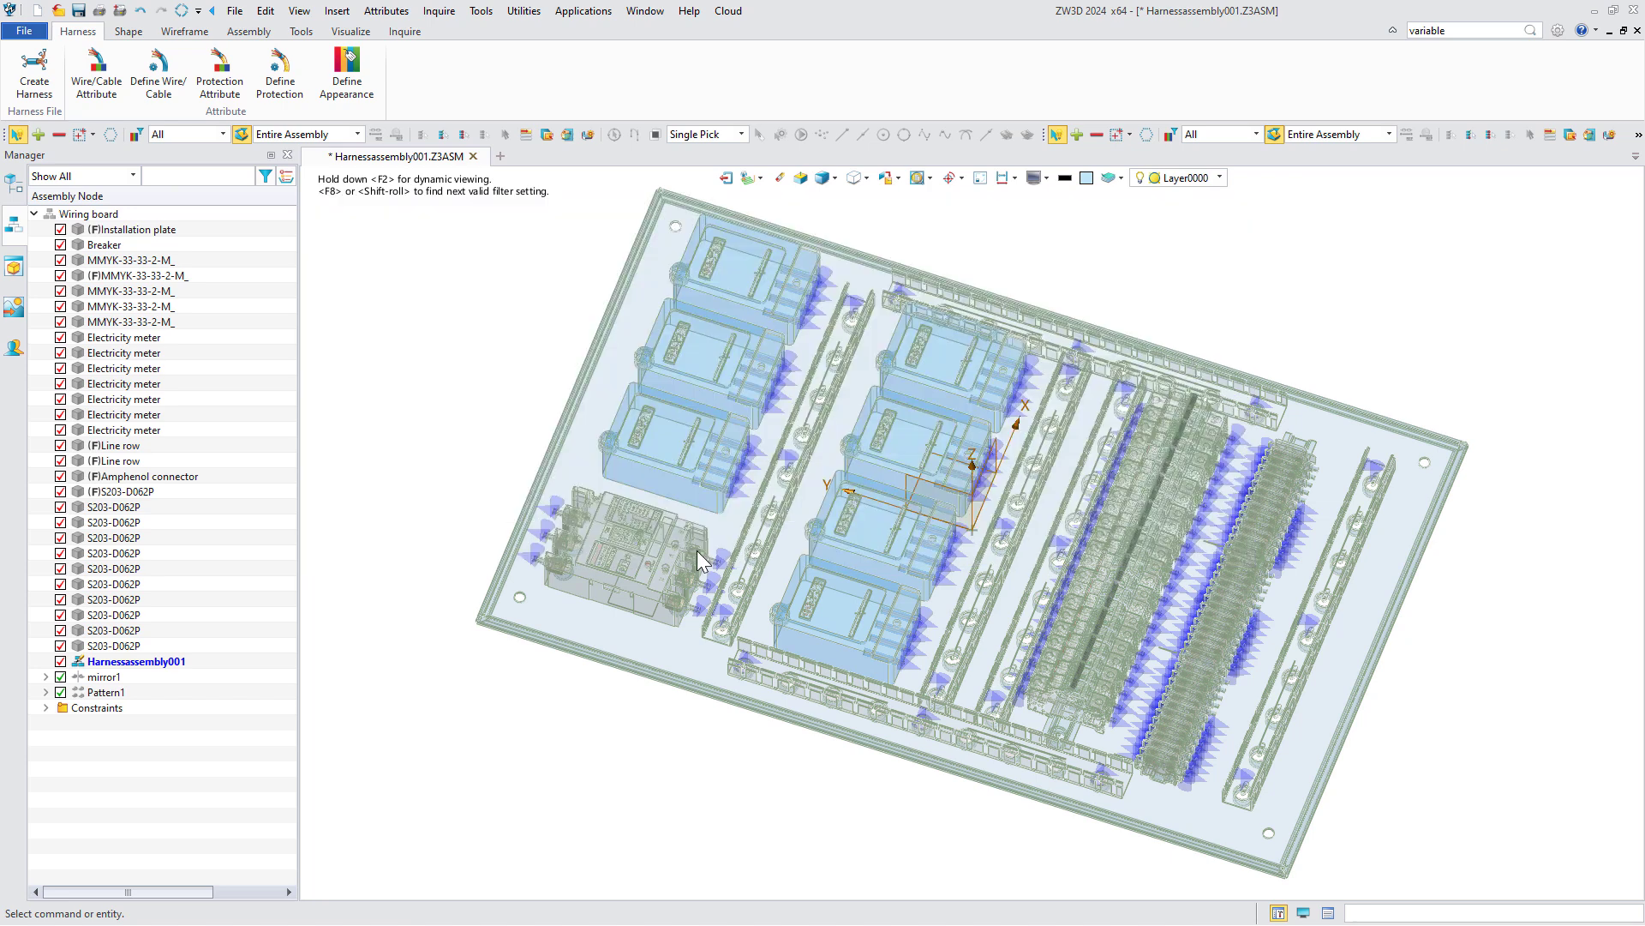
Step: Look over the harness protection material categories, and create a new harness part in the harness assembly
left_click(280, 85)
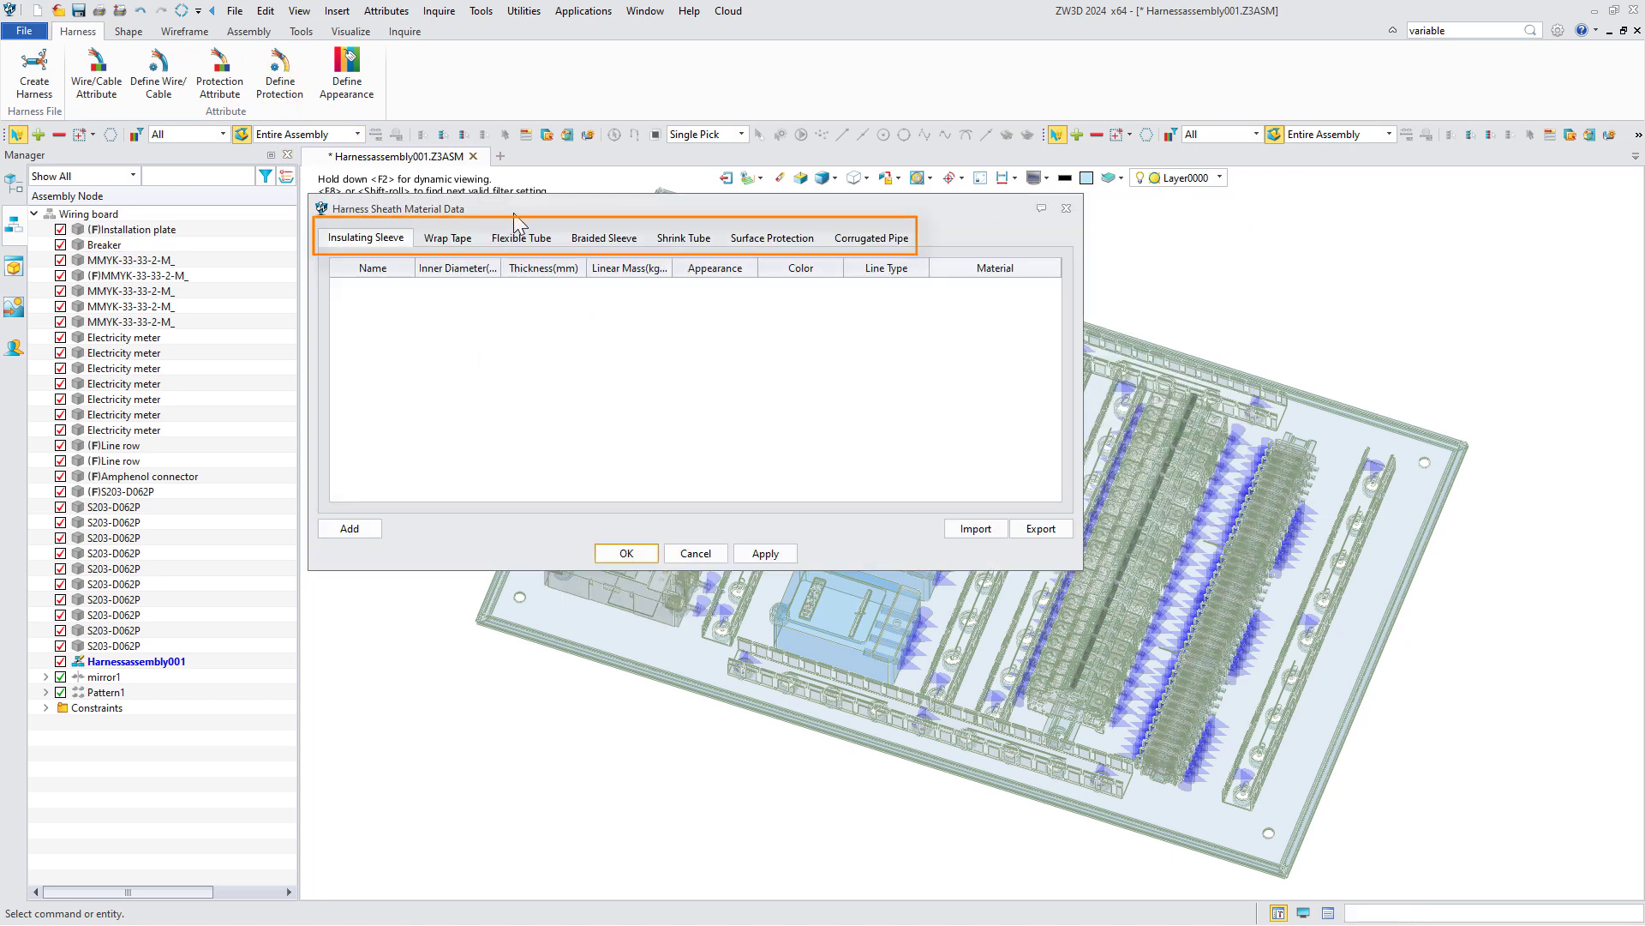
key("Escape")
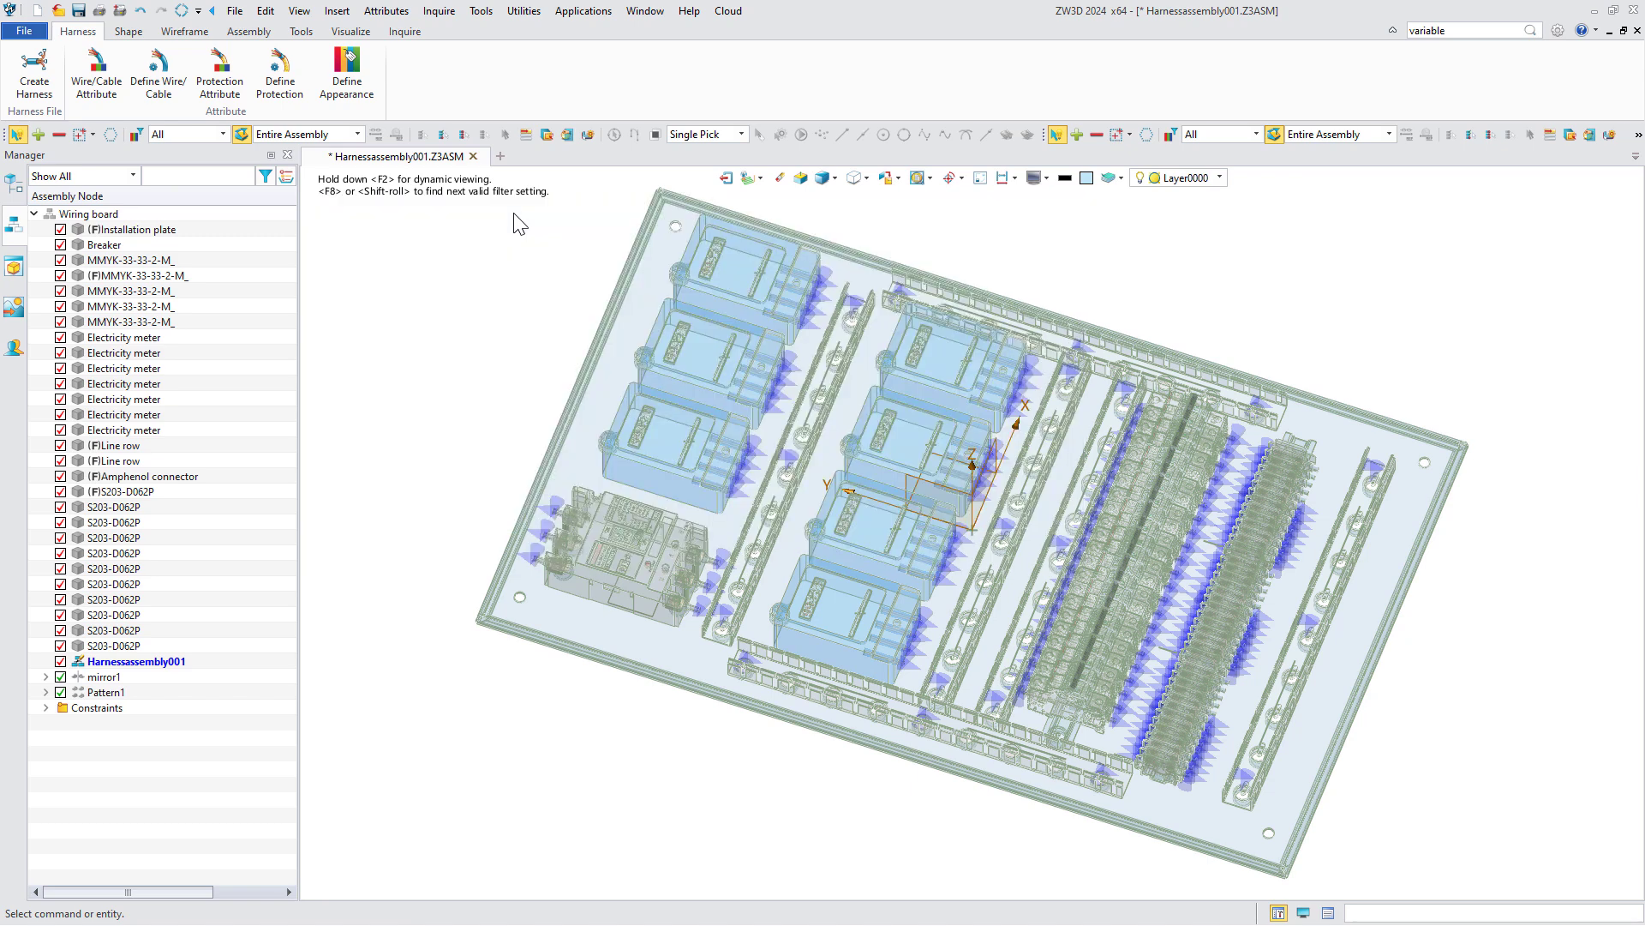
left_click(35, 76)
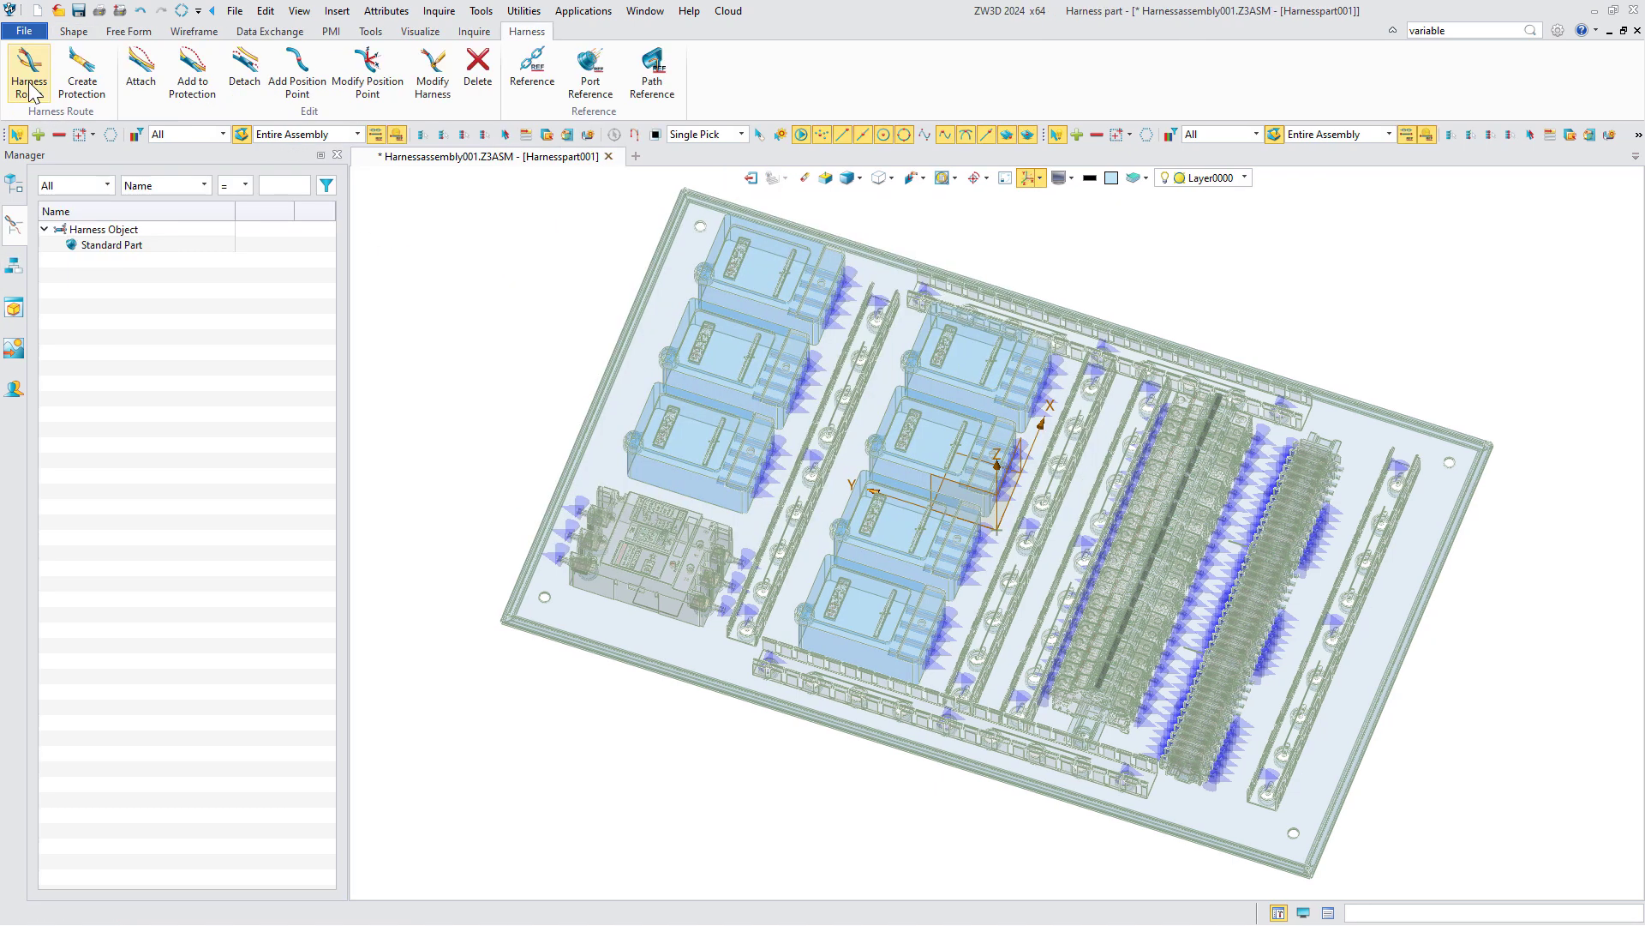
Step: Reference ten ports into the harness part: three on the Breaker, four on the wire duct fixtures and three on the S203-D062P breakers
left_click(605, 89)
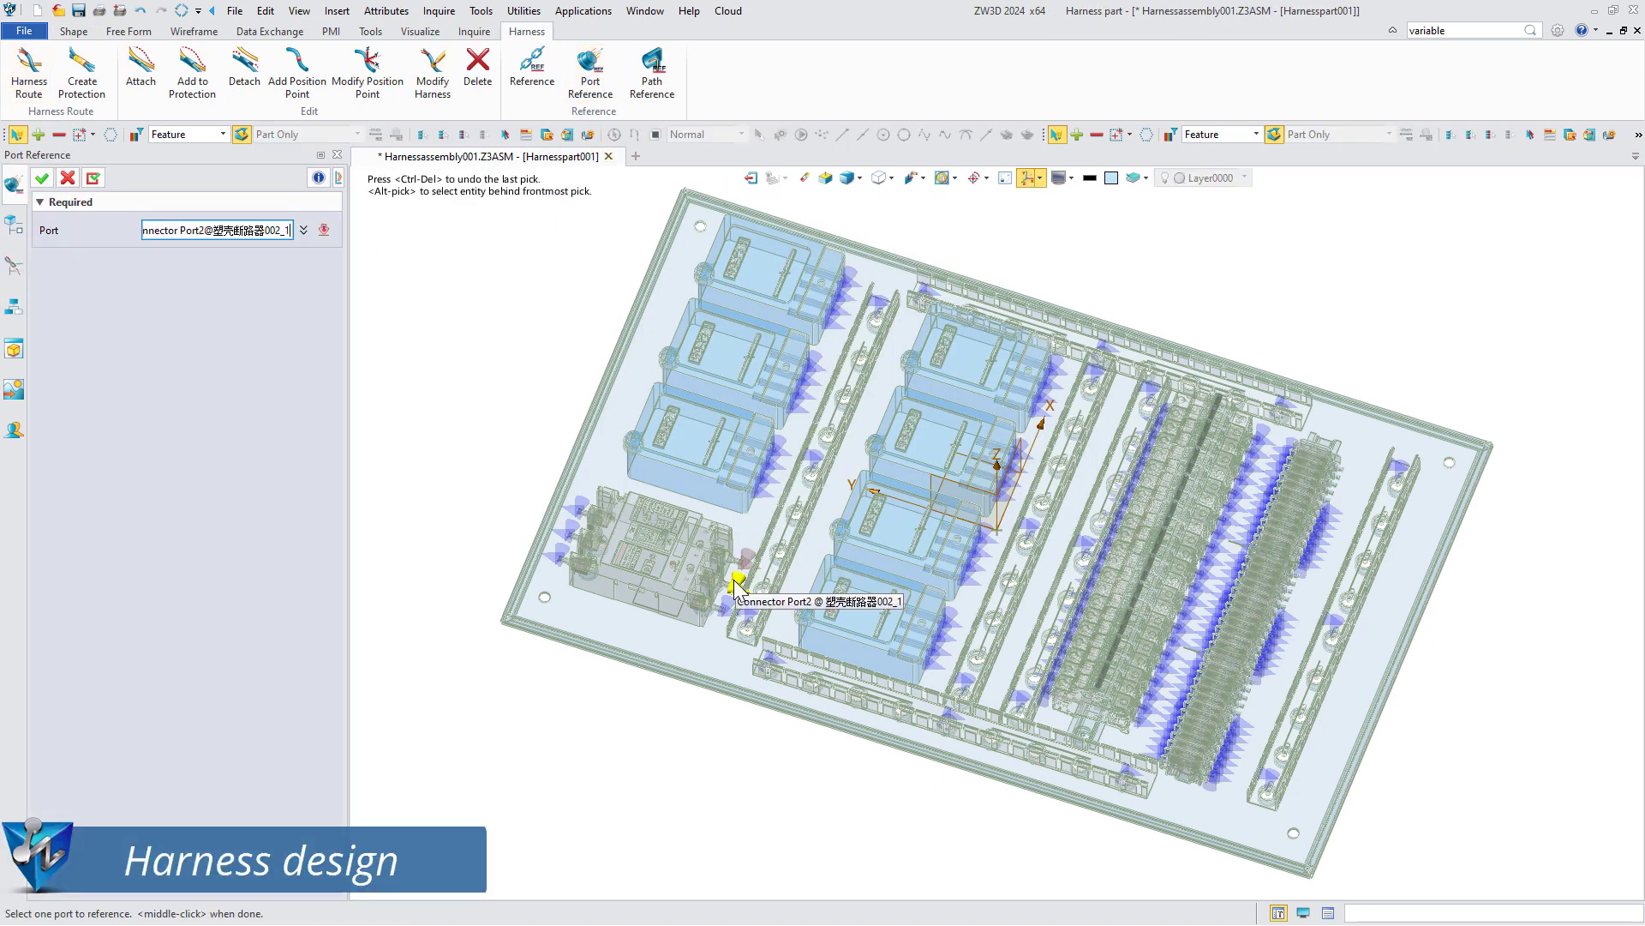
left_click(744, 613)
left_click(772, 655)
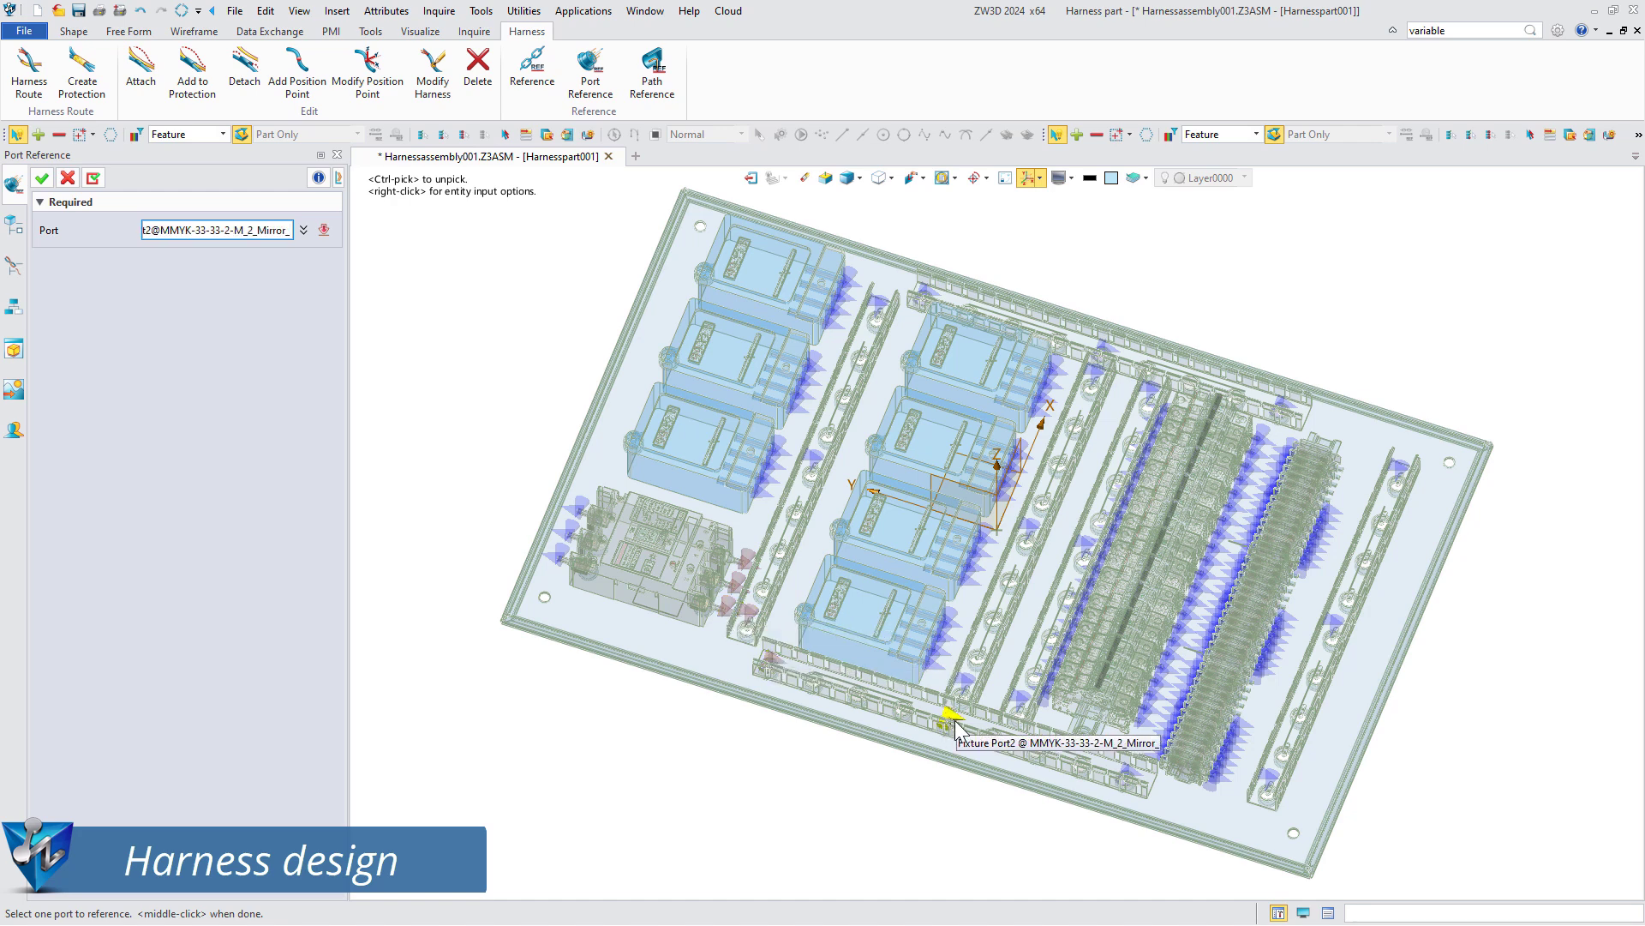
left_click(947, 711)
left_click(1018, 698)
left_click(1090, 600)
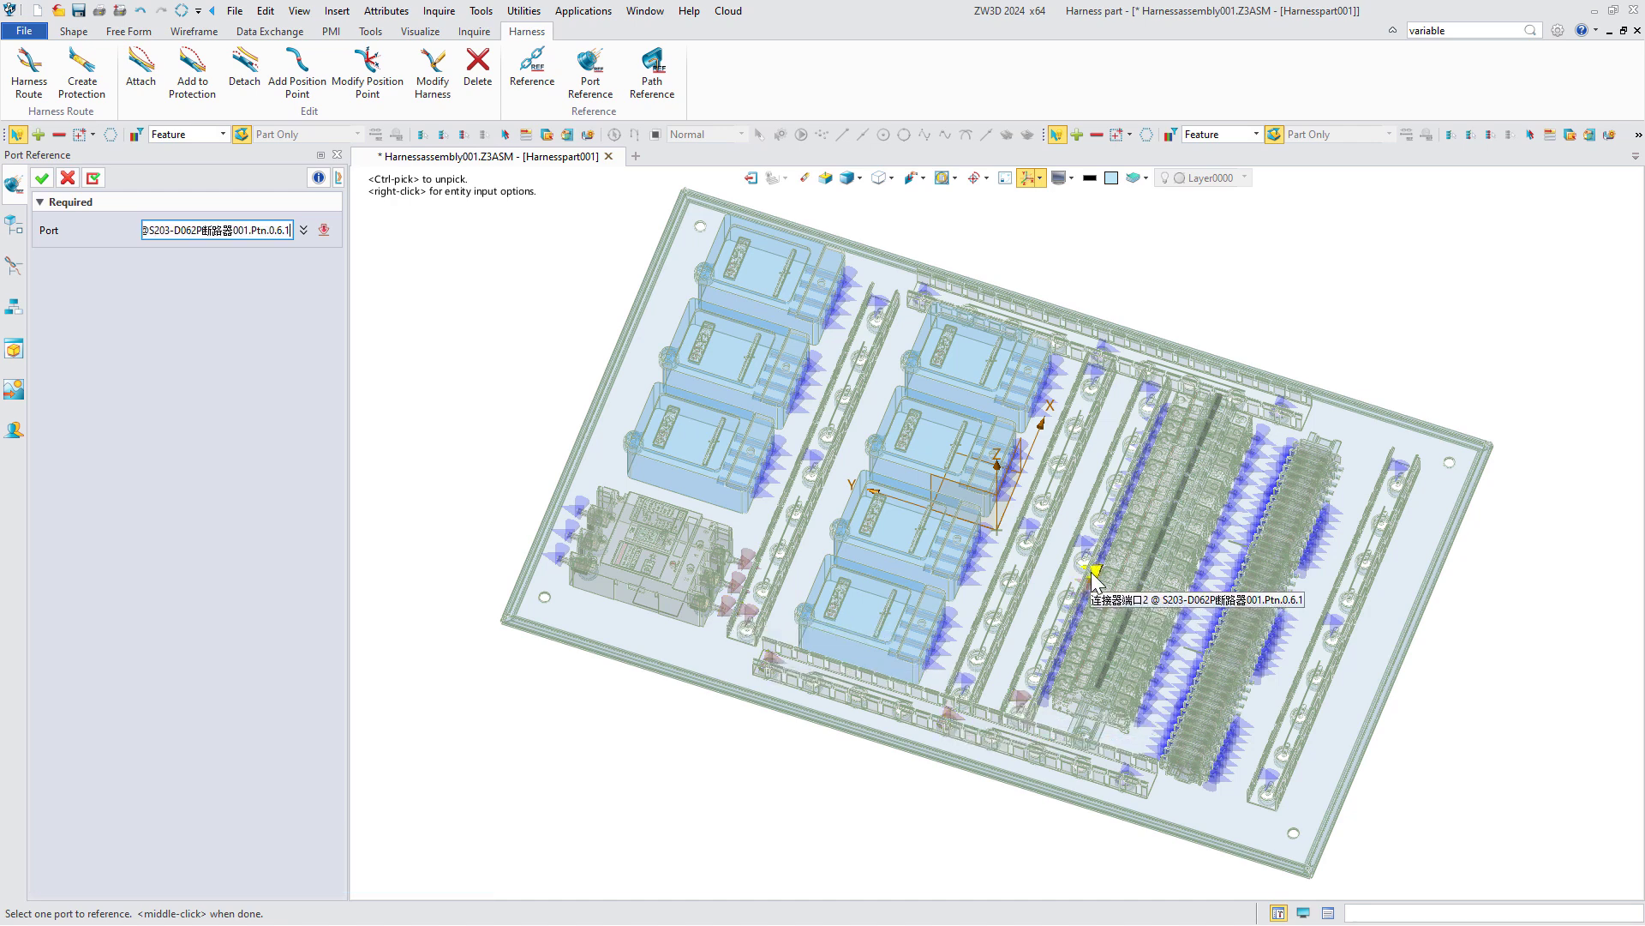
left_click(1095, 584)
left_click(1099, 567)
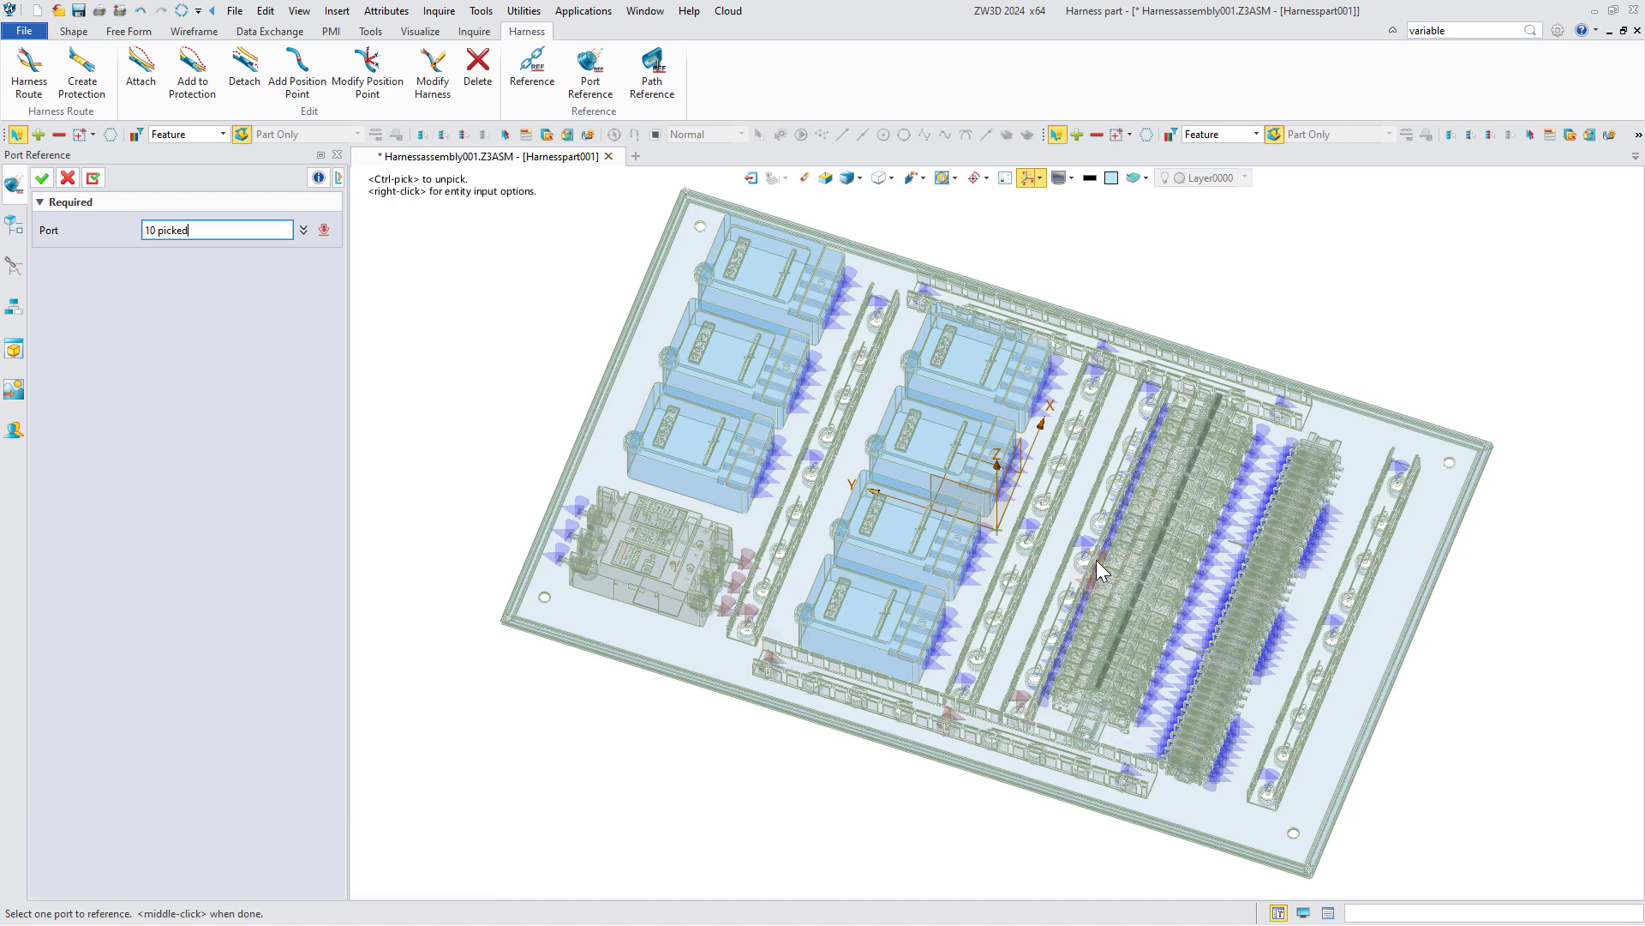
left_click(43, 178)
Step: Reference two duct curves as associative copies, one along the lower duct and one along the duct beside the S203-D062P breakers
left_click(532, 64)
left_click(829, 681)
left_click(1049, 649)
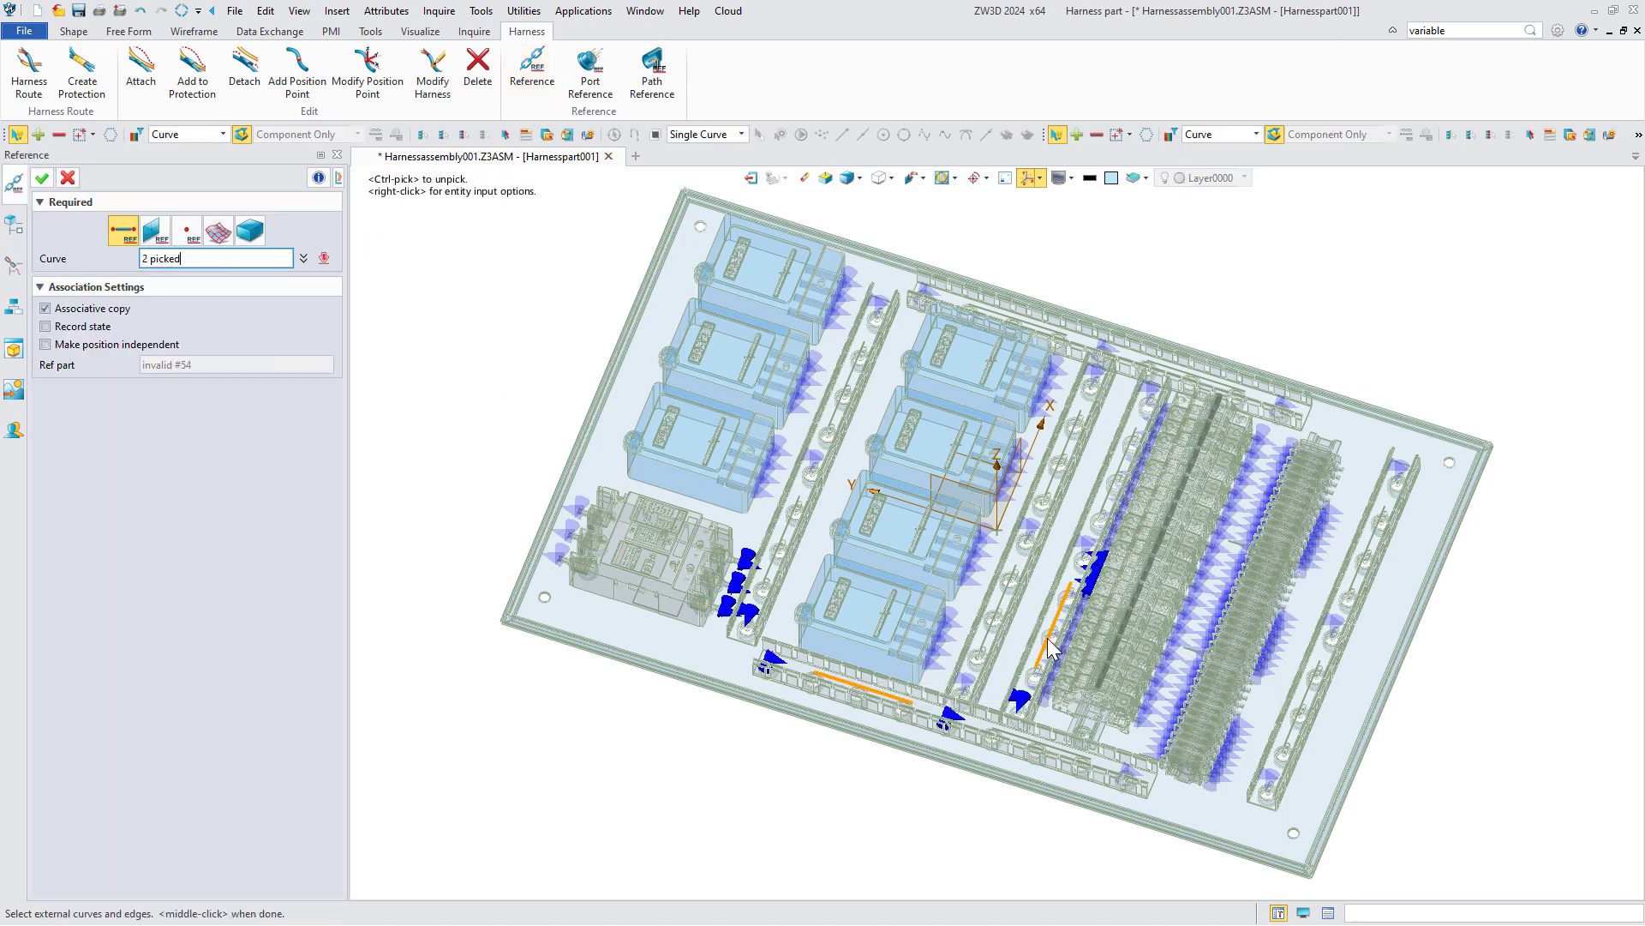
left_click(43, 179)
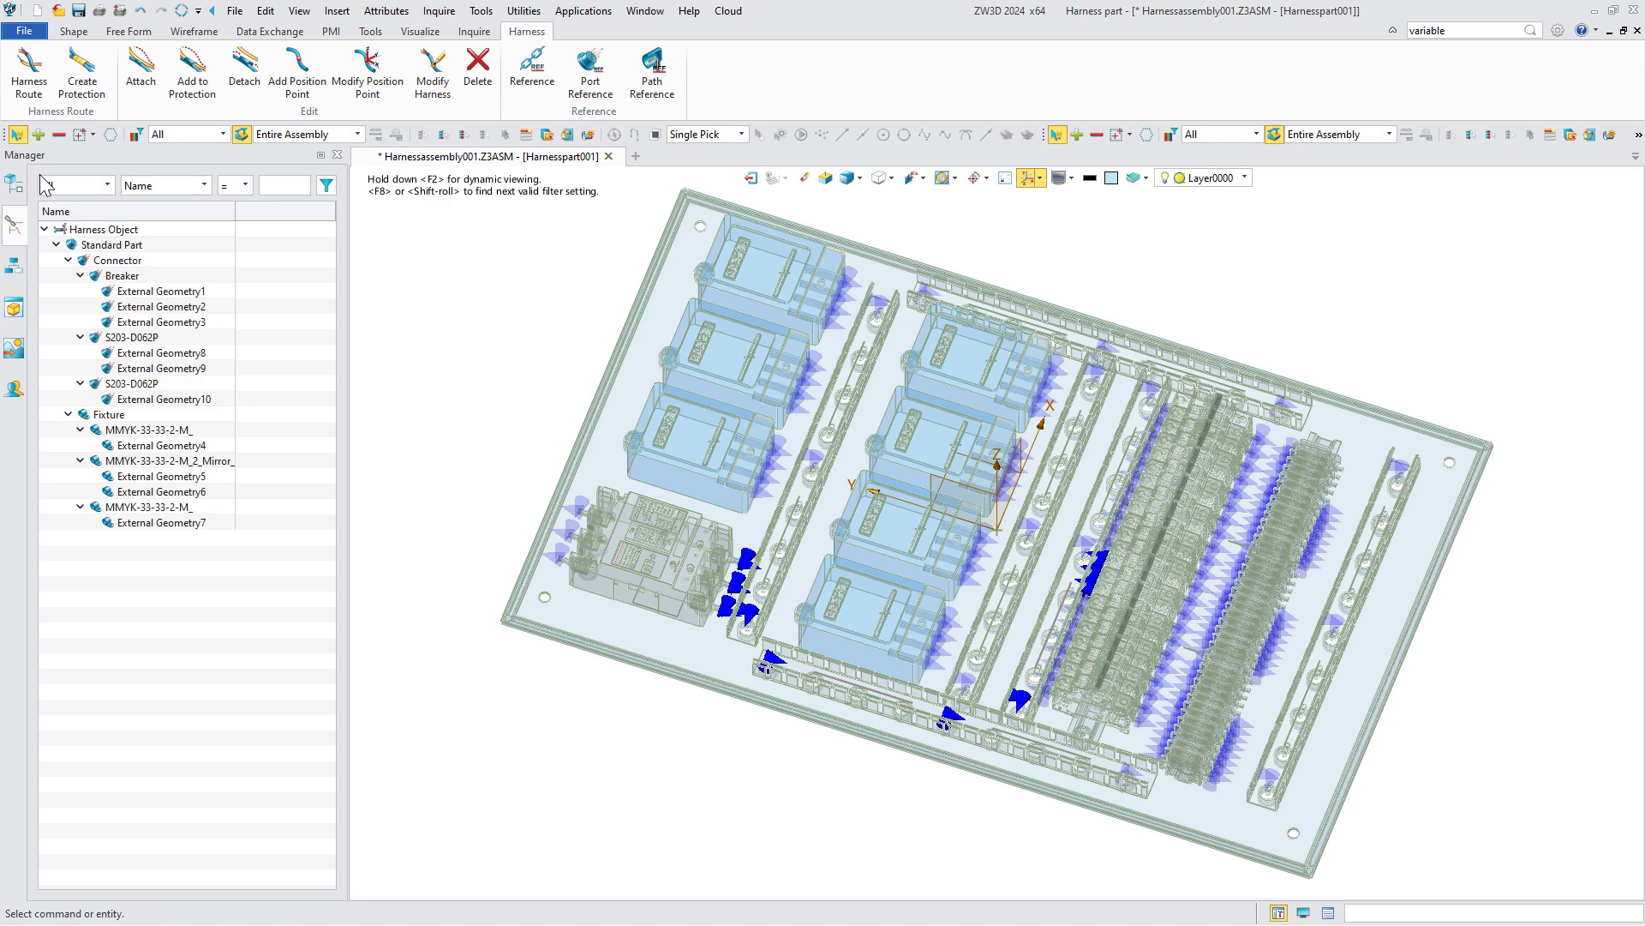
Step: Route a Wire1 harness from the Breaker's lowest port through three duct ports and a point on the referenced line to the nearest S203-D062P port
left_click(28, 69)
left_click(730, 617)
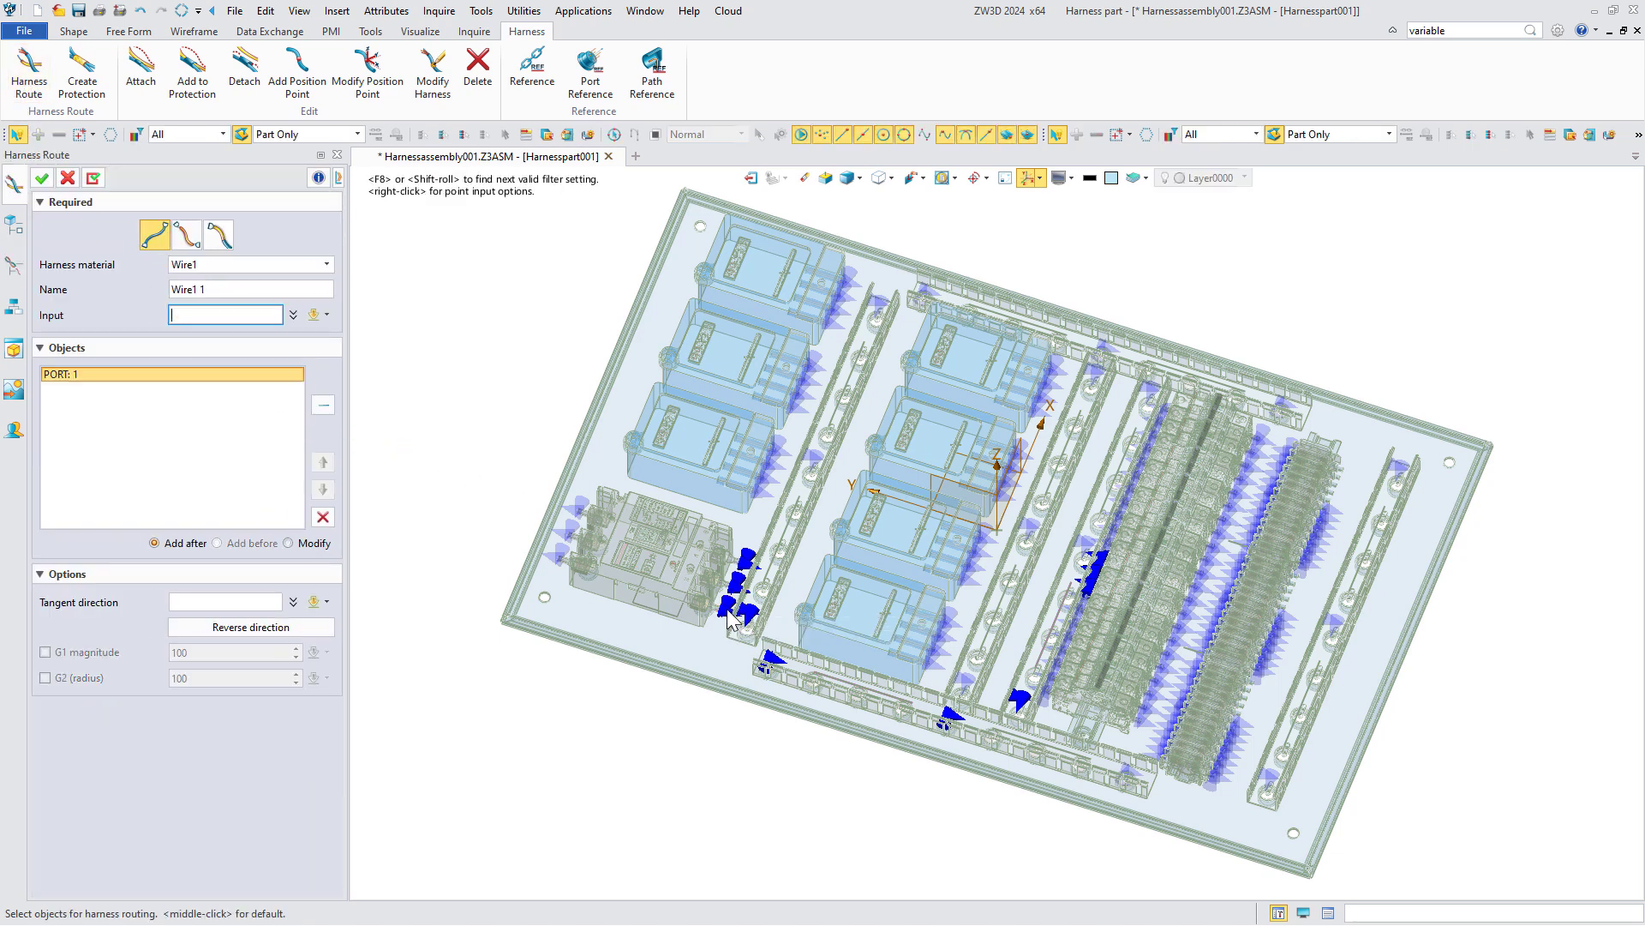
left_click(767, 660)
left_click(1018, 703)
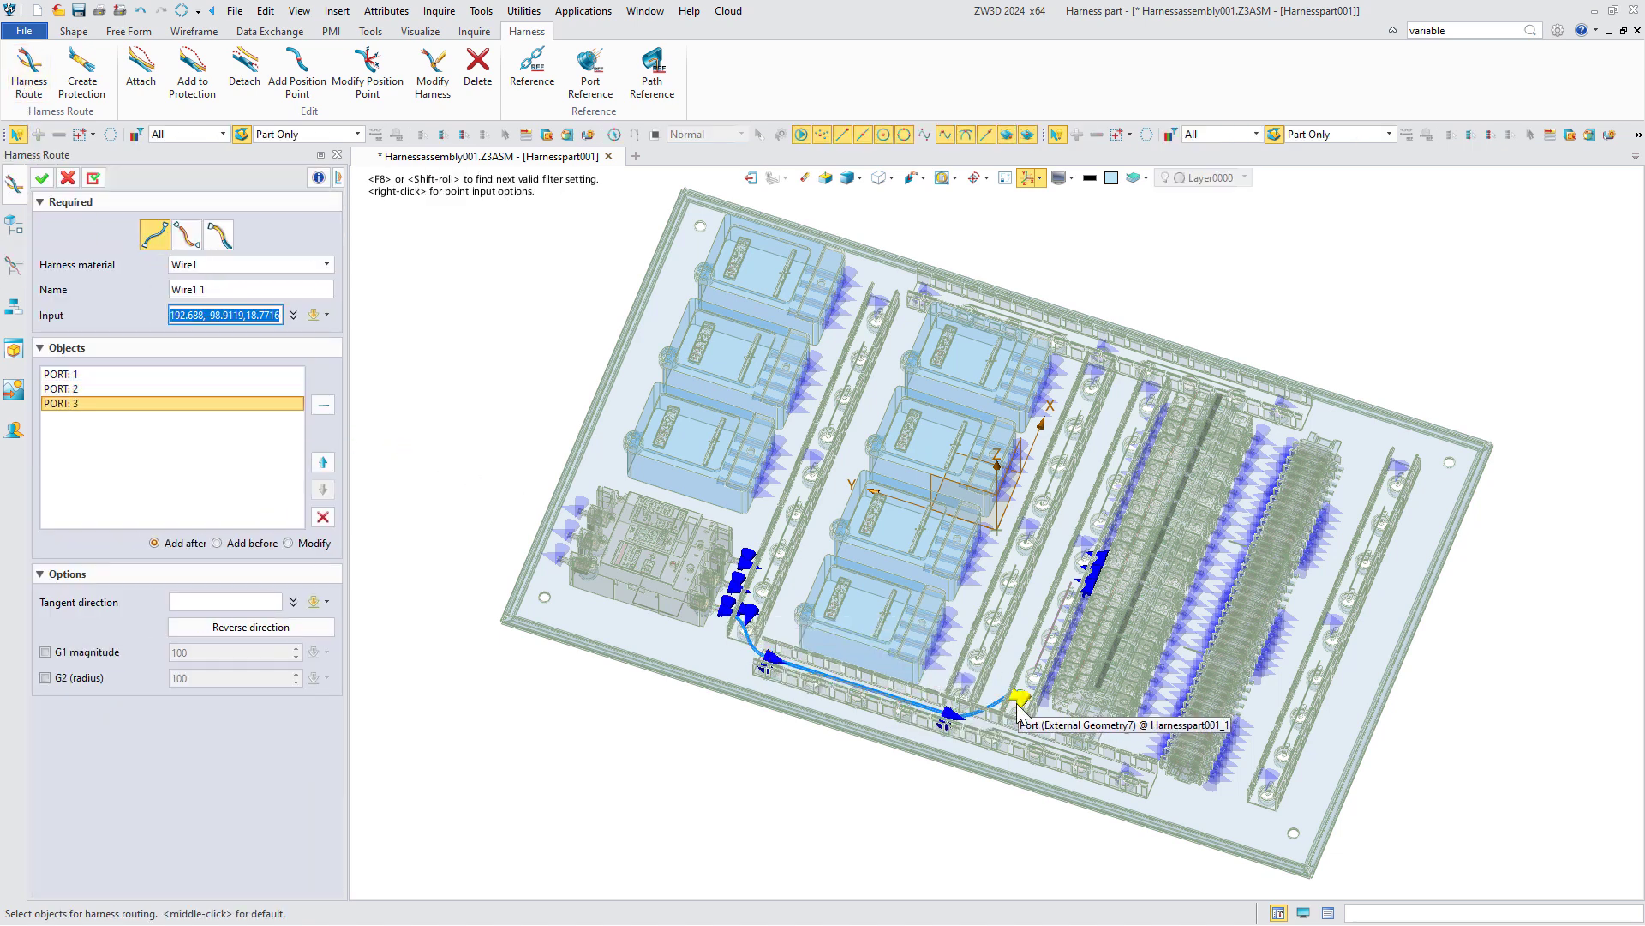
left_click(1019, 707)
left_click(1063, 610)
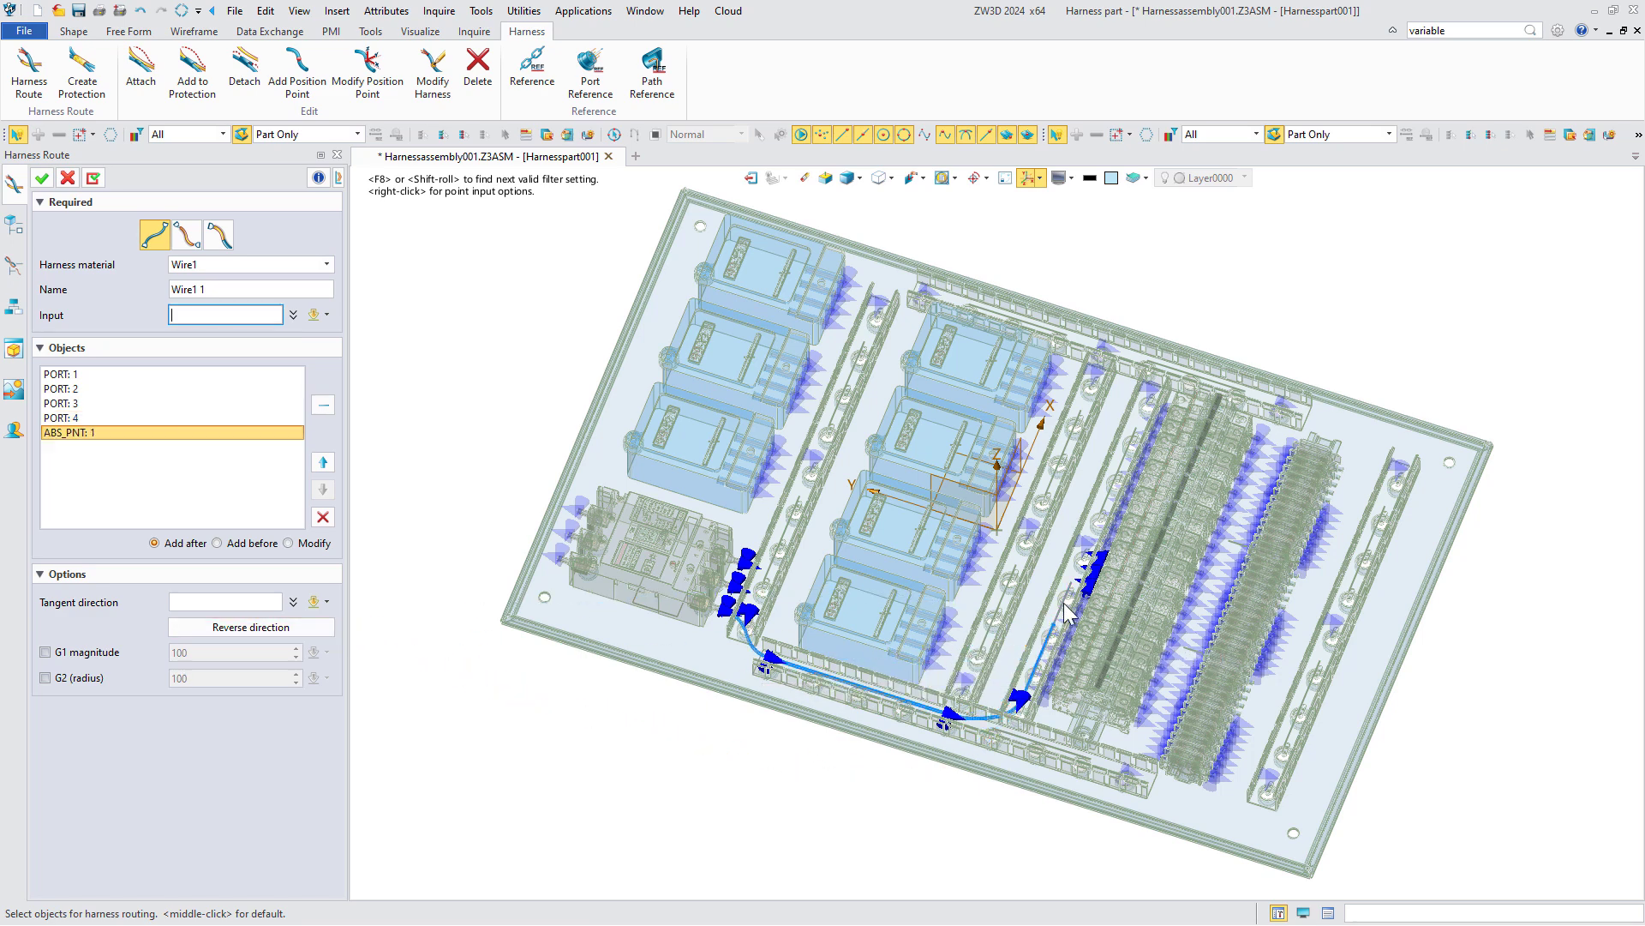
left_click(1091, 578)
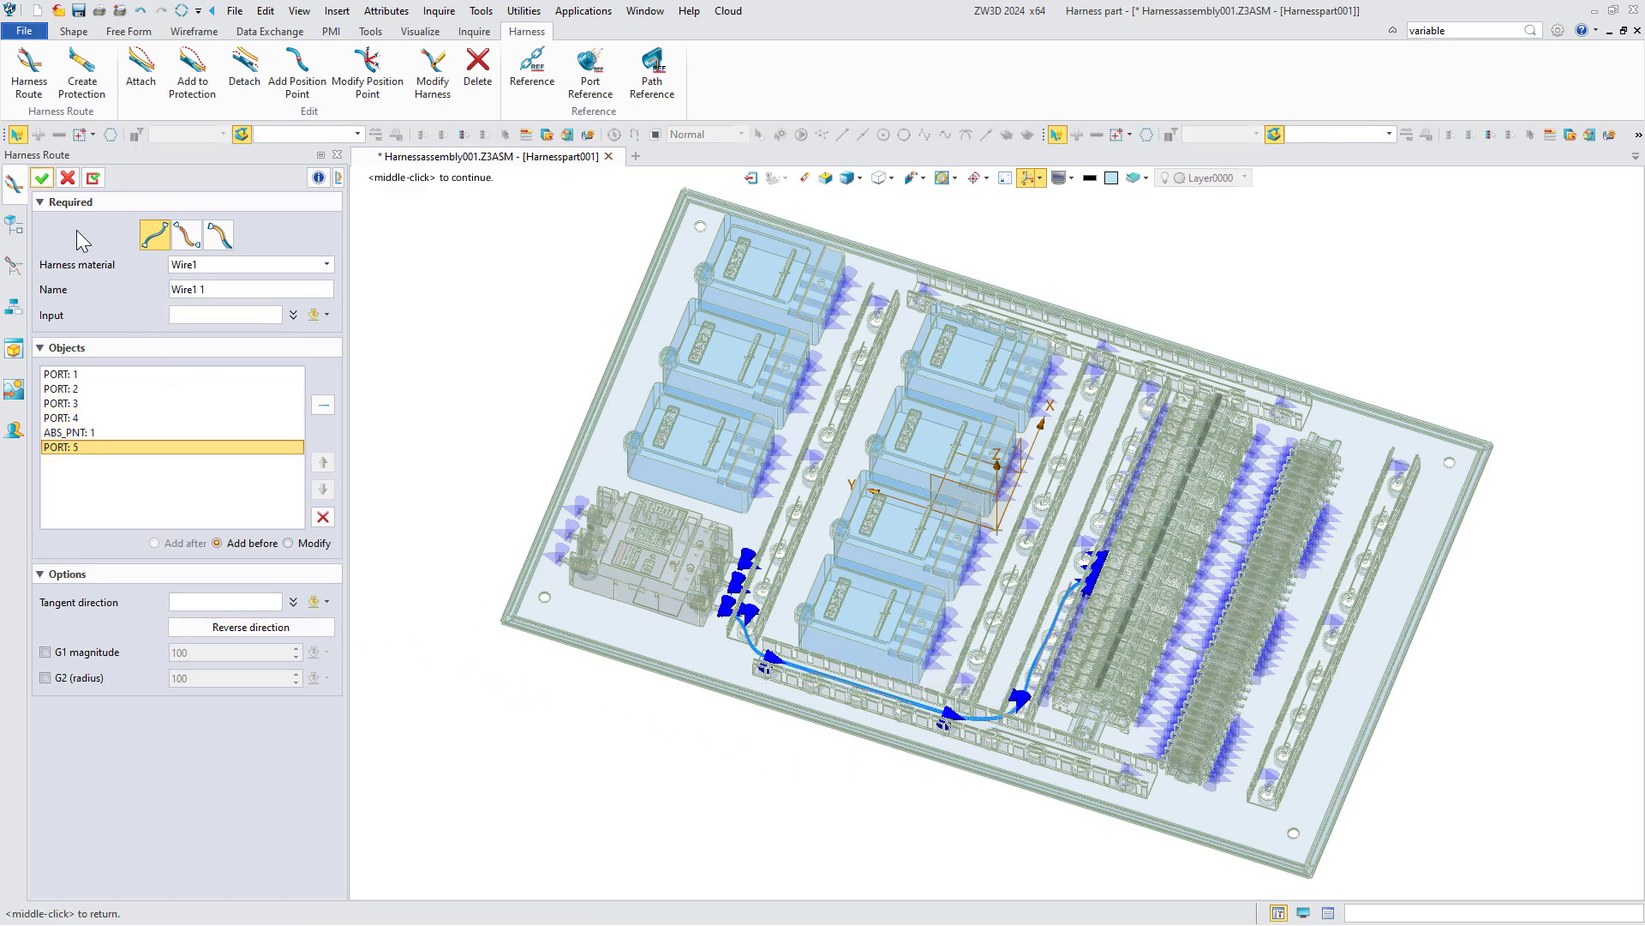
left_click(41, 177)
Step: Route a Wire2 harness from the Breaker's middle port through four duct ports and a point on the referenced line to the middle S203-D062P port
left_click(26, 73)
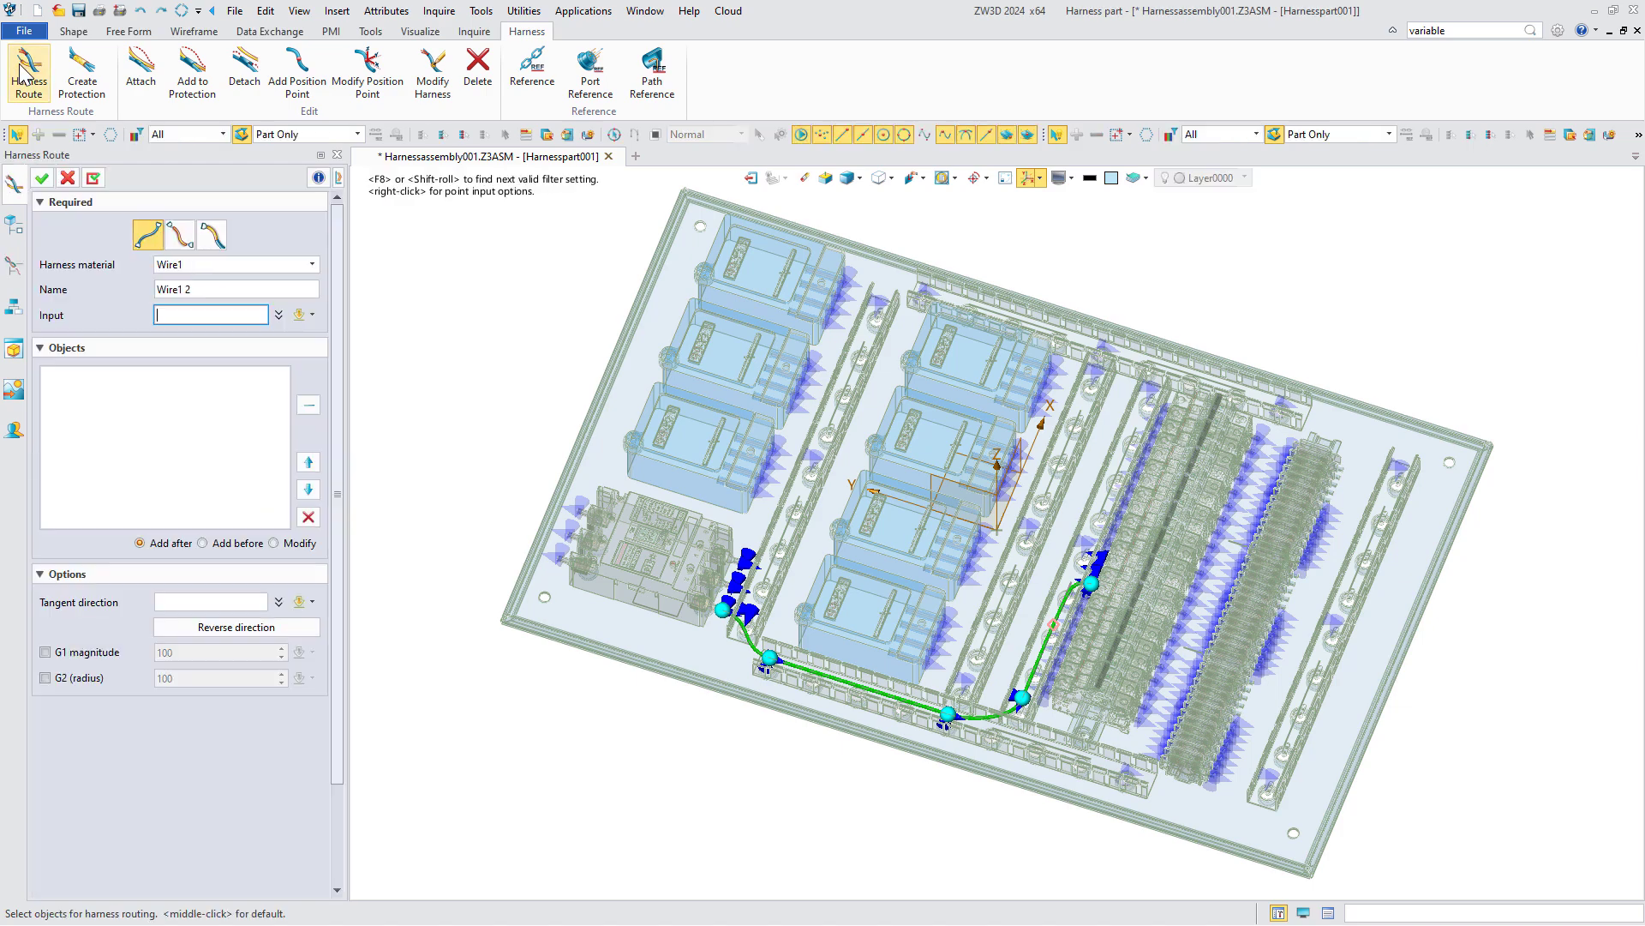
left_click(248, 264)
left_click(197, 300)
scroll(983, 681, "up", 3)
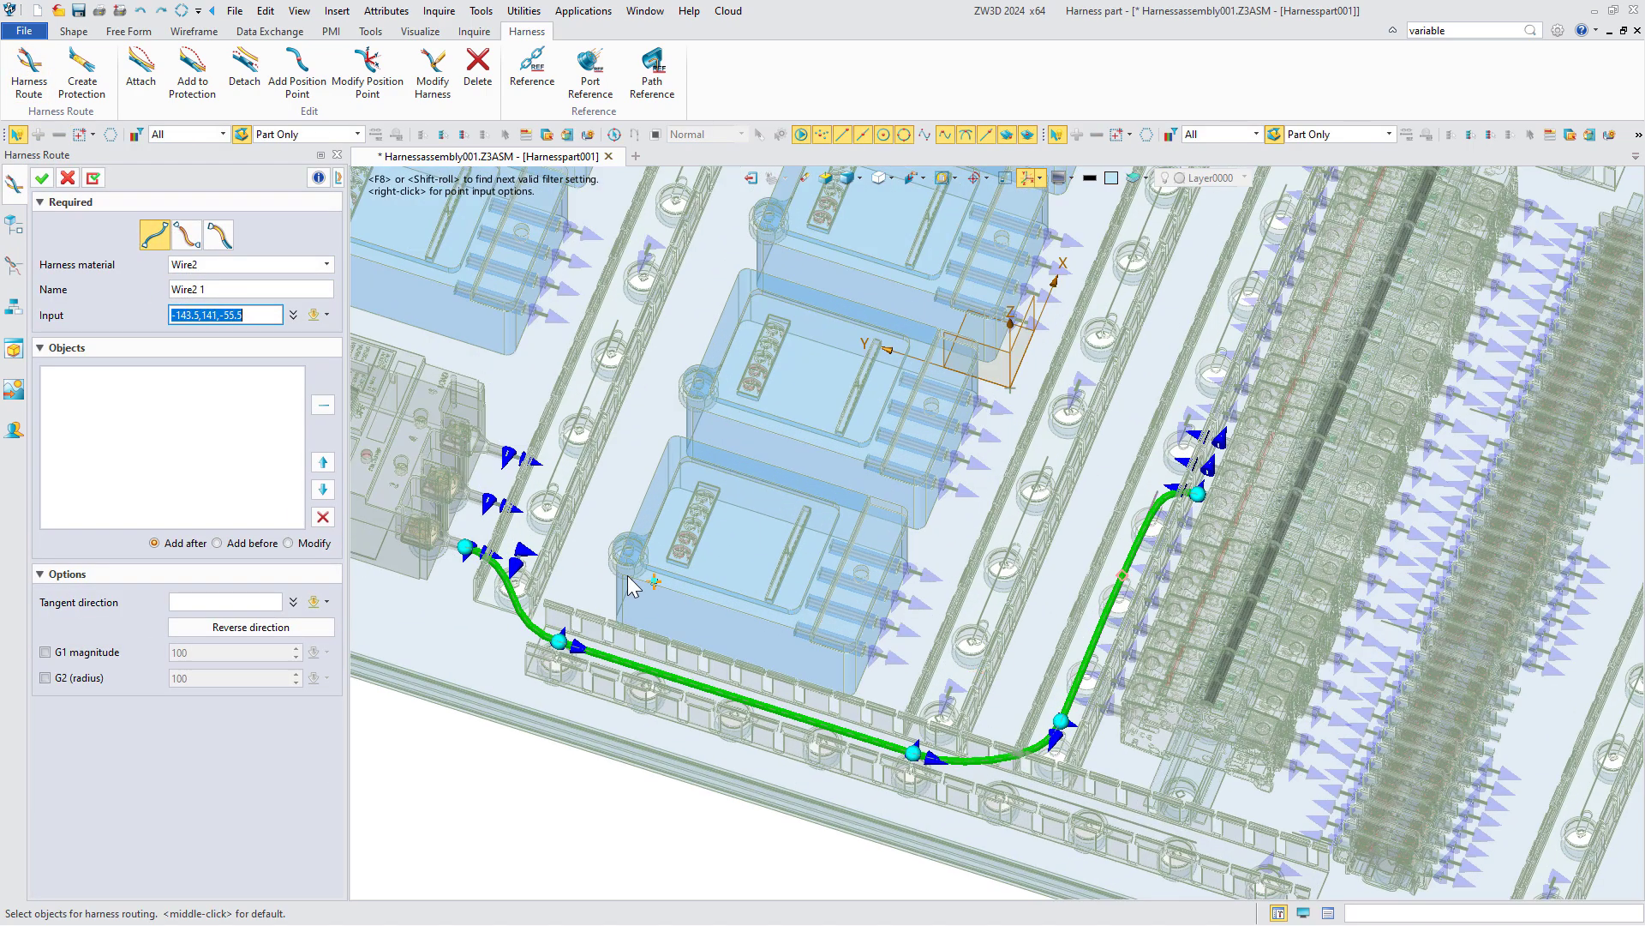
left_click(495, 506)
left_click(522, 555)
left_click(572, 644)
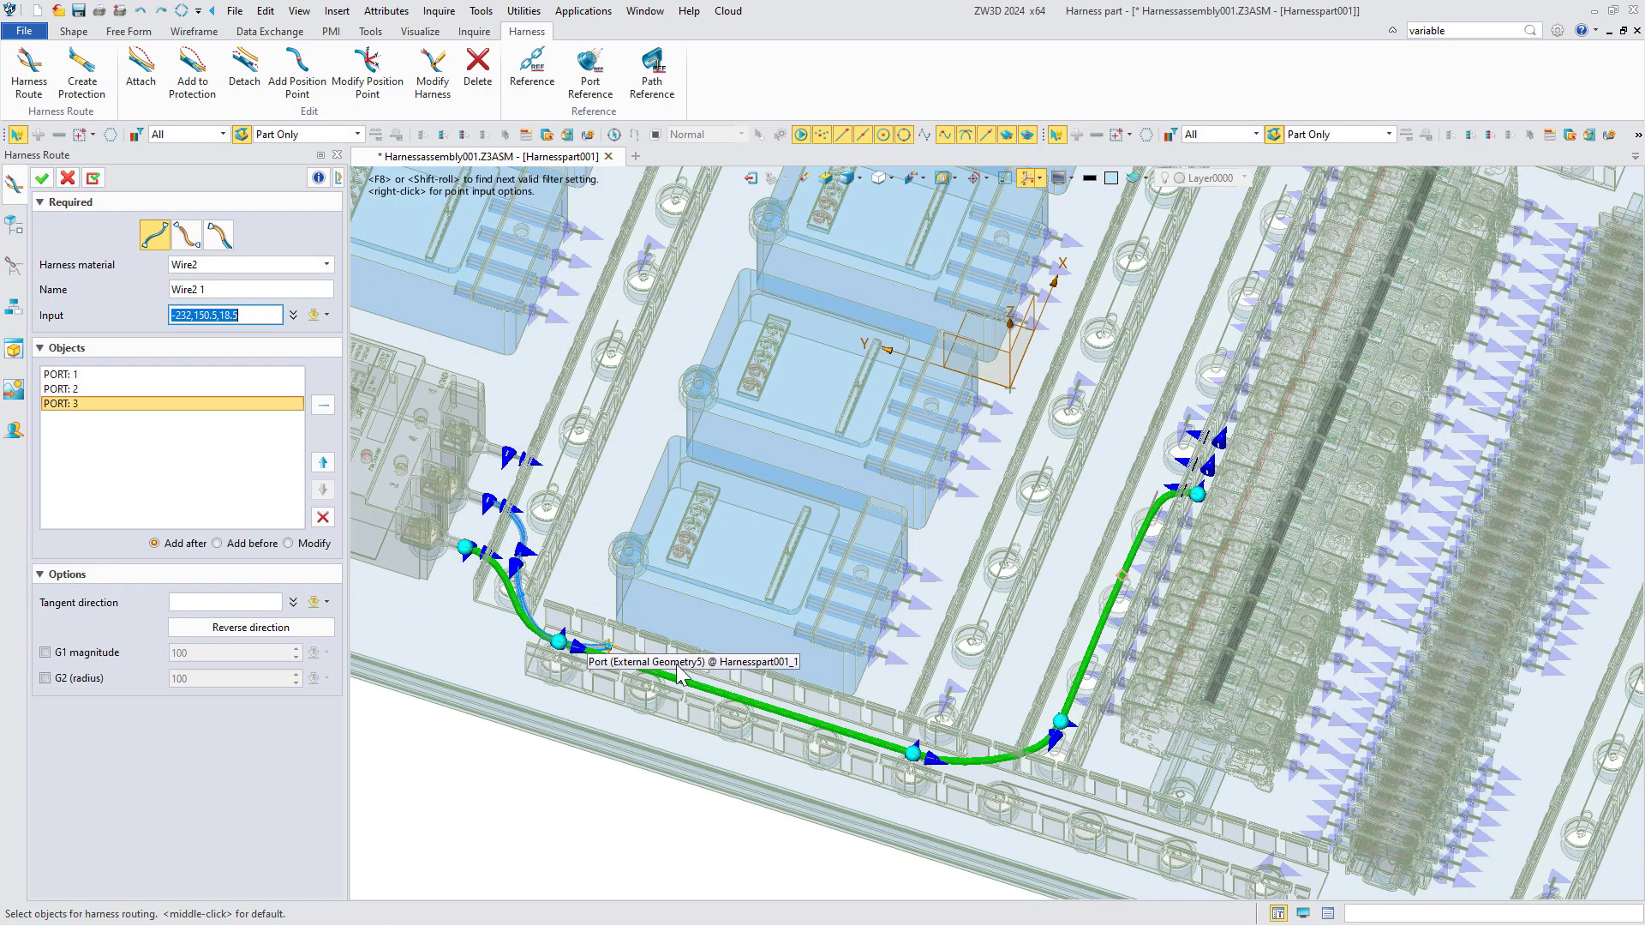
left_click(938, 768)
left_click(1060, 721)
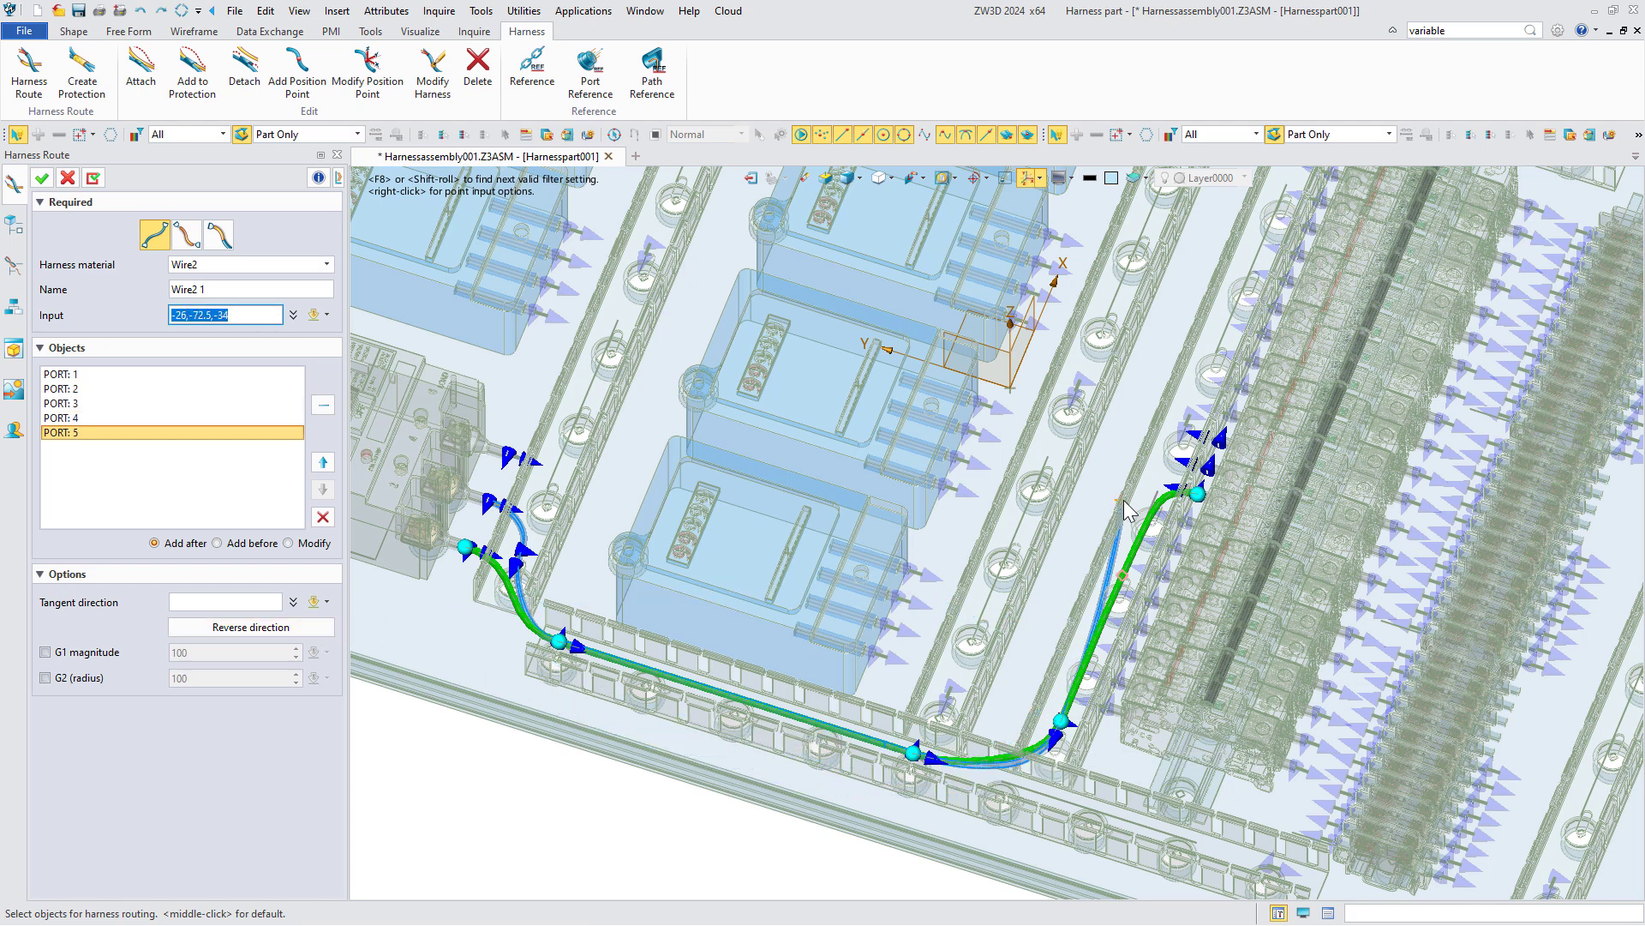
left_click(1159, 491)
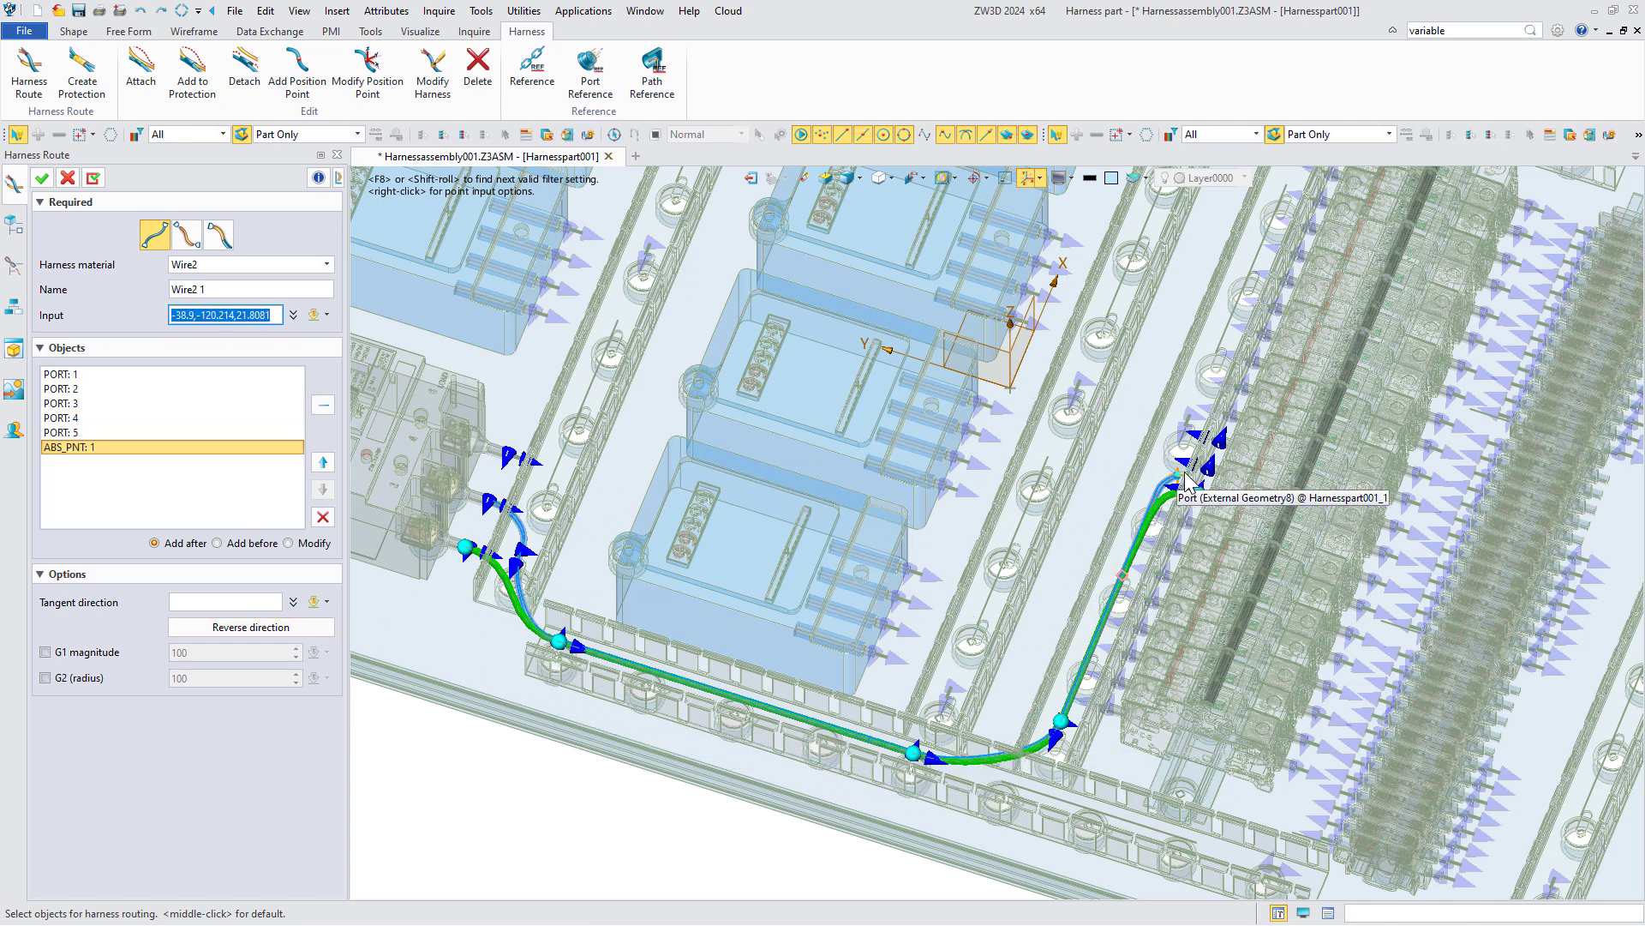
left_click(1184, 471)
left_click(42, 178)
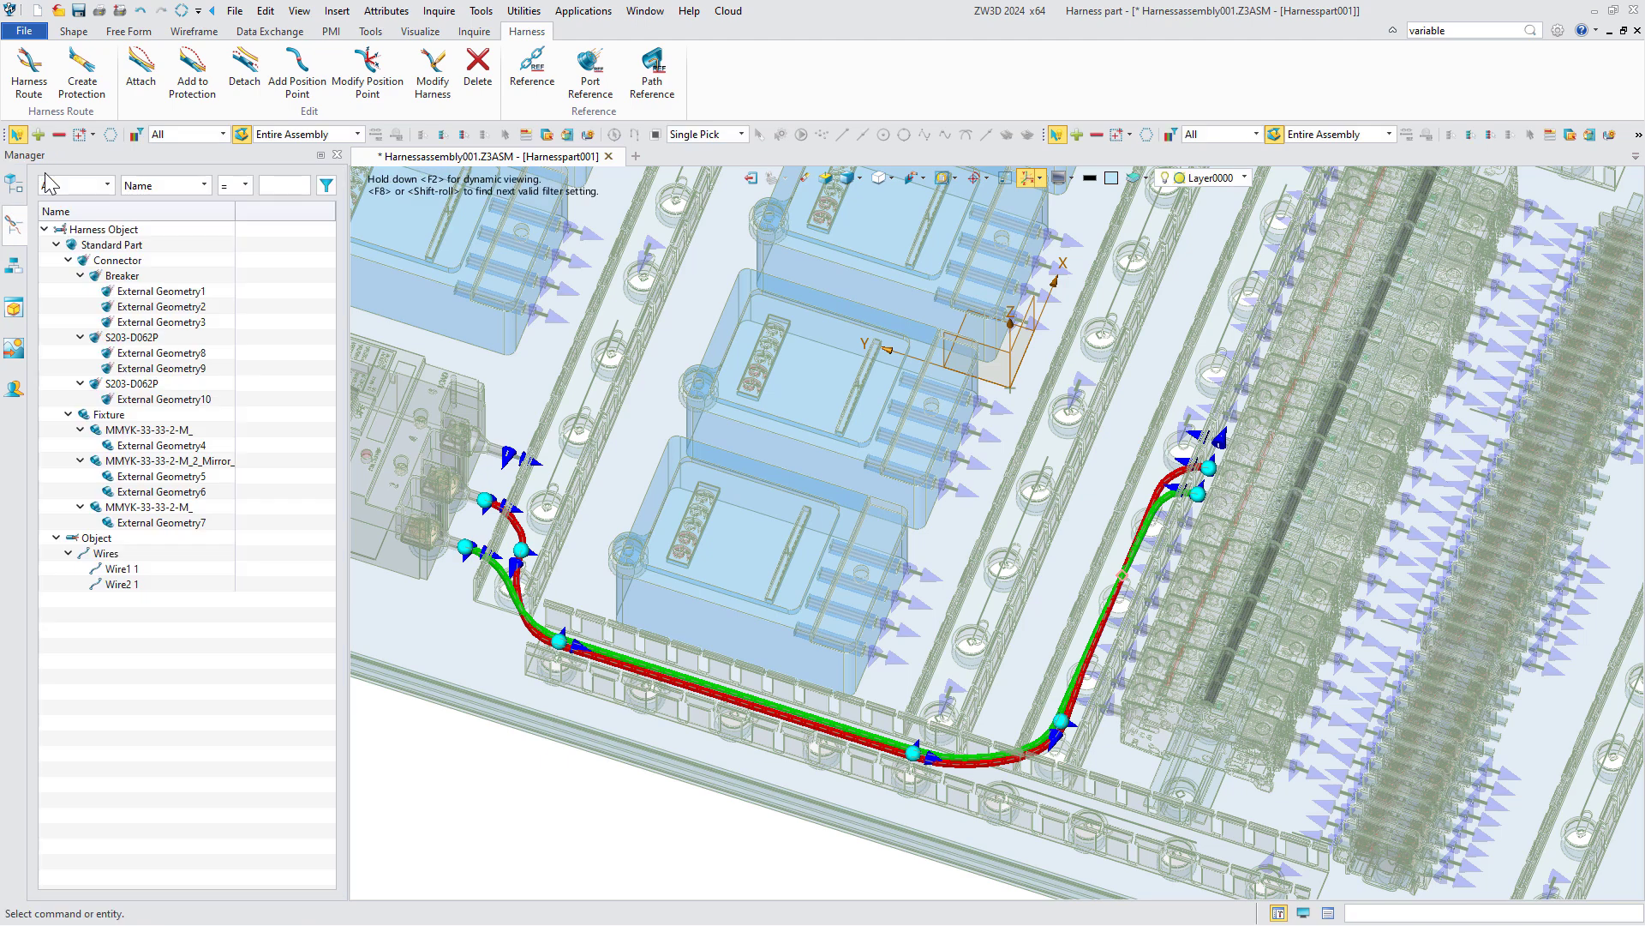
Step: Route a Wire3 harness from the Breaker's upper port through two duct ports and a point on the referenced line to the farthest S203-D062P port
left_click(29, 68)
left_click(327, 264)
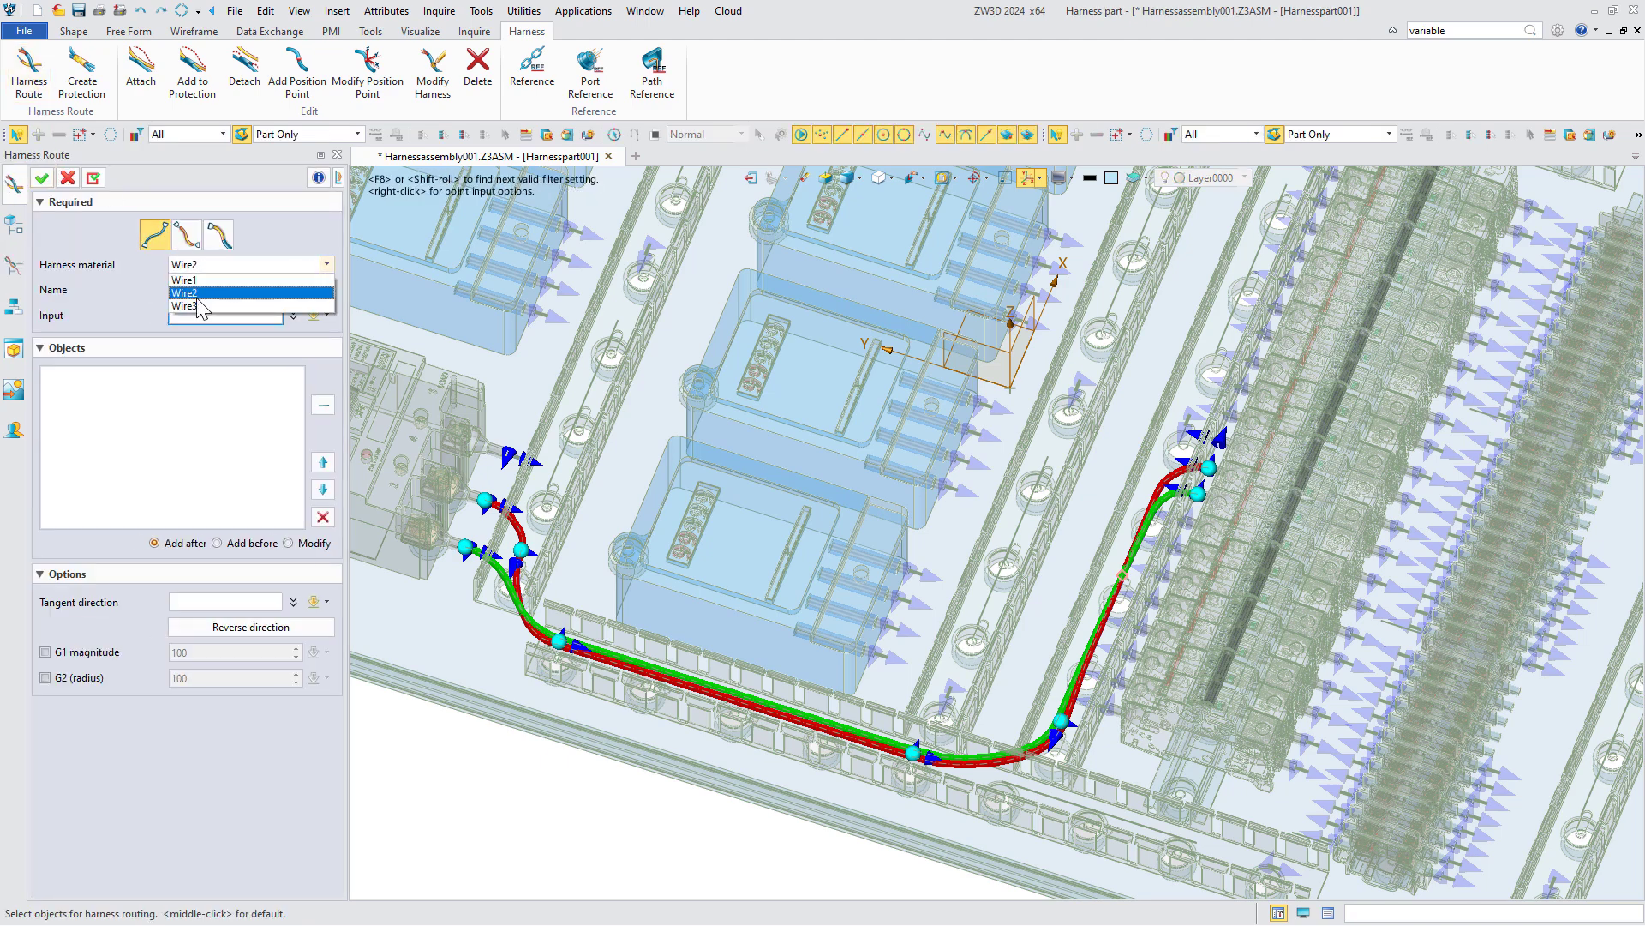
left_click(193, 306)
left_click(517, 456)
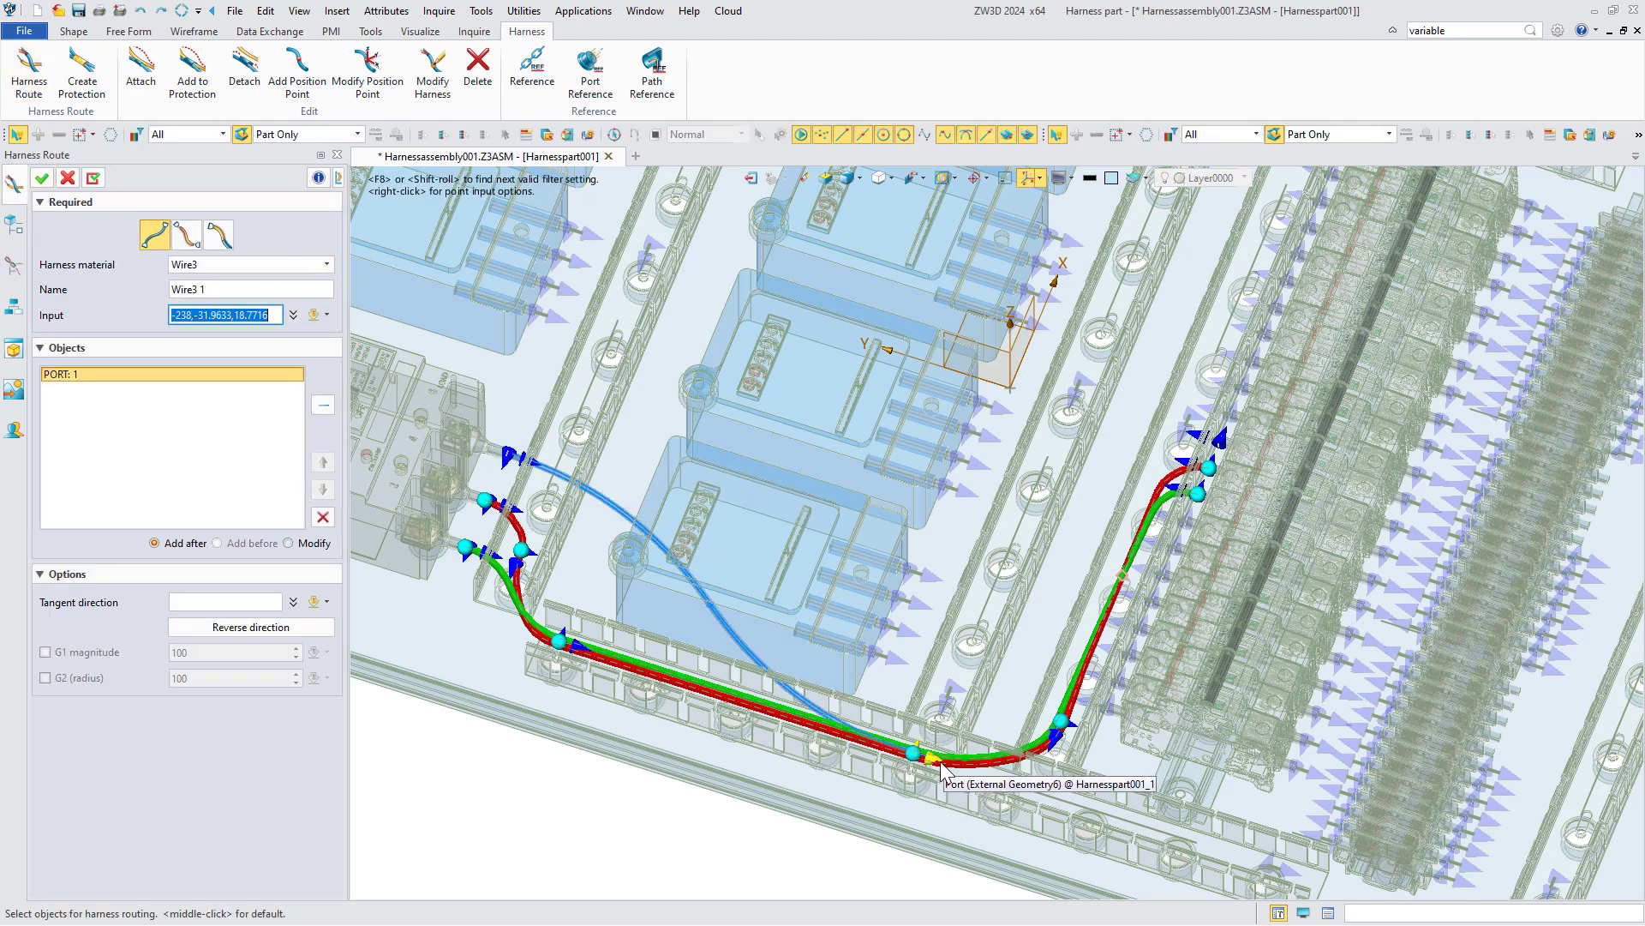
left_click(941, 770)
left_click(1022, 742)
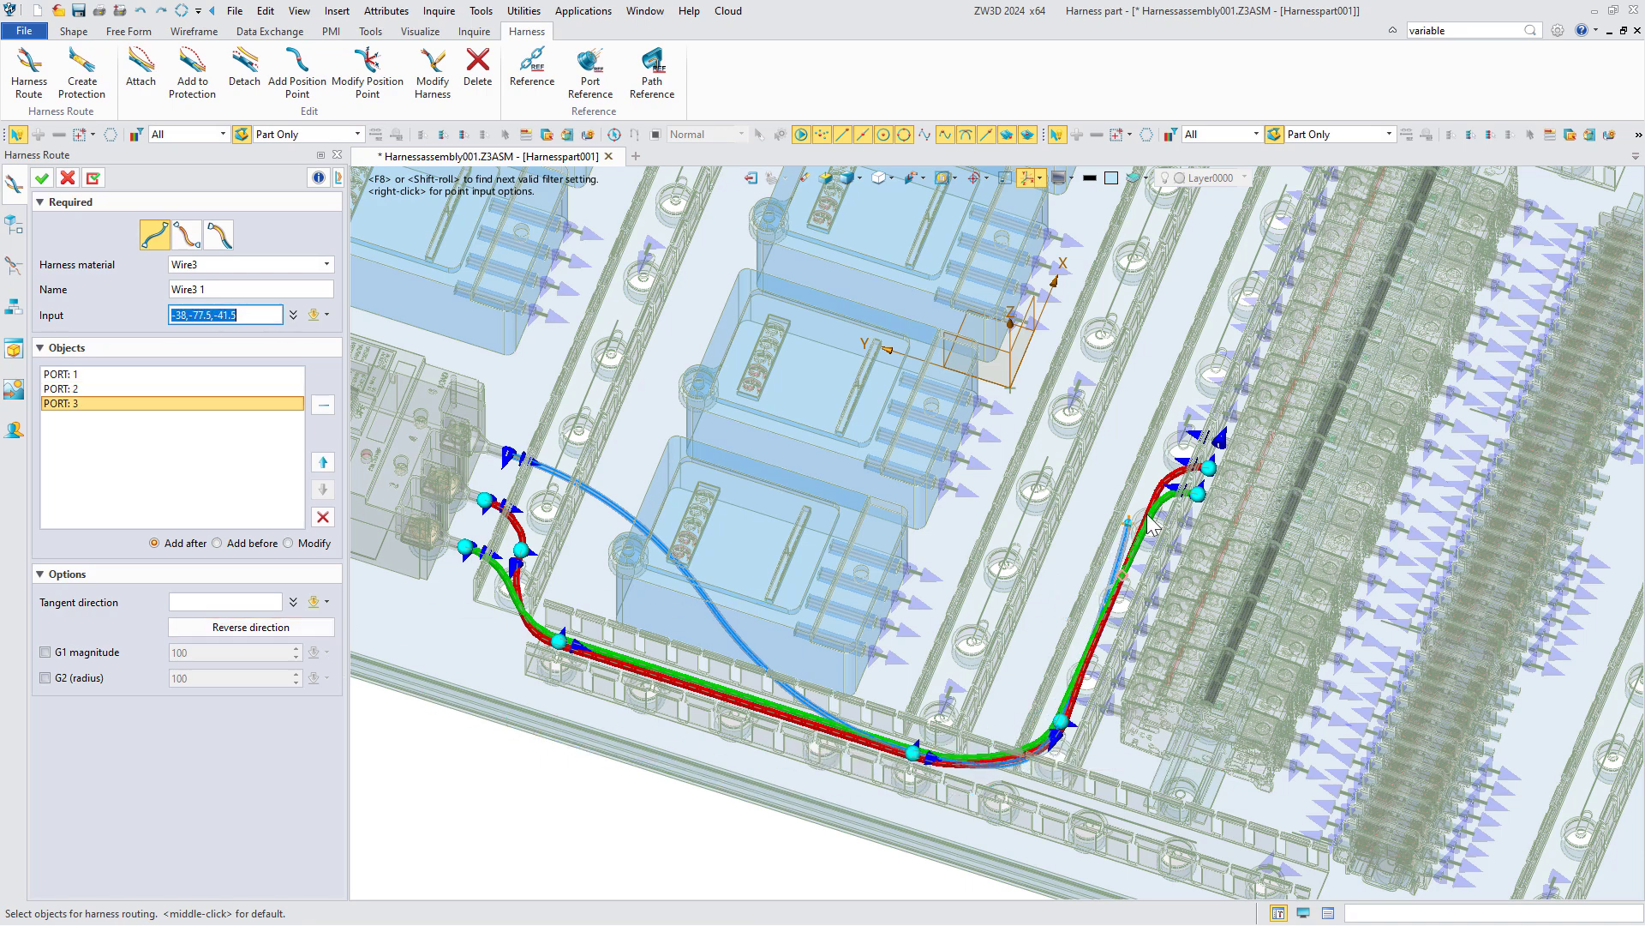
left_click(1185, 478)
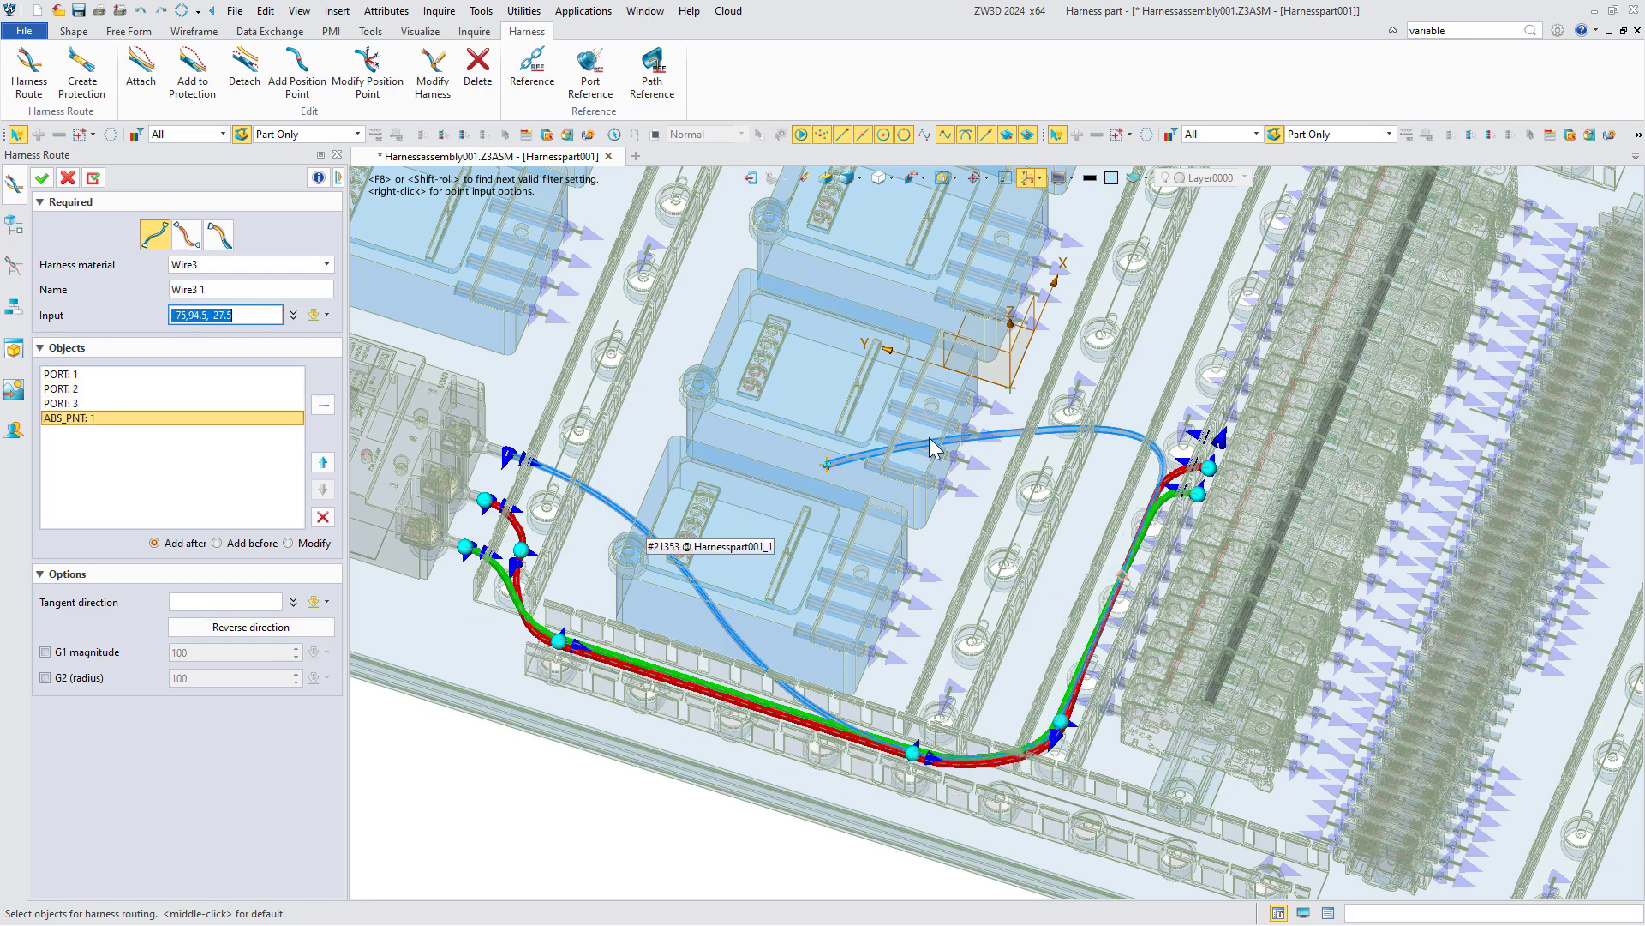
left_click(1210, 447)
left_click(41, 177)
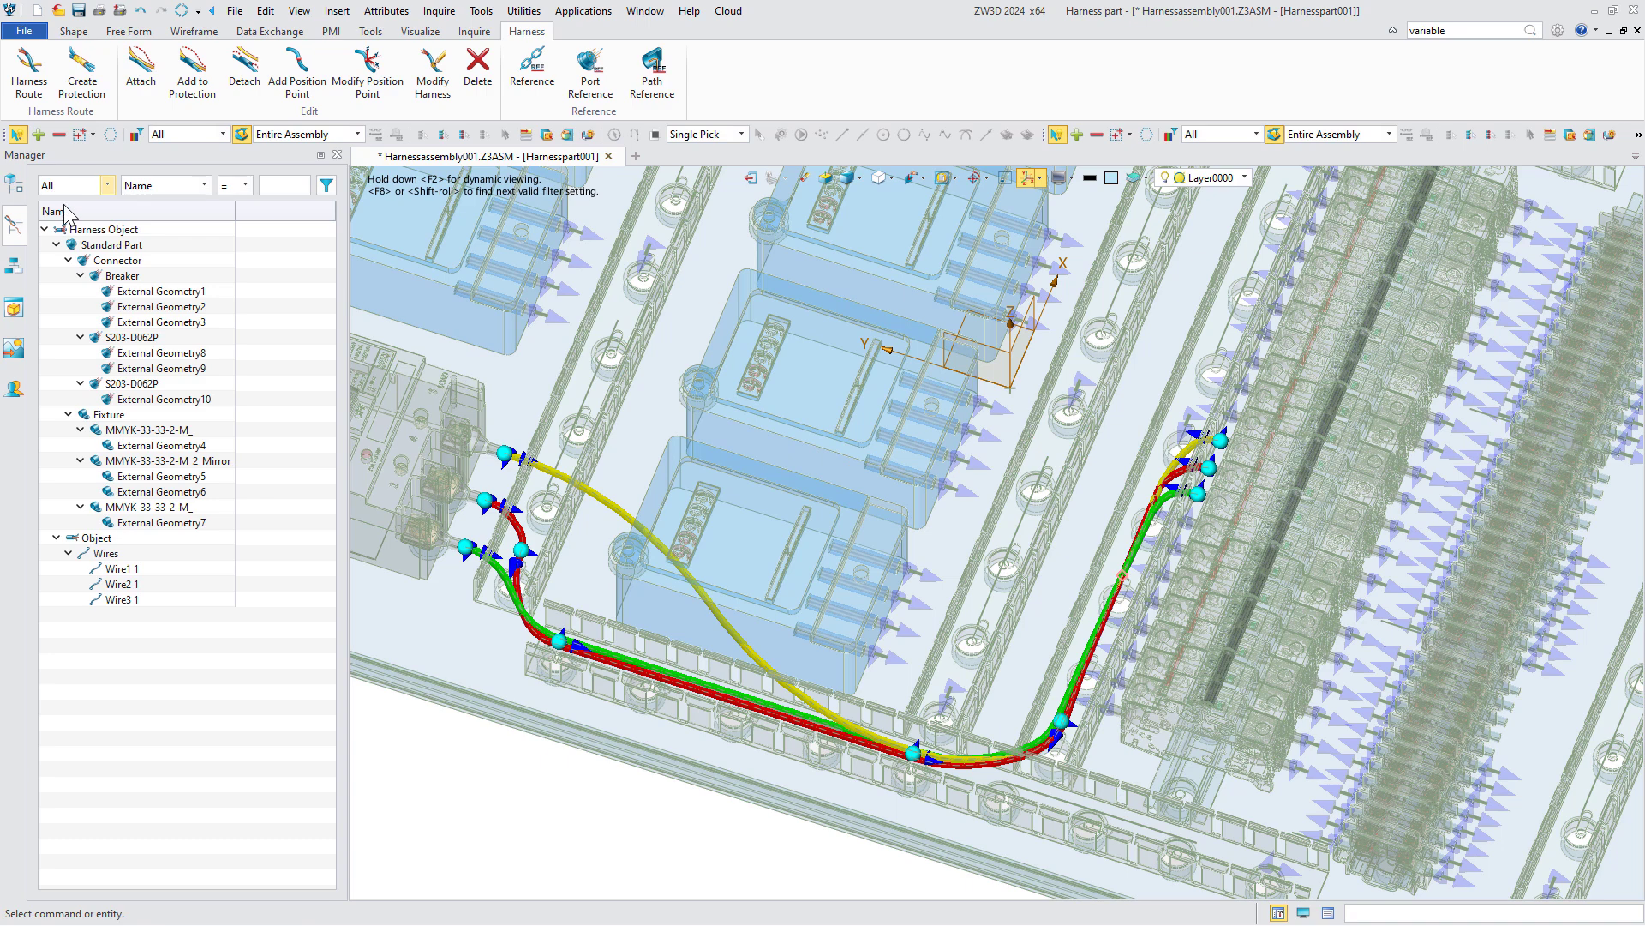
Step: Attach the yellow wire's long free segment to the wire segment running along the lower duct
left_click(141, 69)
left_click(549, 477)
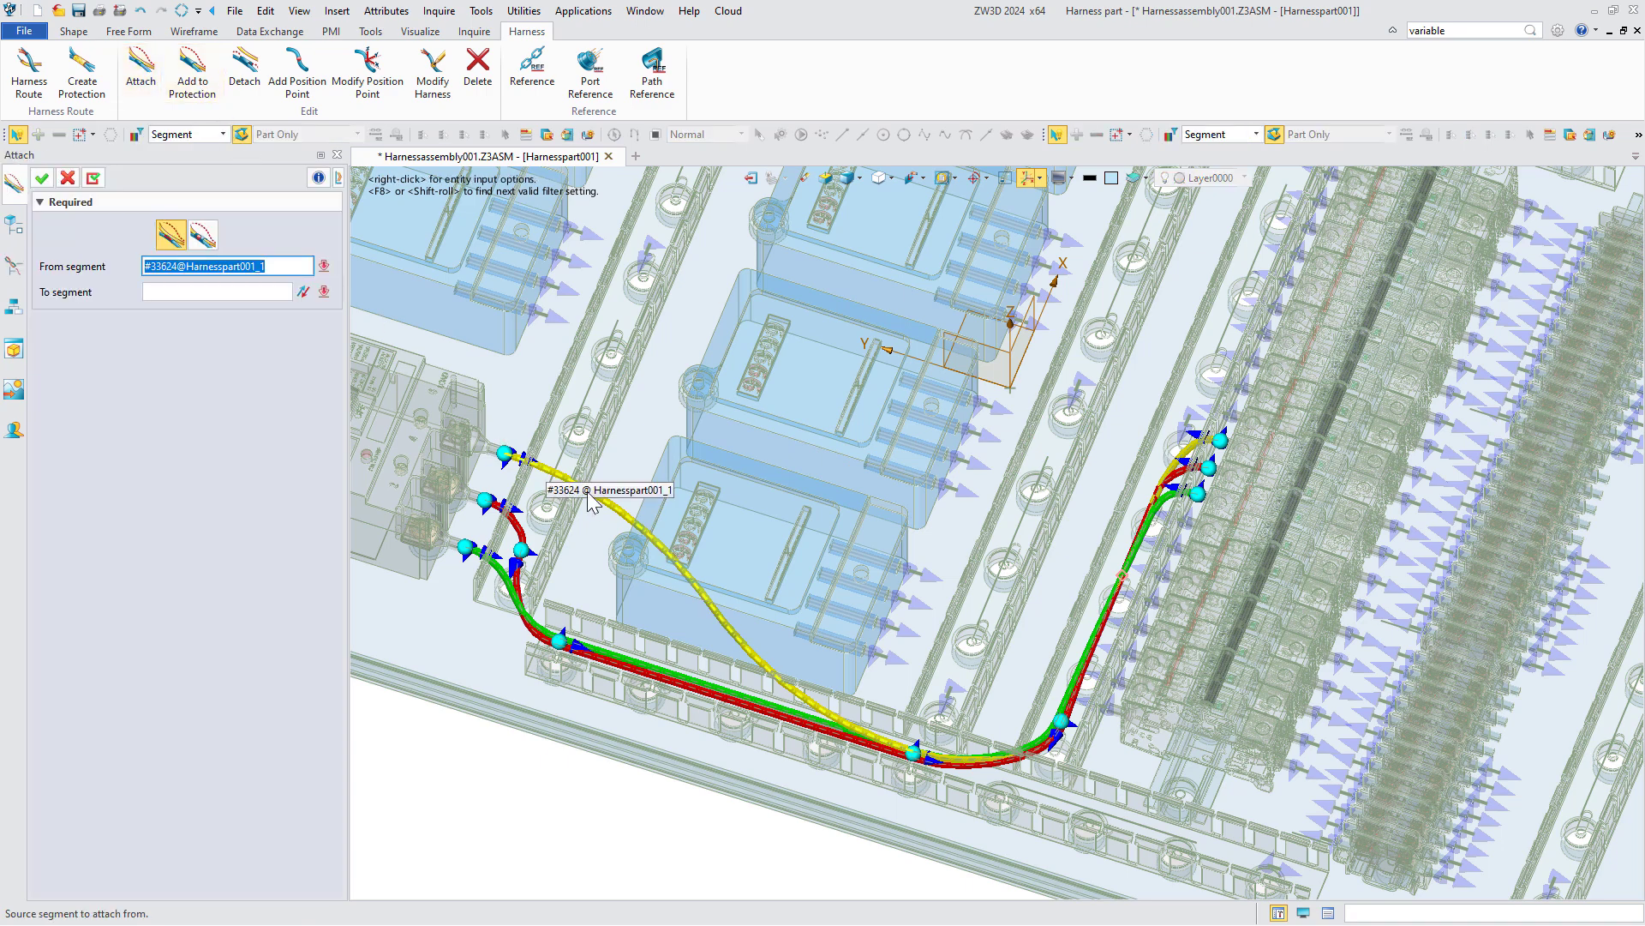
left_click(617, 651)
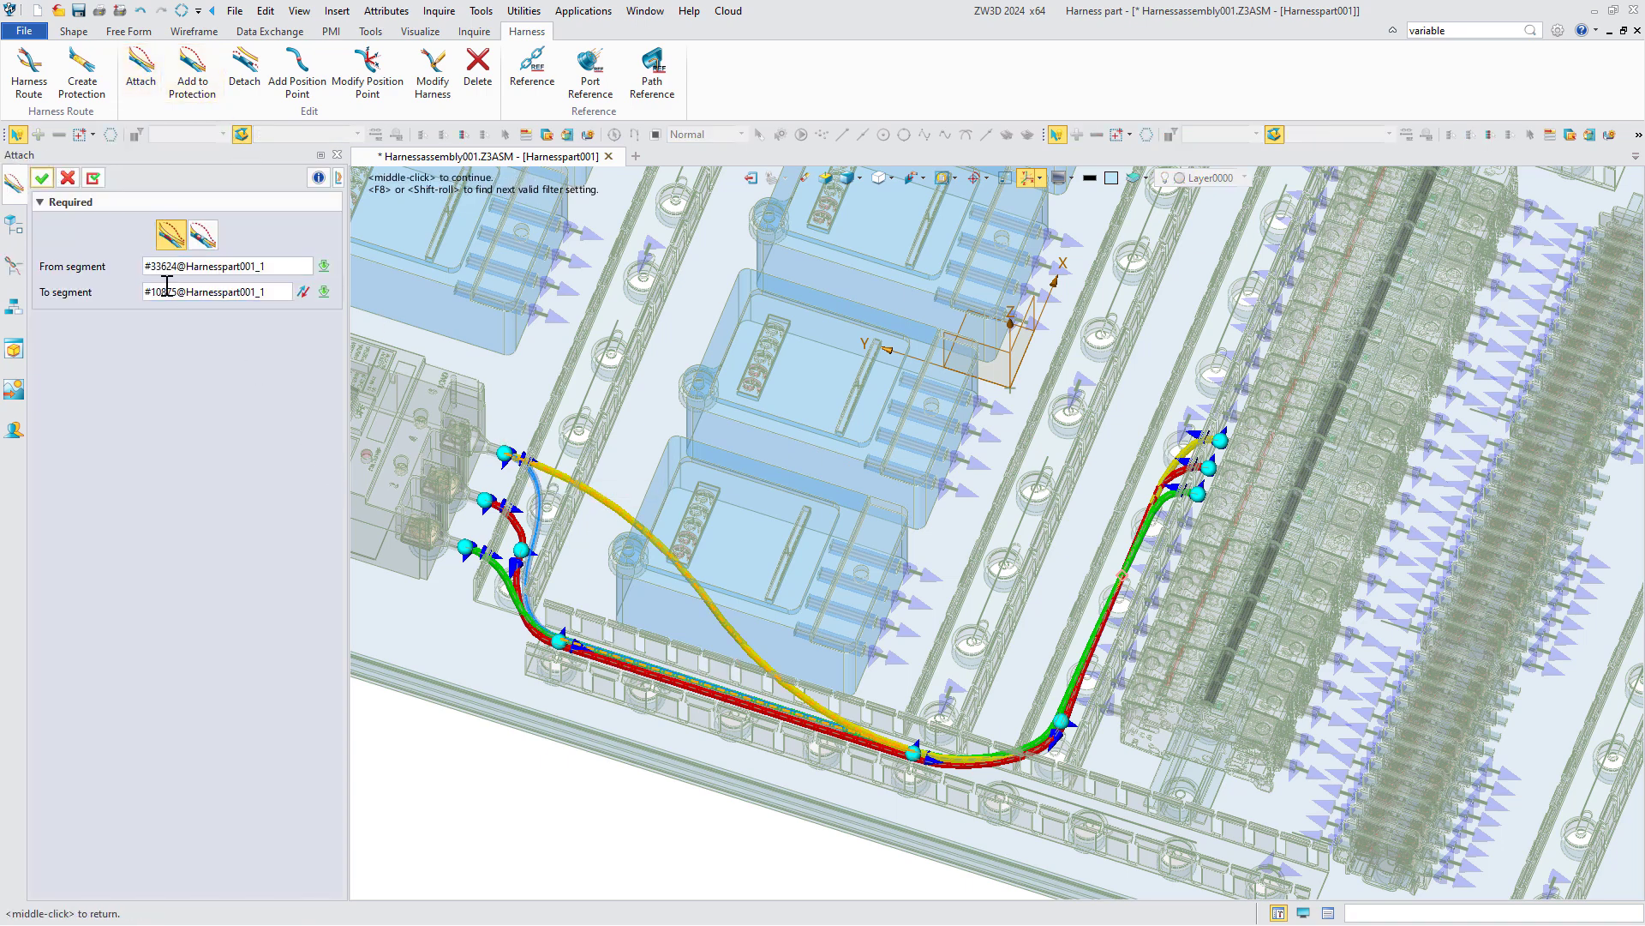
left_click(42, 178)
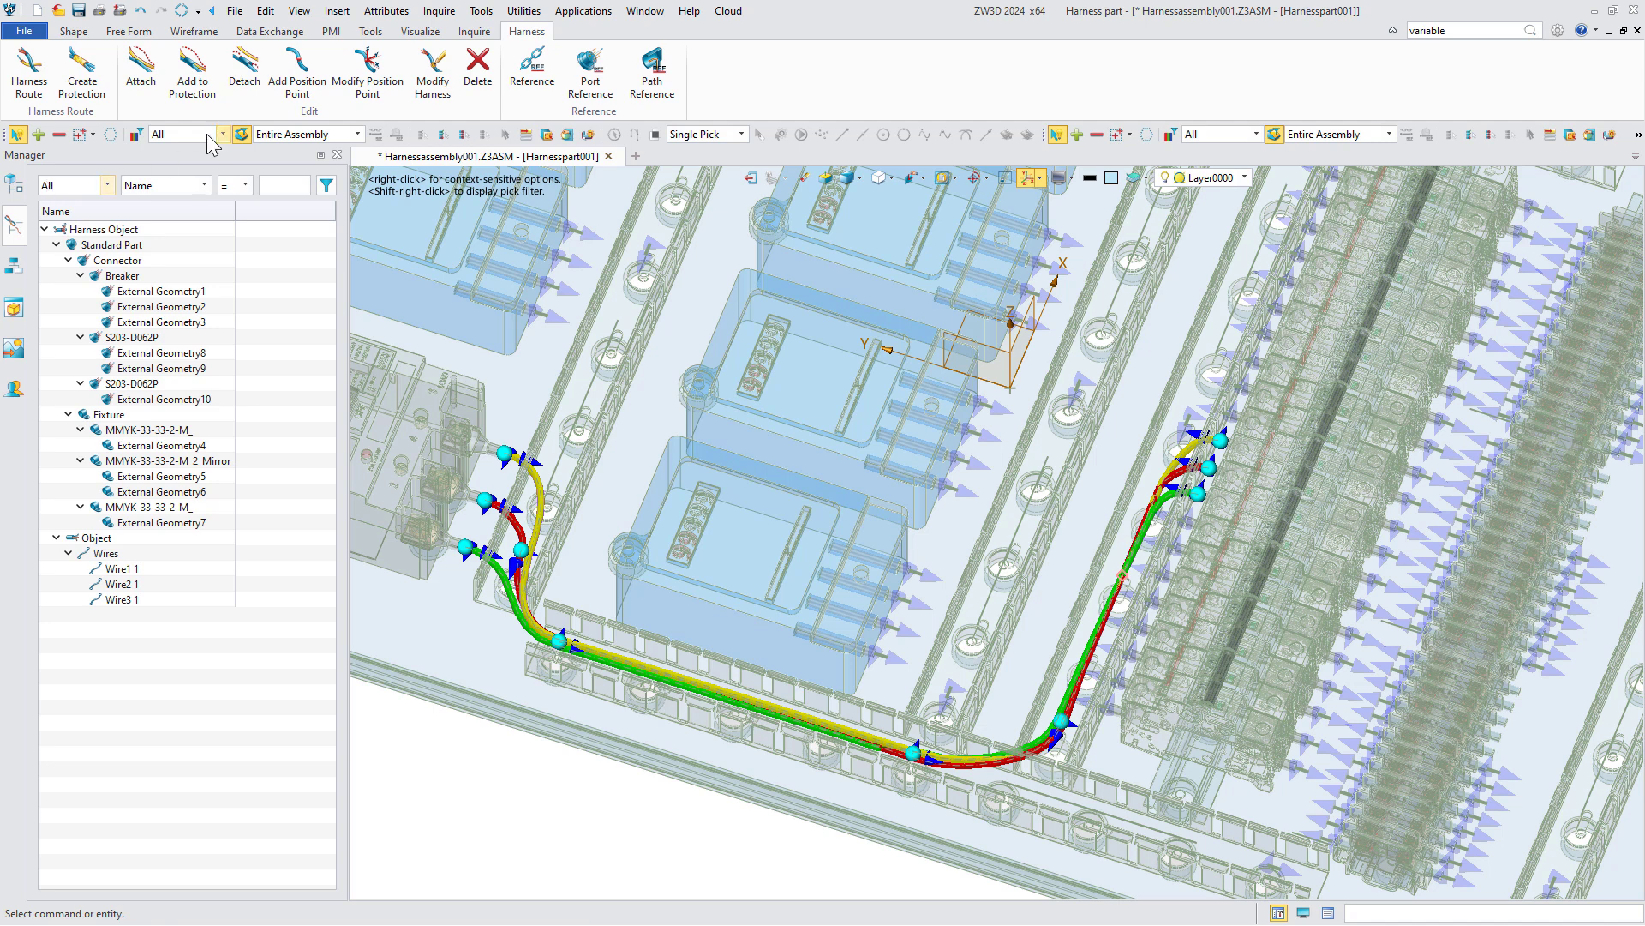
Step: Add a position point on the yellow wire's bend near the Breaker and move it about 11.5 mm along its Z handle towards the other wires
left_click(297, 73)
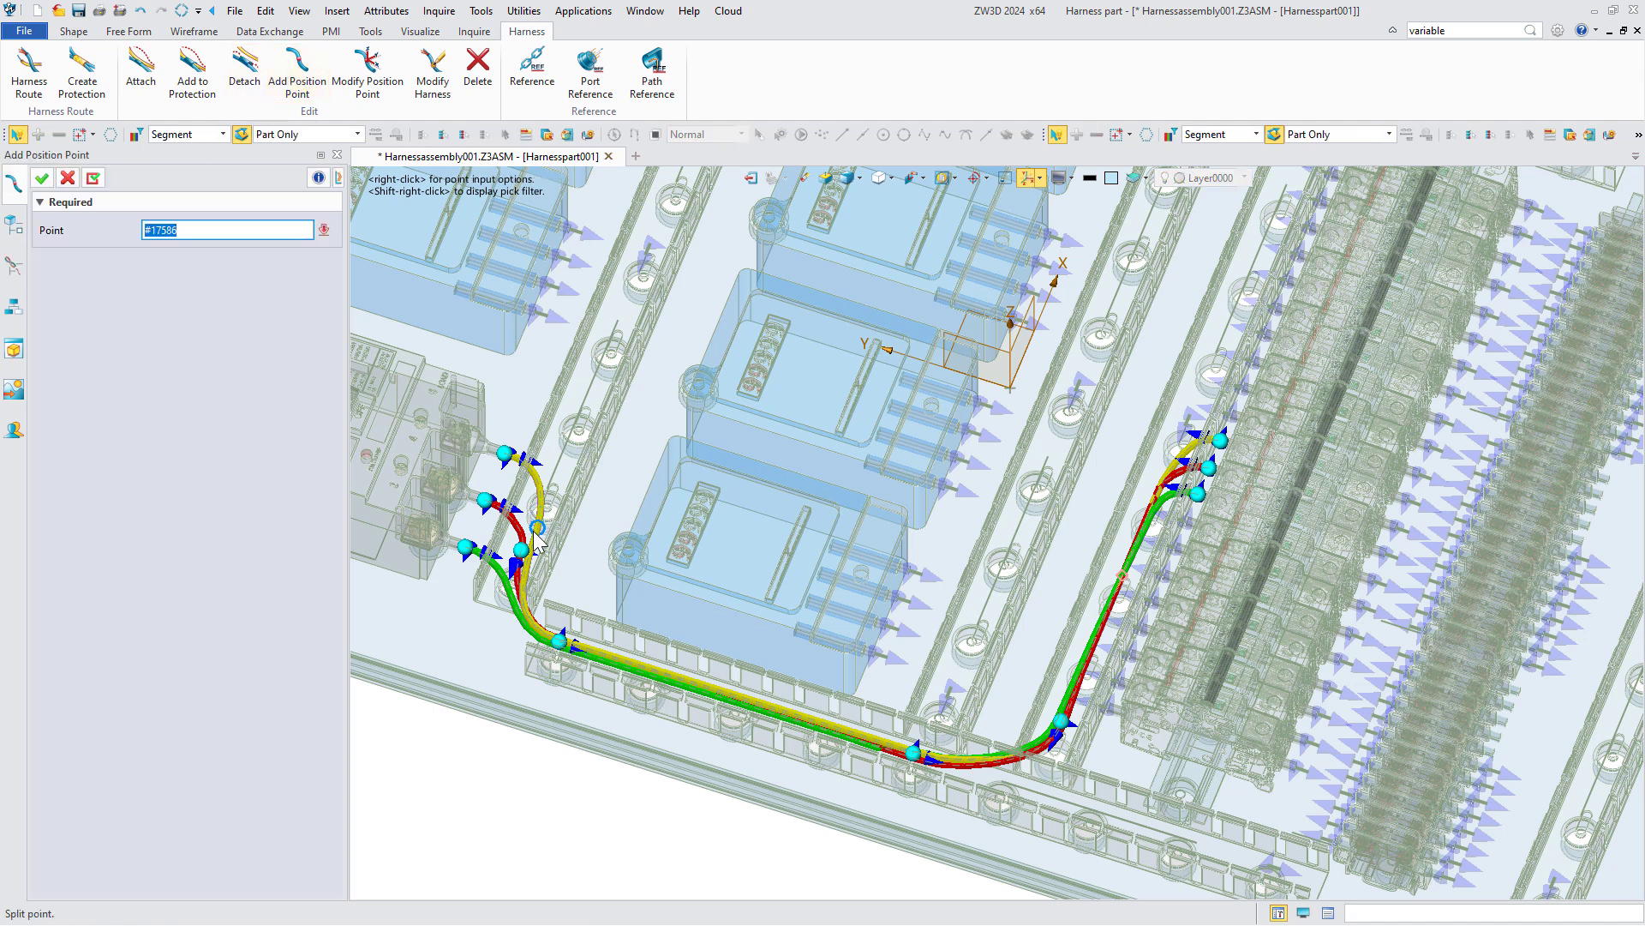
left_click(529, 567)
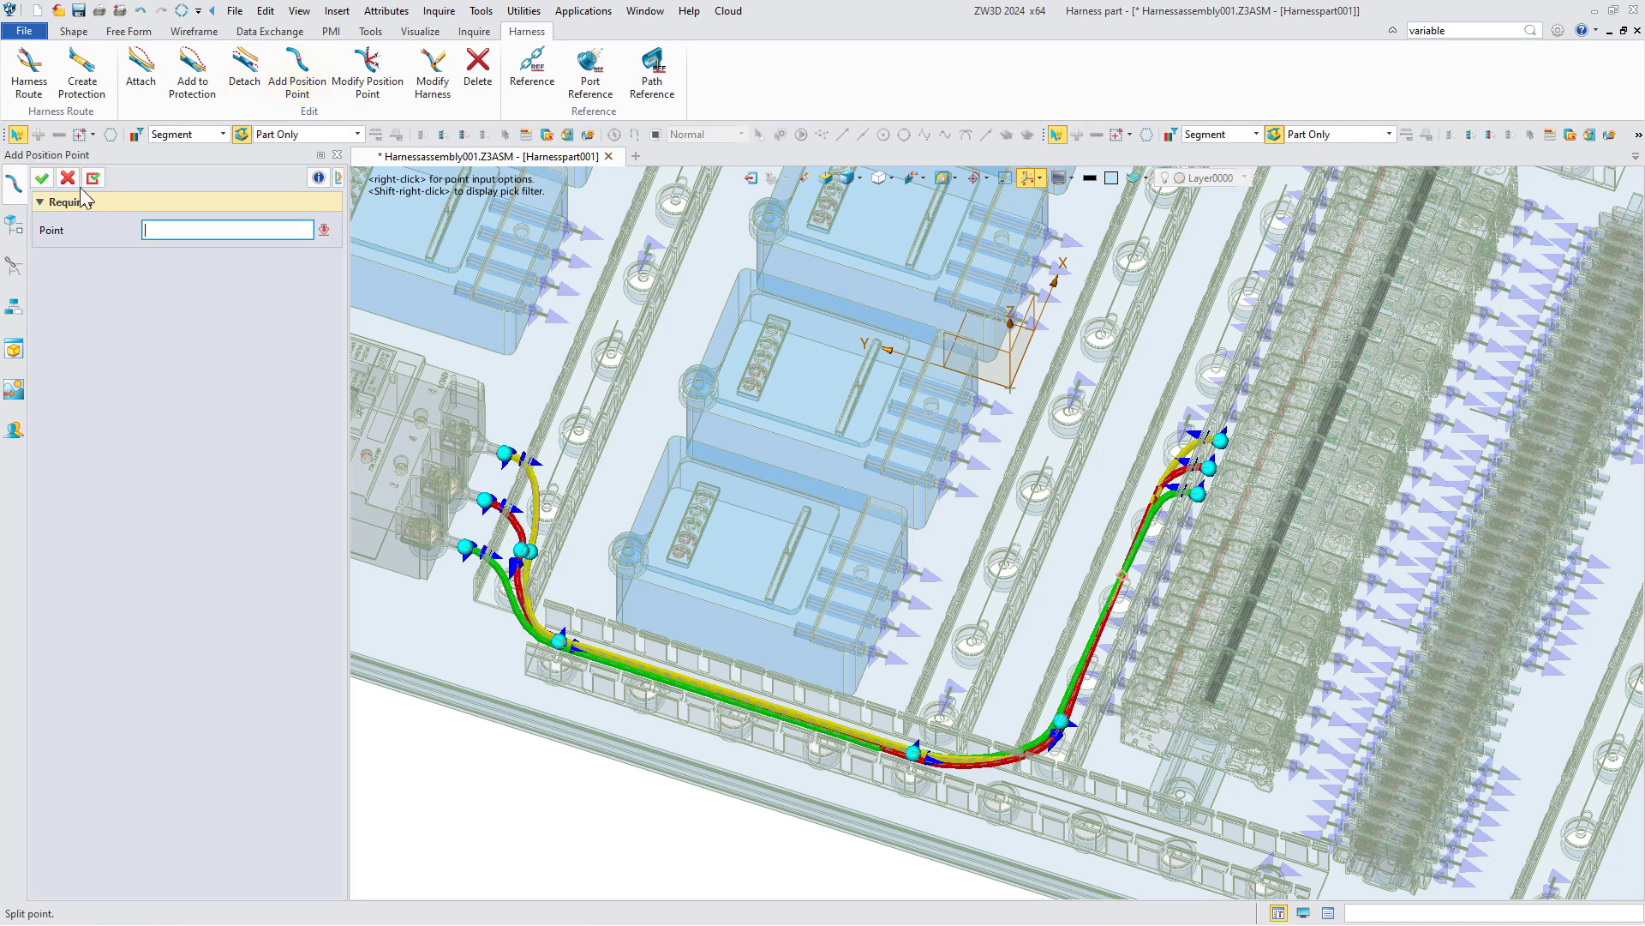
left_click(42, 177)
left_click(367, 72)
left_click(549, 561)
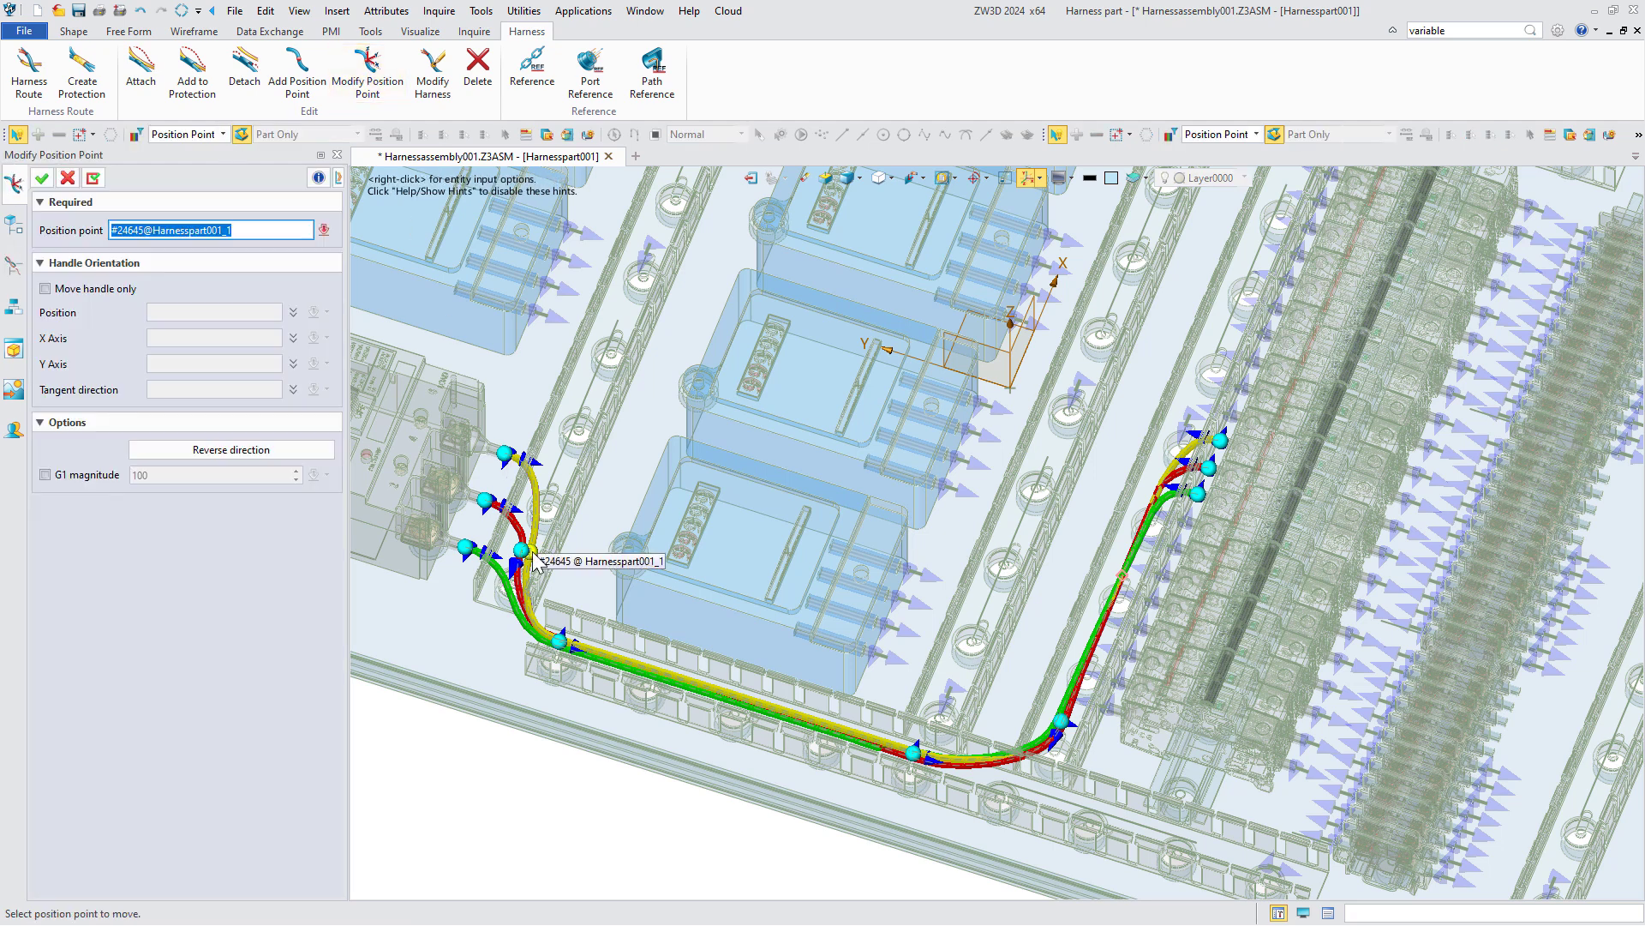
left_click_drag(552, 565, 535, 580)
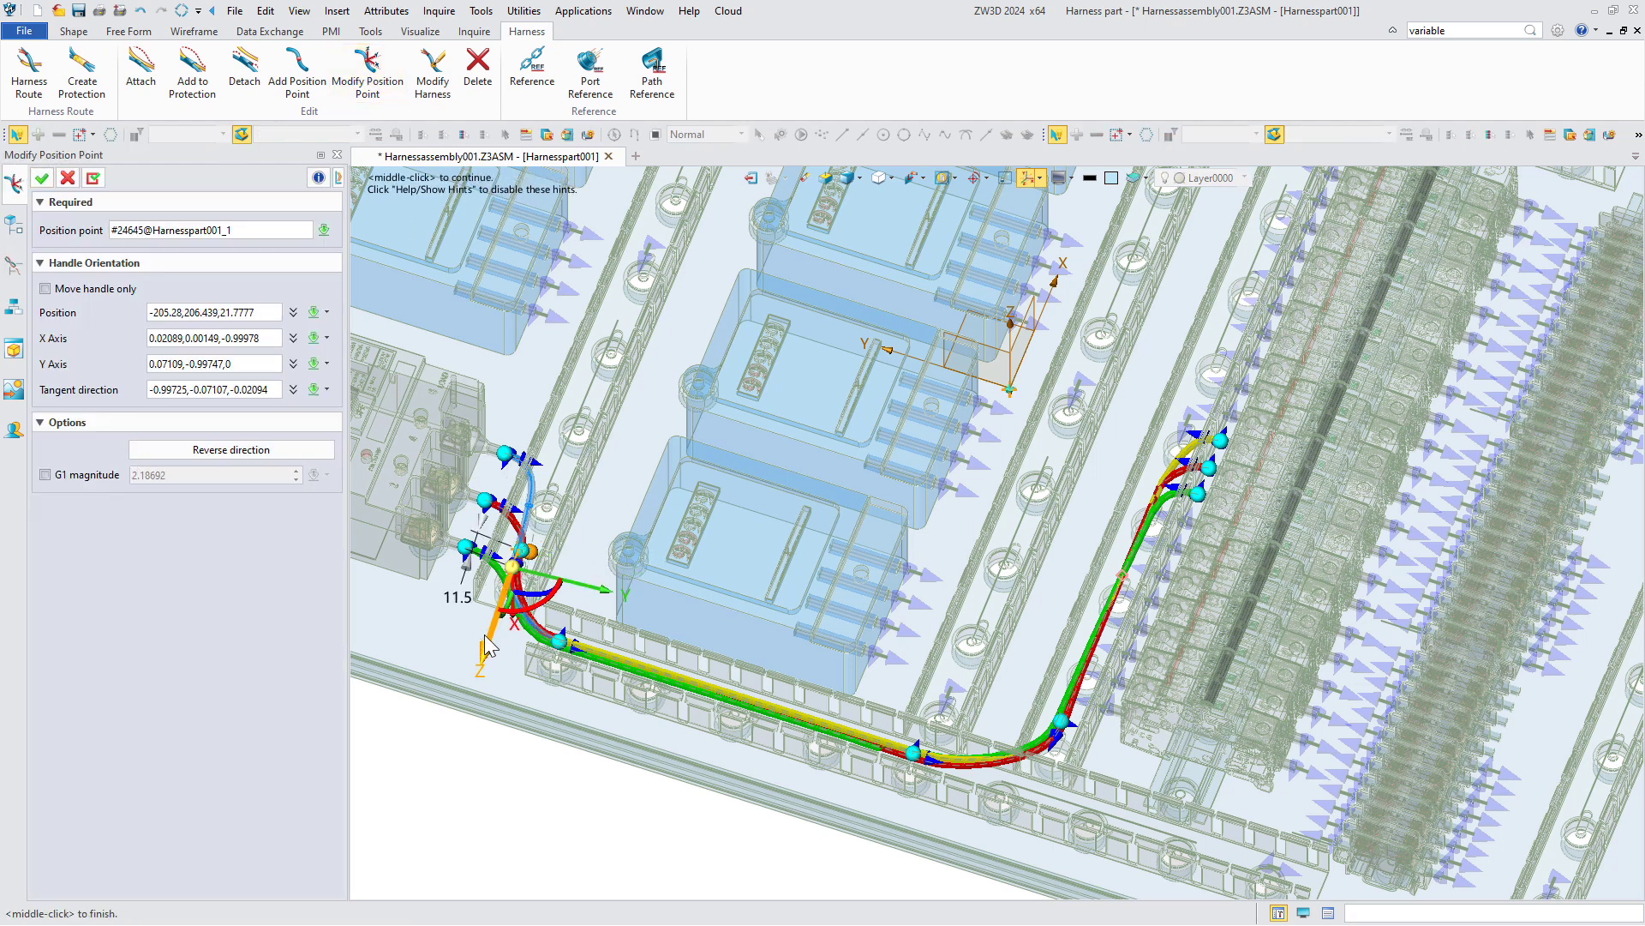
left_click(41, 177)
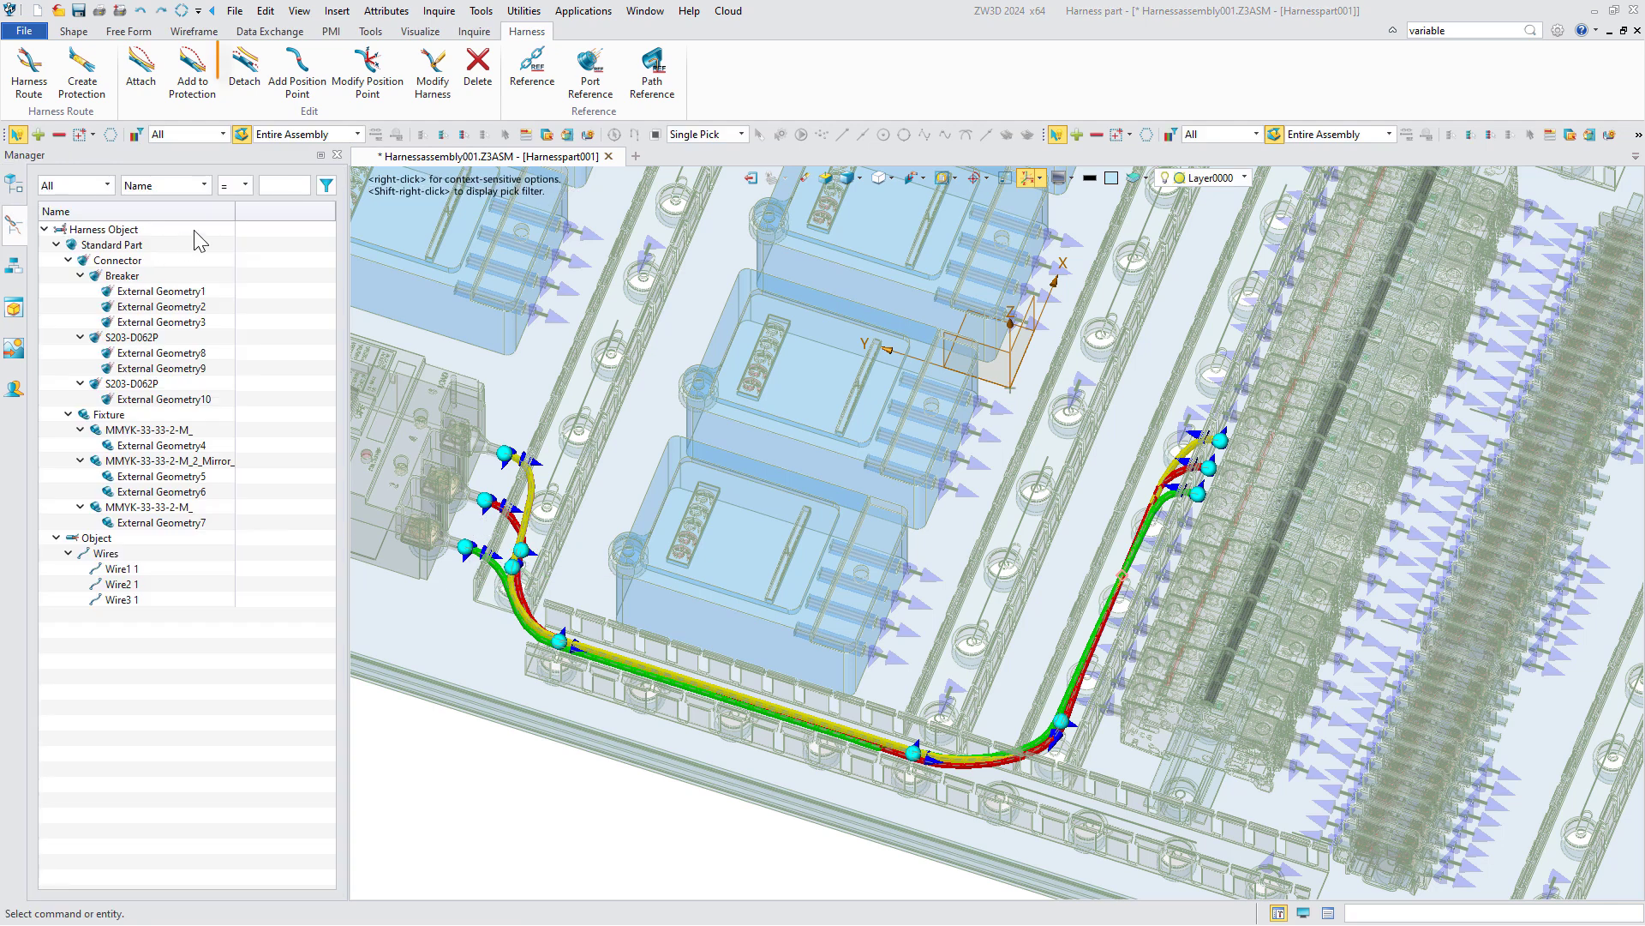
Step: Create an Insulating Sleeve1 protection over the wire bundle segment along the lower duct, with zero start and end offsets
left_click(250, 96)
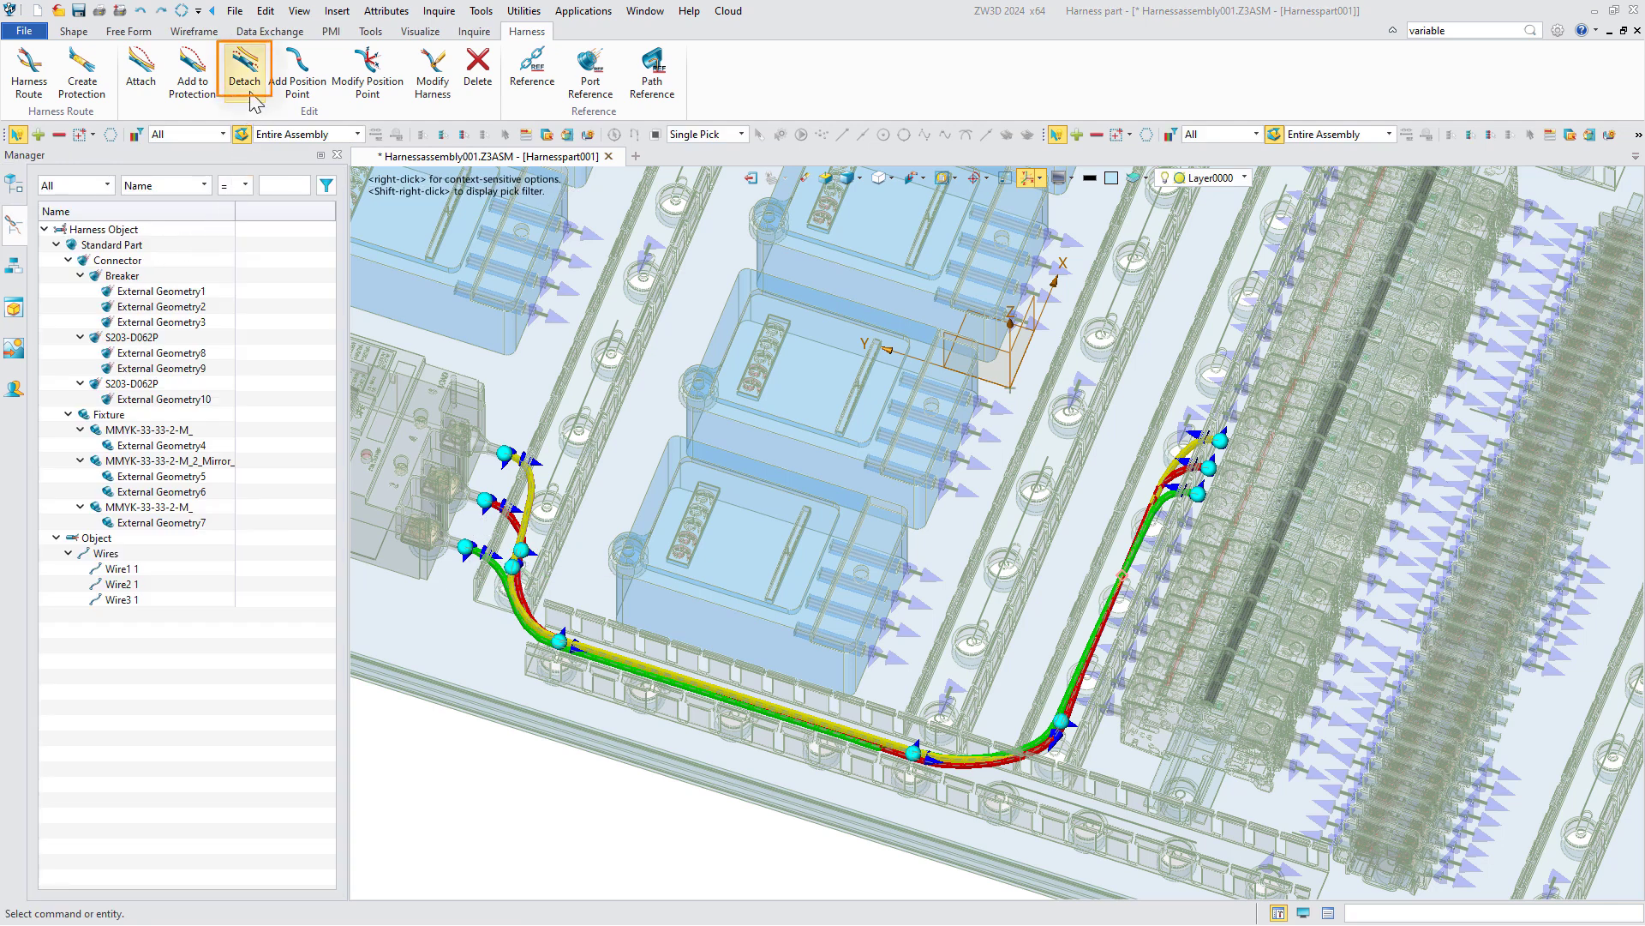
left_click(83, 81)
left_click(251, 226)
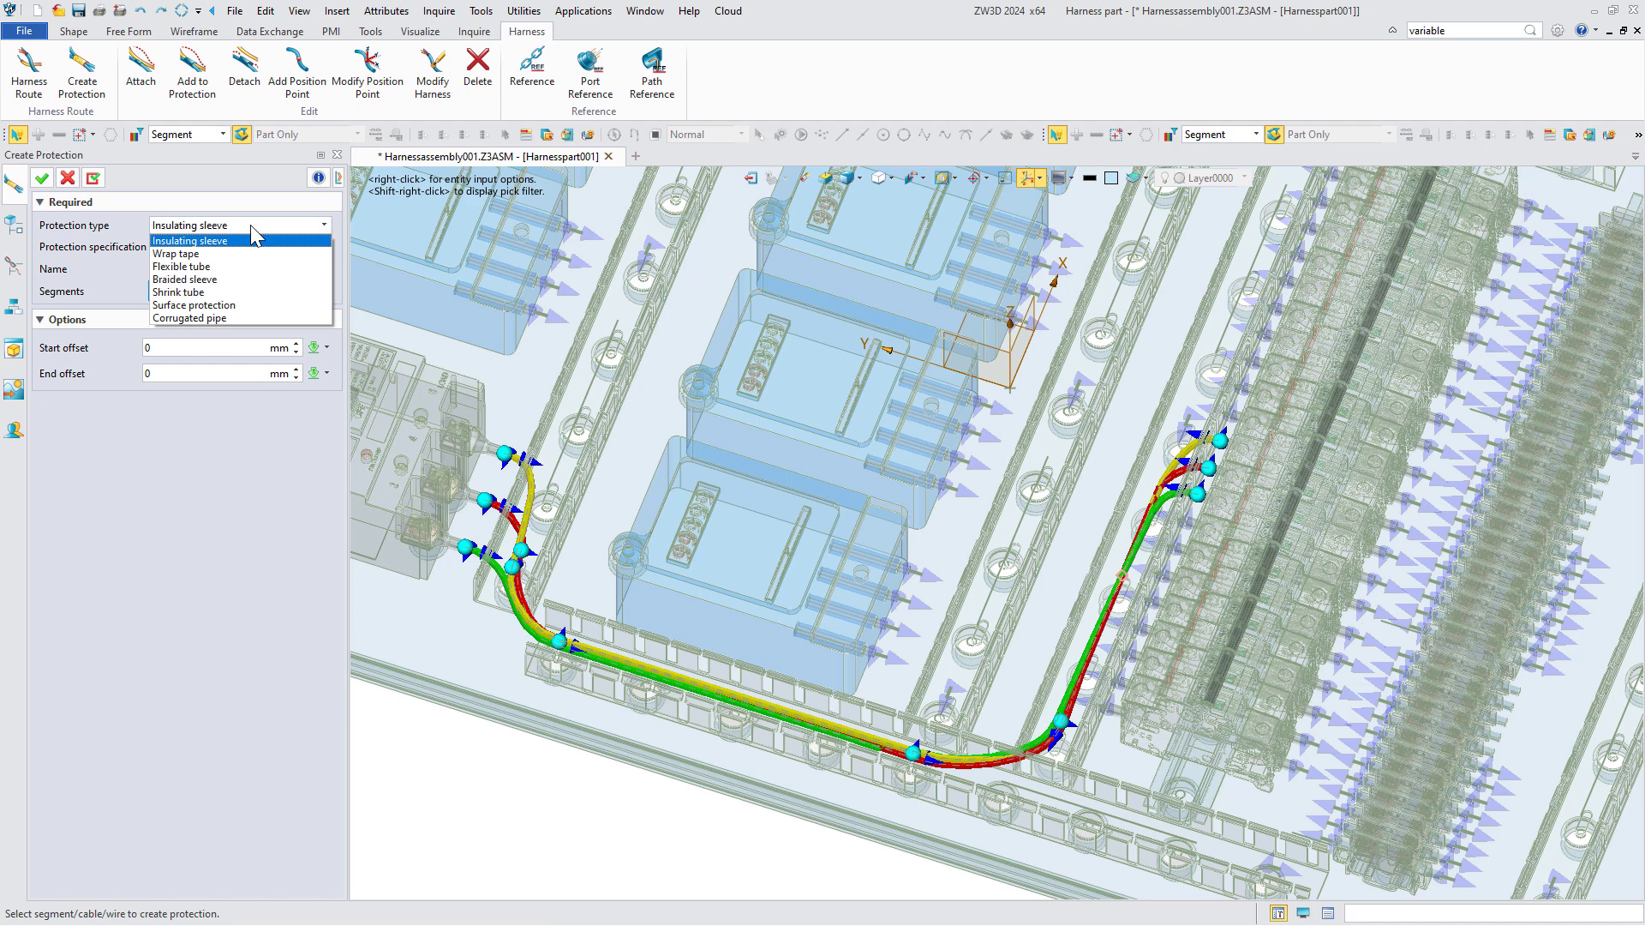
left_click(250, 228)
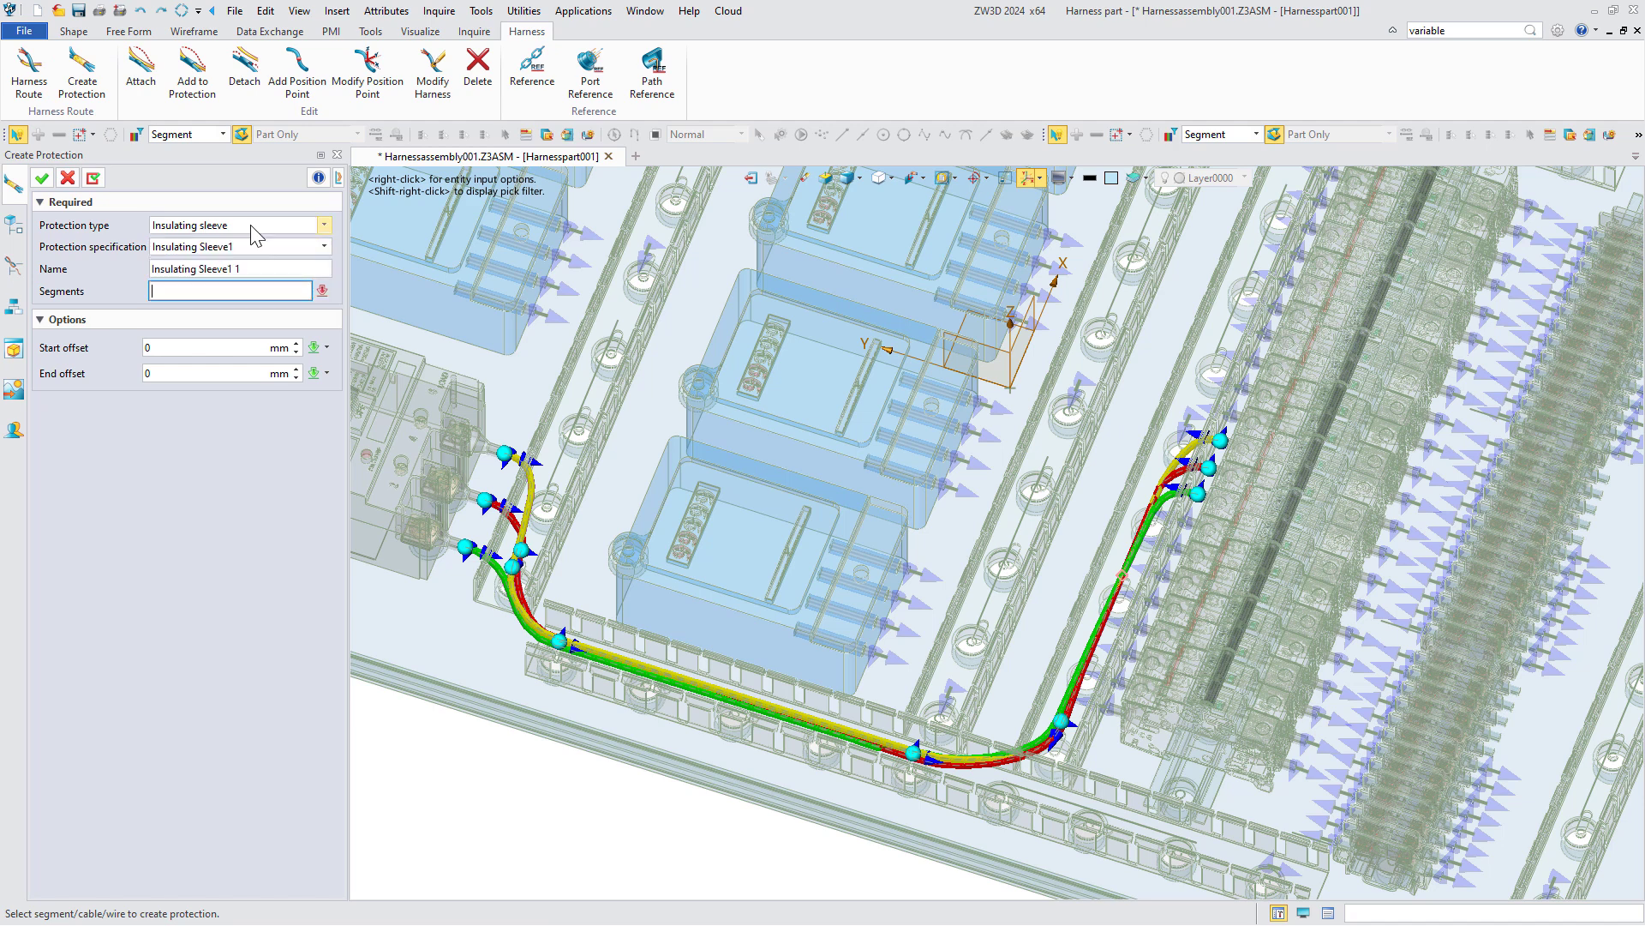
left_click(667, 678)
left_click(41, 178)
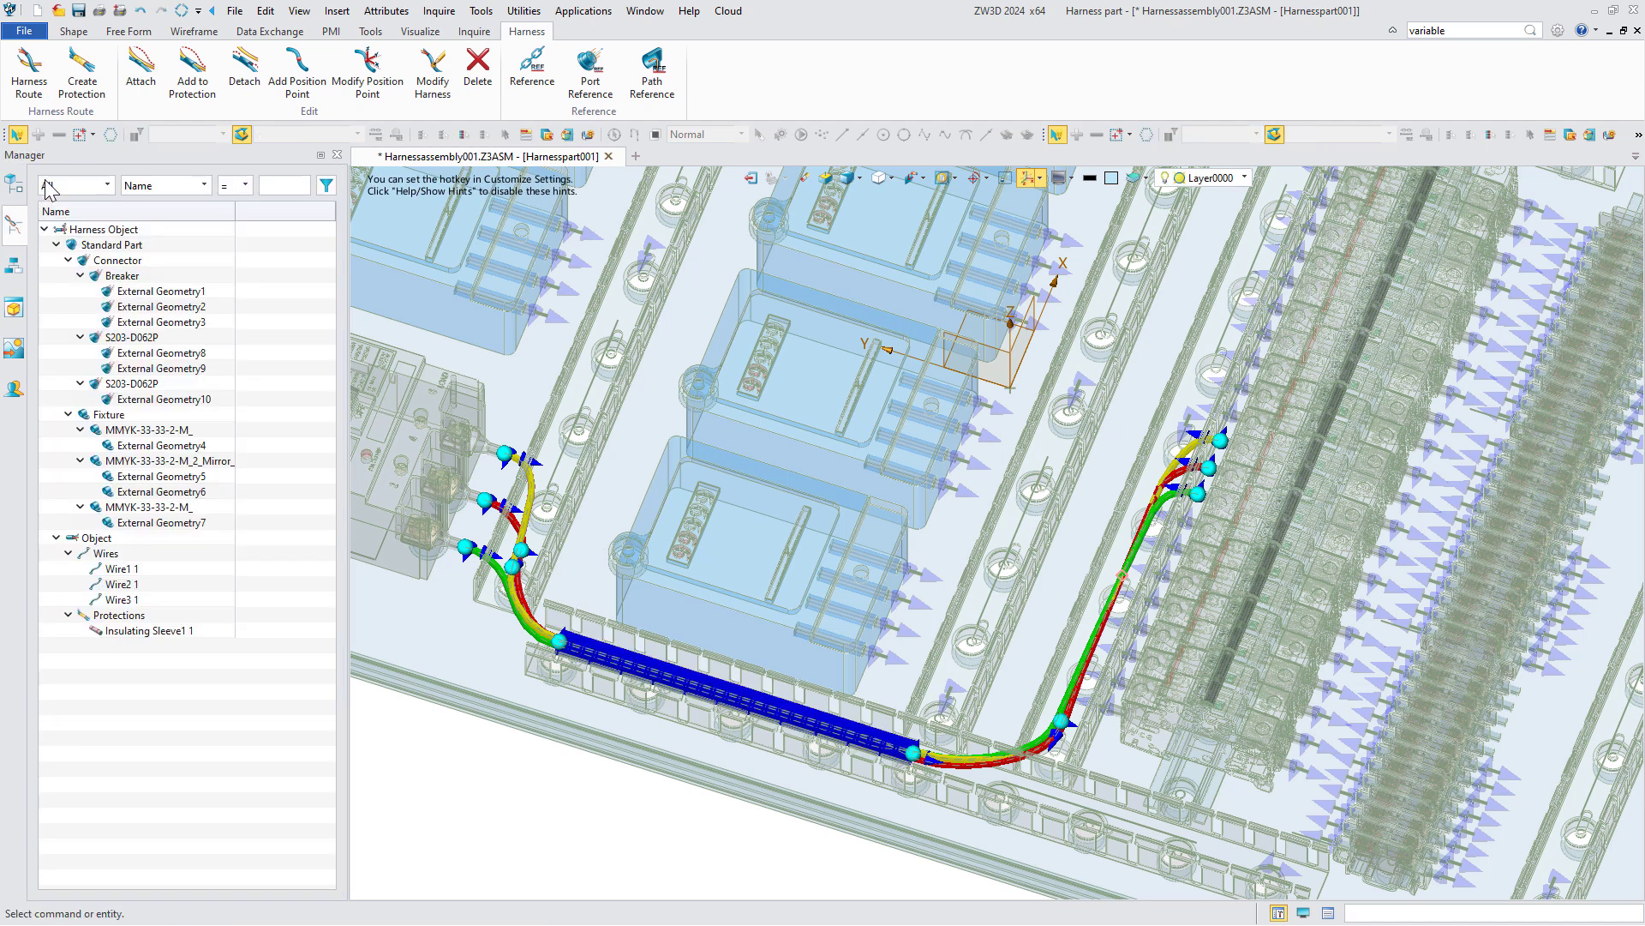
Step: Create a second Insulating Sleeve1 protection on the bundle segment leading to the S203-D062P breakers, with a 30 mm end offset
left_click(92, 91)
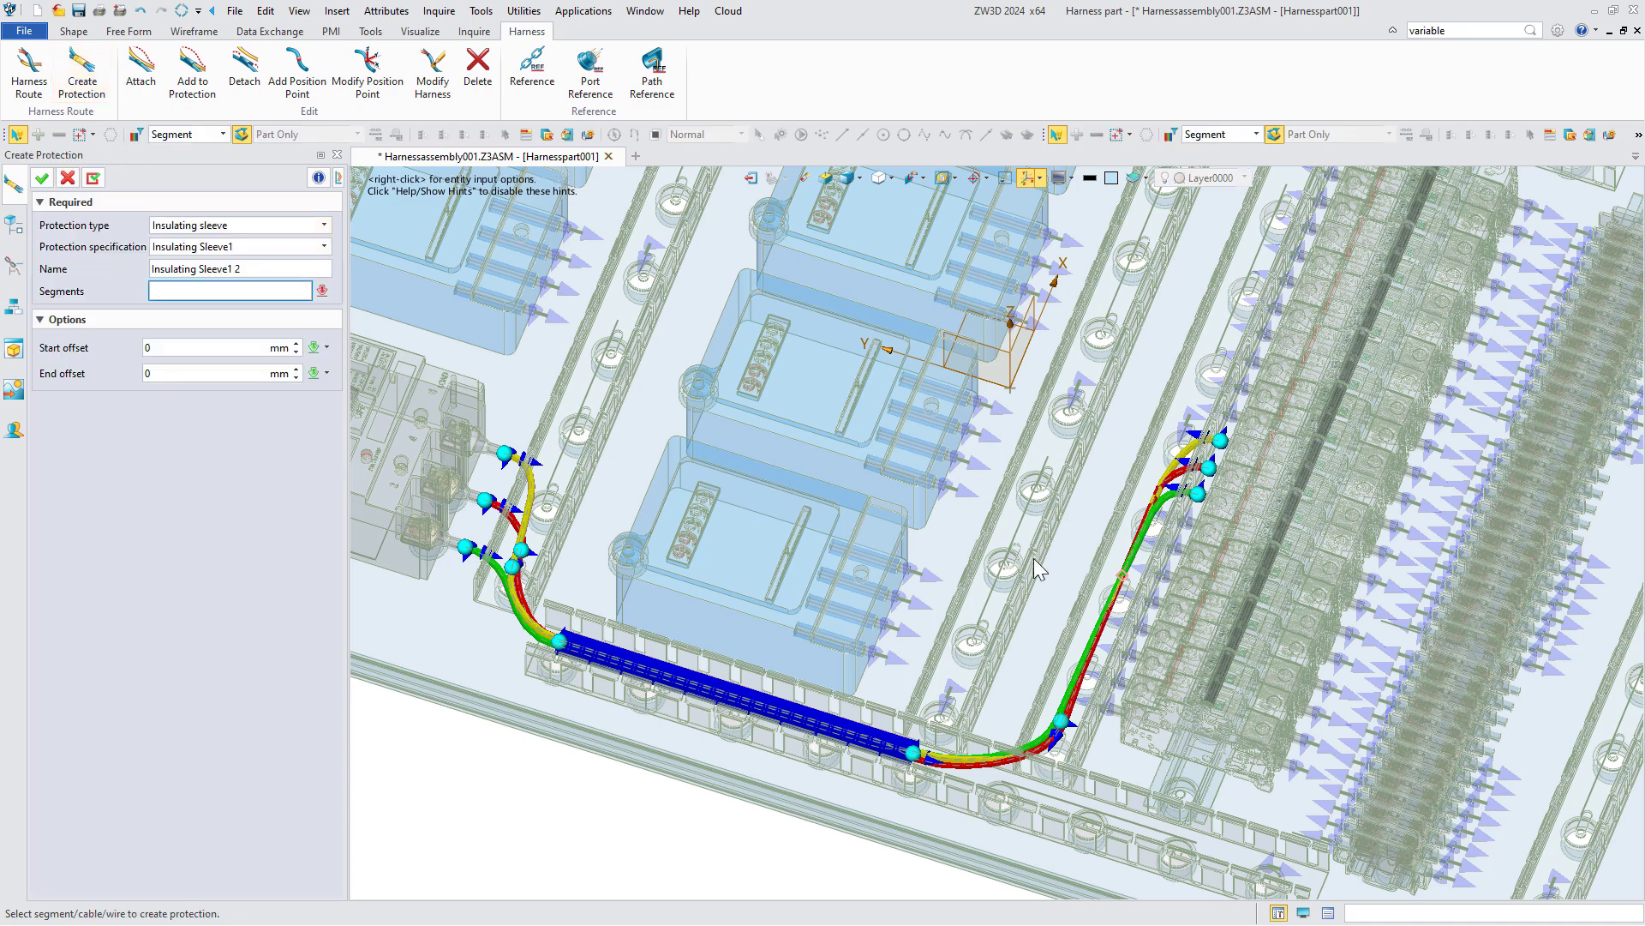
left_click(1108, 608)
left_click(170, 375)
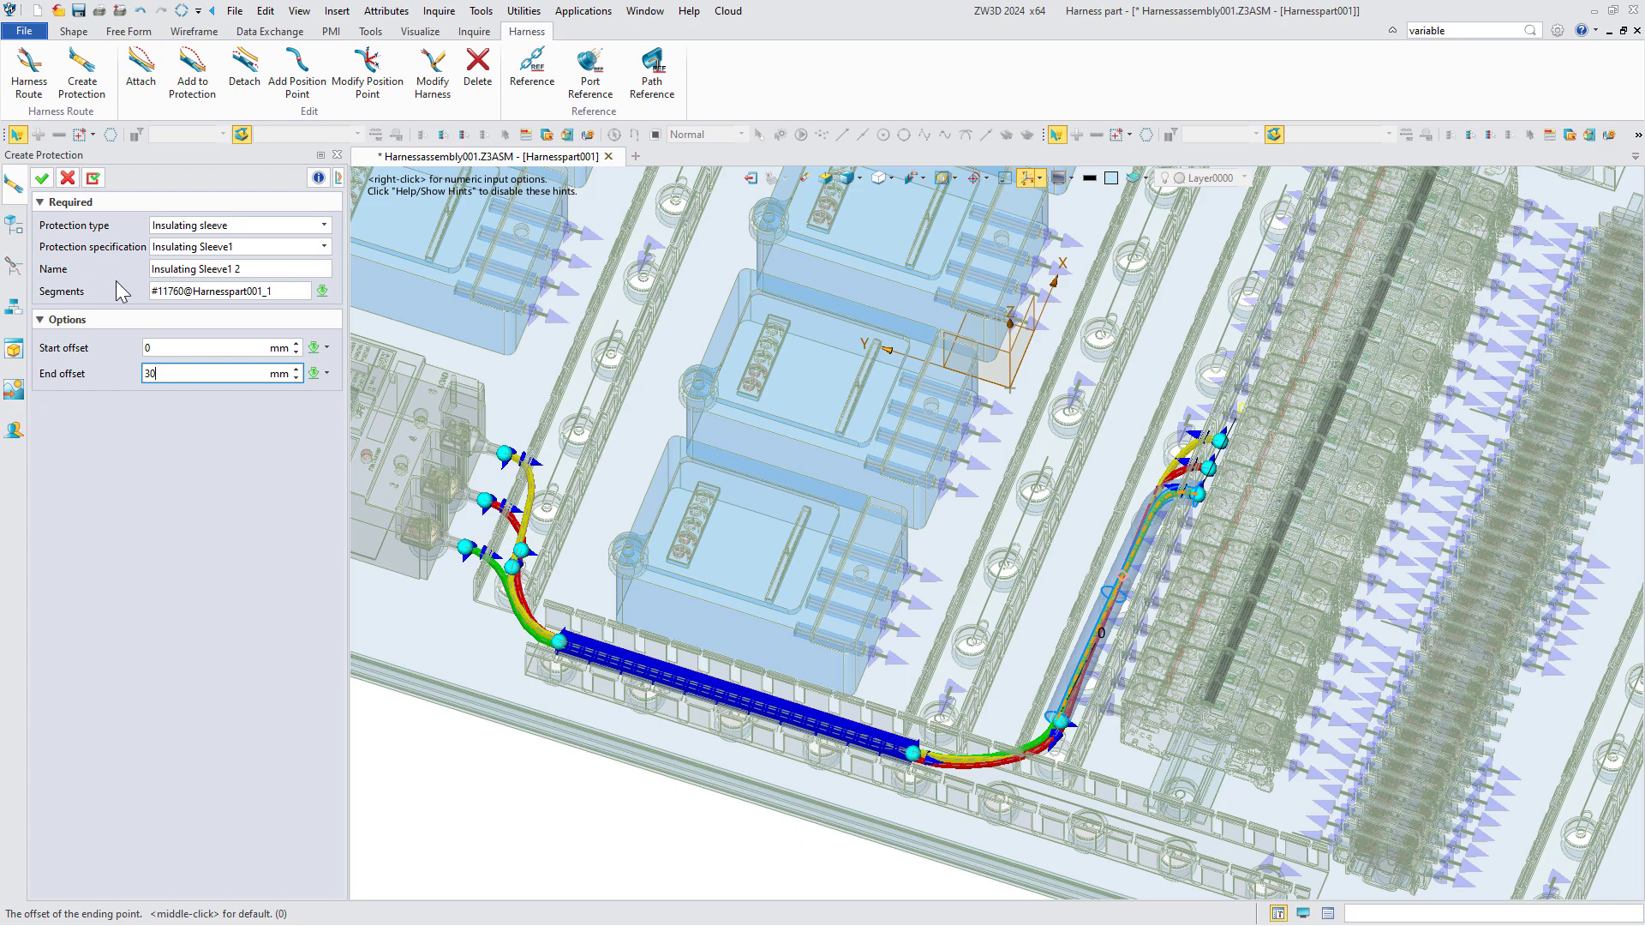
left_click(42, 177)
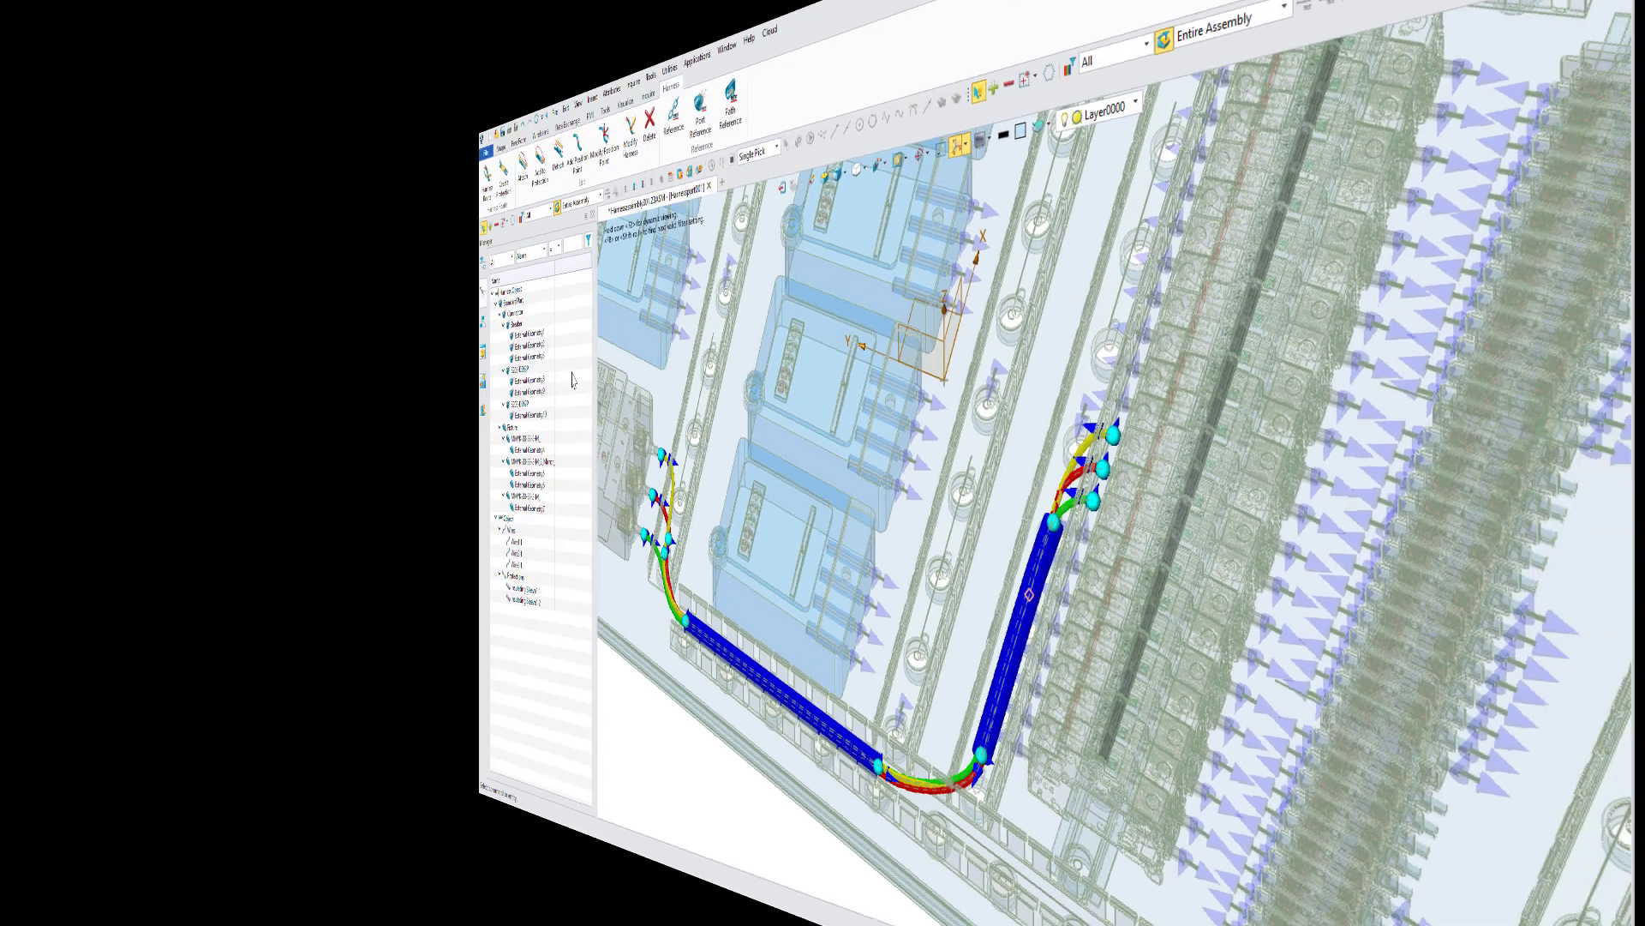